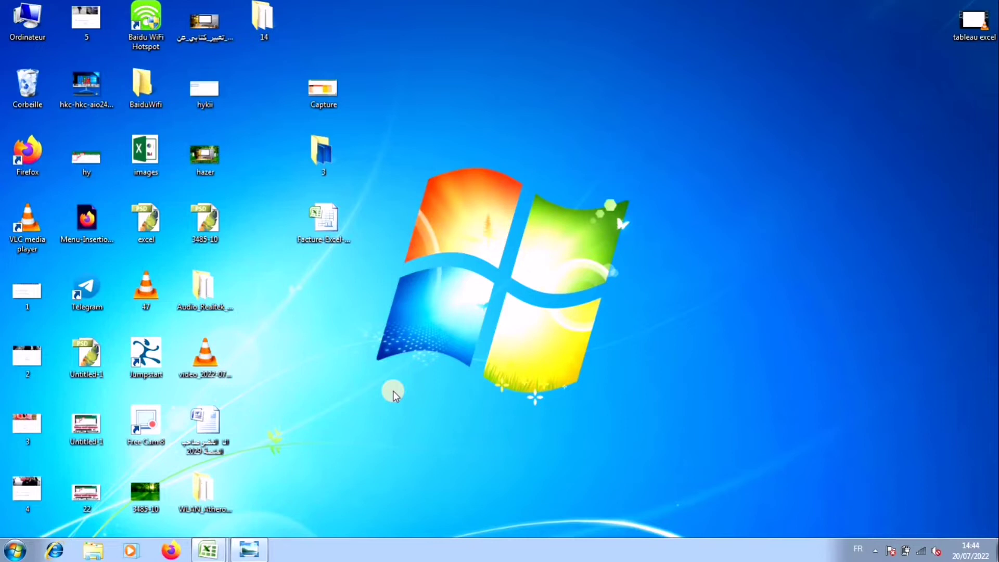
Step: Bring the Facture-Excel-Obat workbook window to the front from the taskbar's Excel thumbnails
left_click(205, 553)
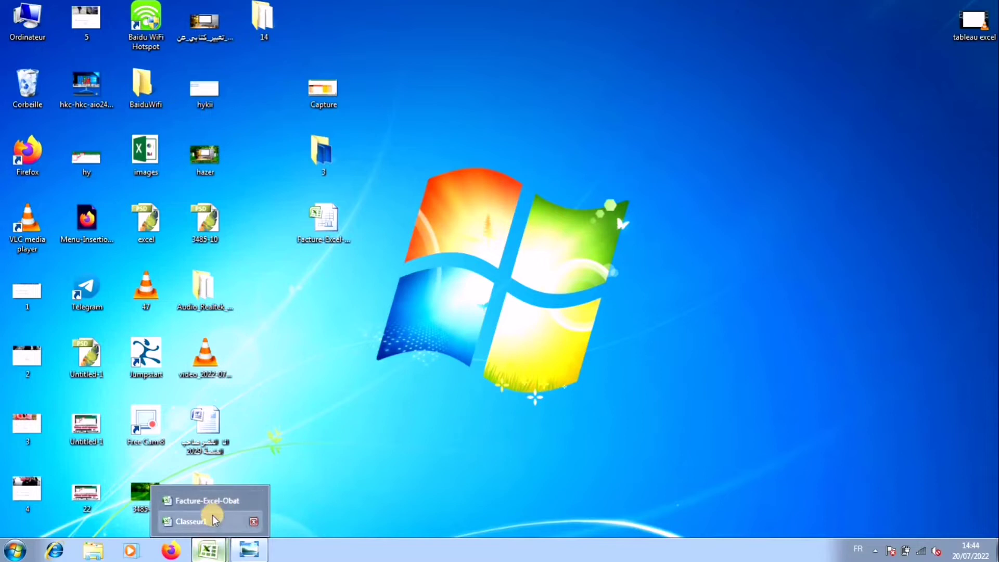
left_click(206, 500)
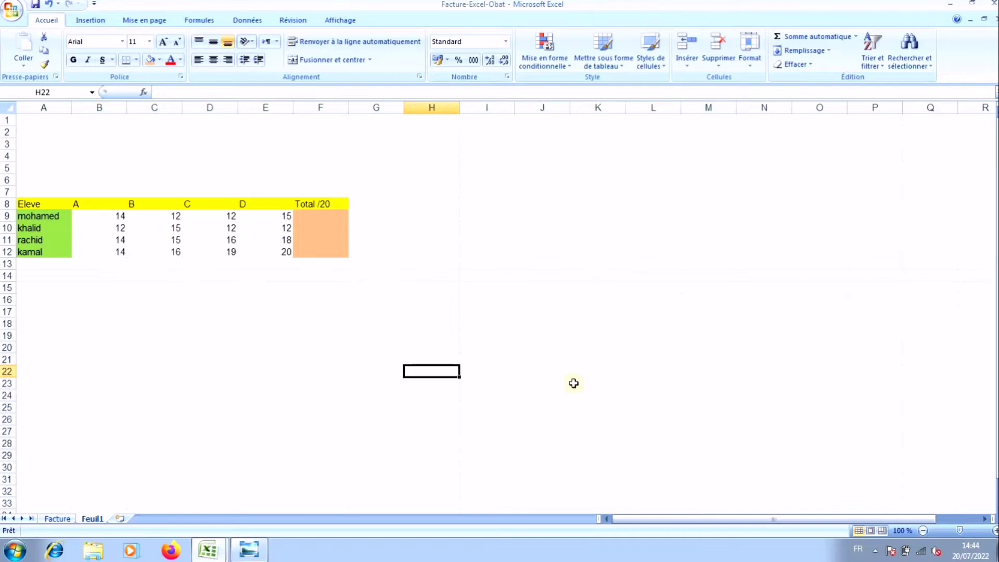
Step: Show the Formules tab's Somme automatique list with Somme, Moyenne, NB, Max and Min
left_click(206, 24)
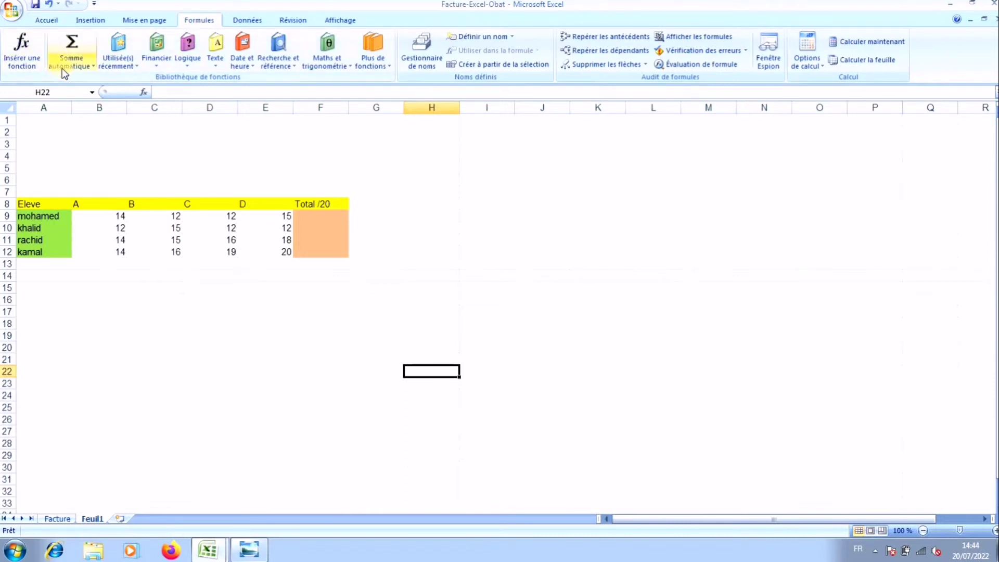
left_click(95, 67)
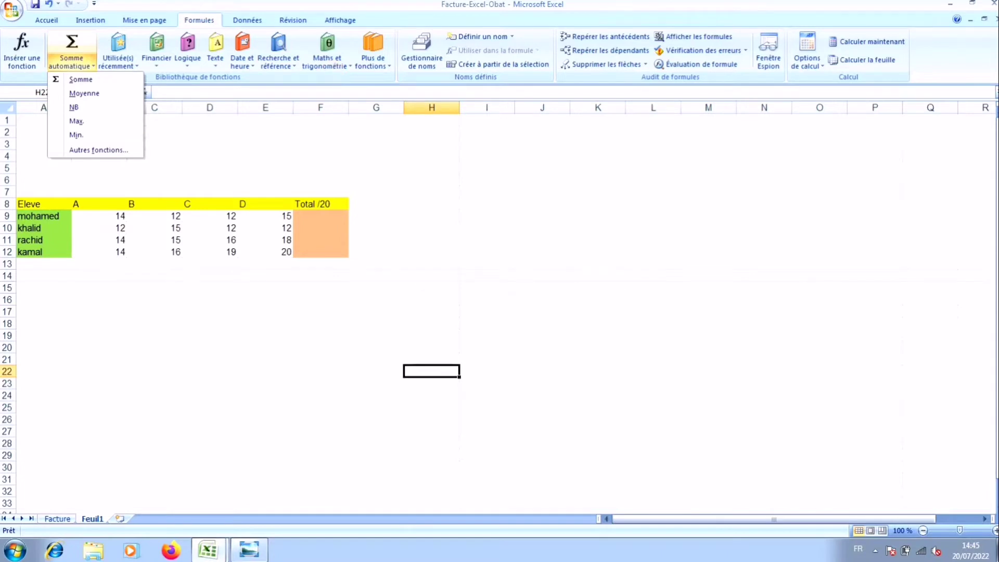
Step: Scroll through the Facture sheet's invoice and totals rows, then go back to Feuil1
left_click(53, 526)
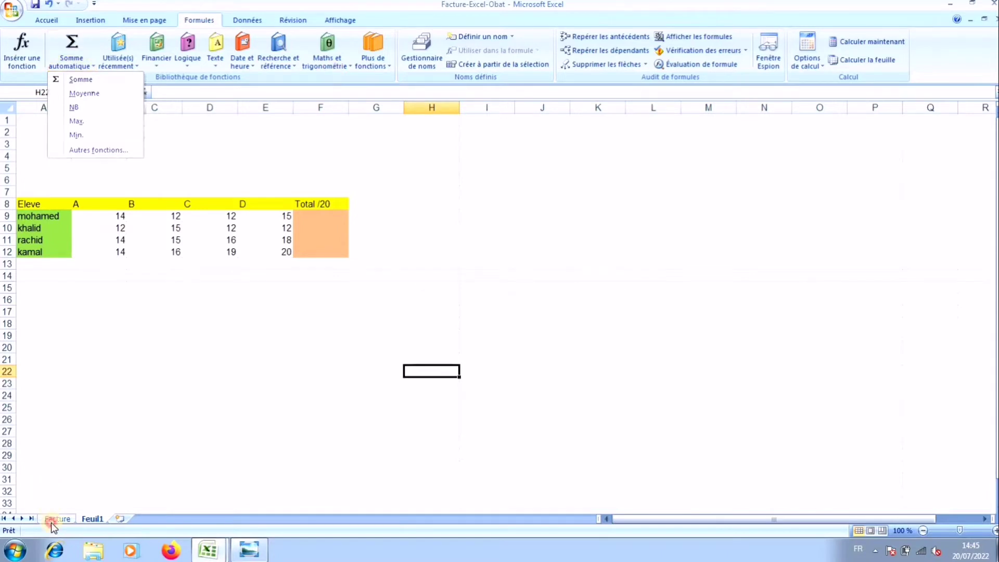
left_click(55, 526)
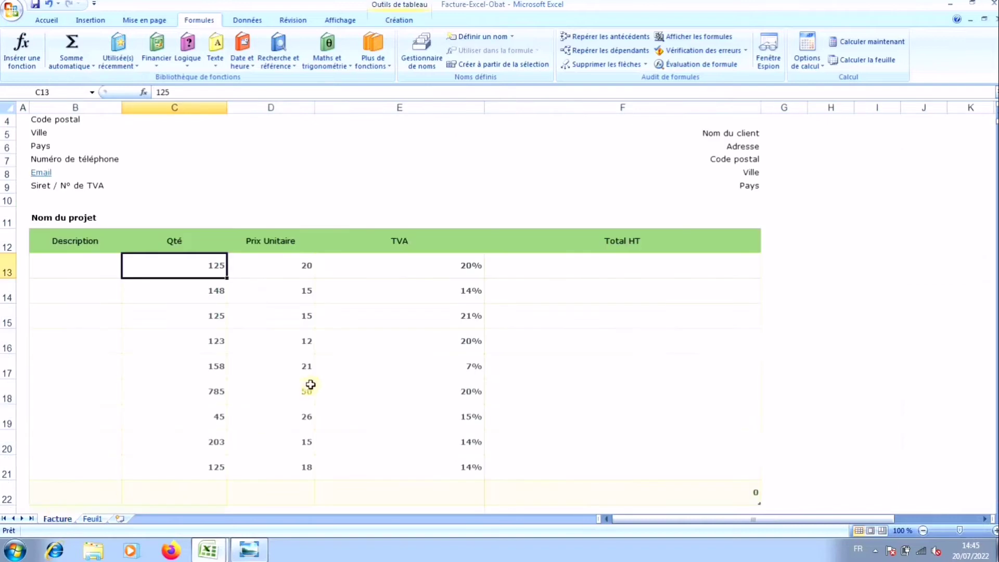
scroll(315, 377, "down", 3)
scroll(315, 377, "up", 2)
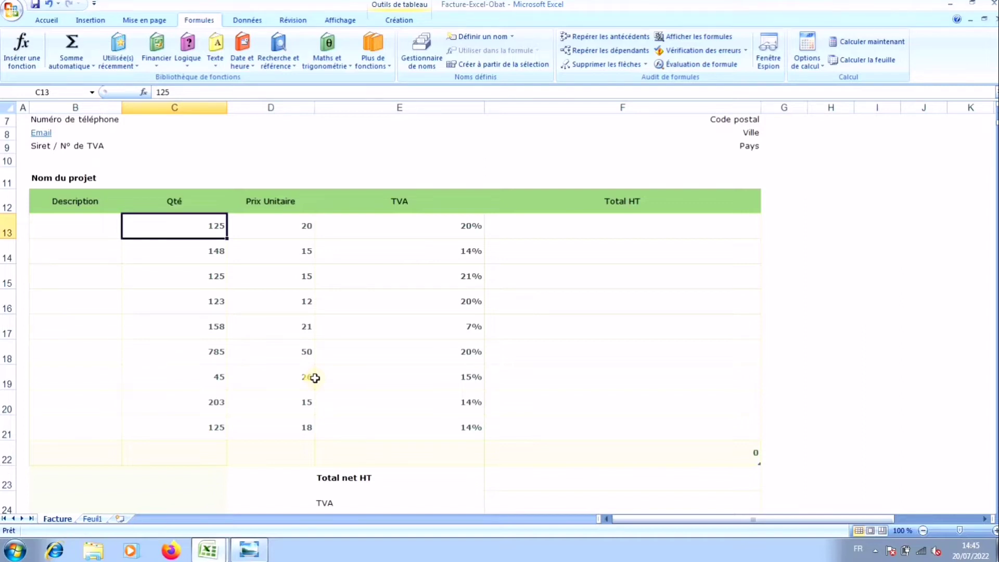
scroll(341, 339, "down", 3)
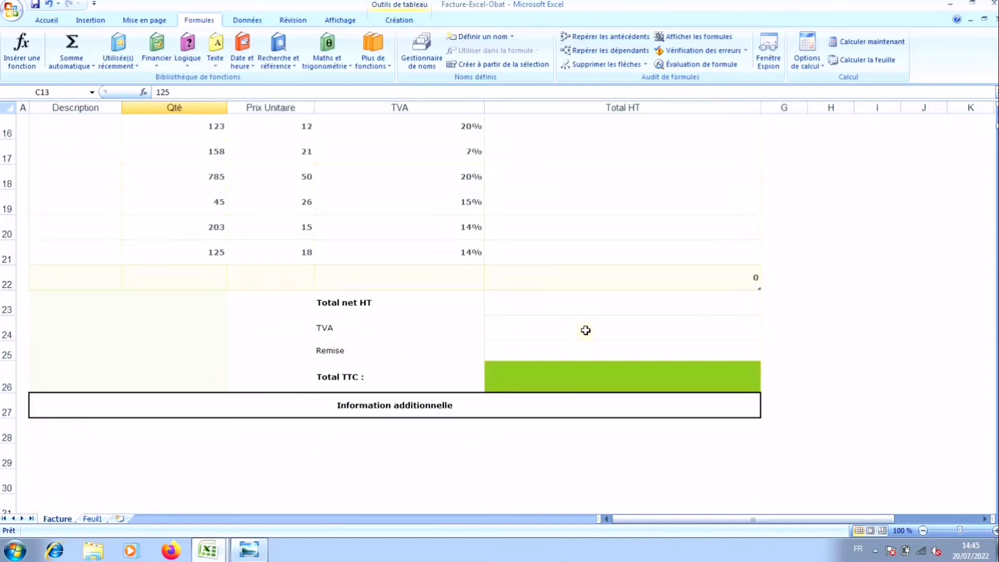
scroll(593, 328, "up", 3)
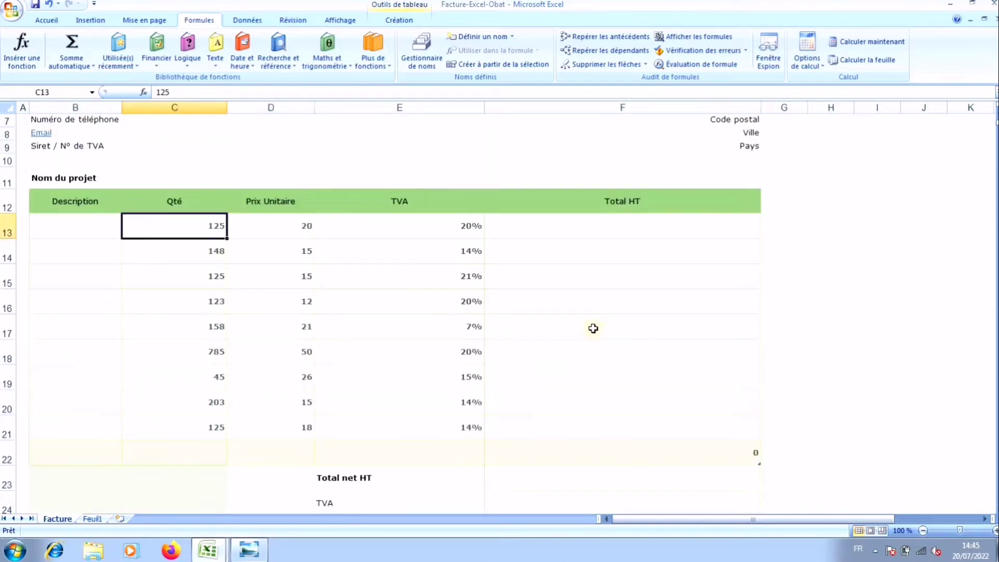
scroll(593, 328, "down", 2)
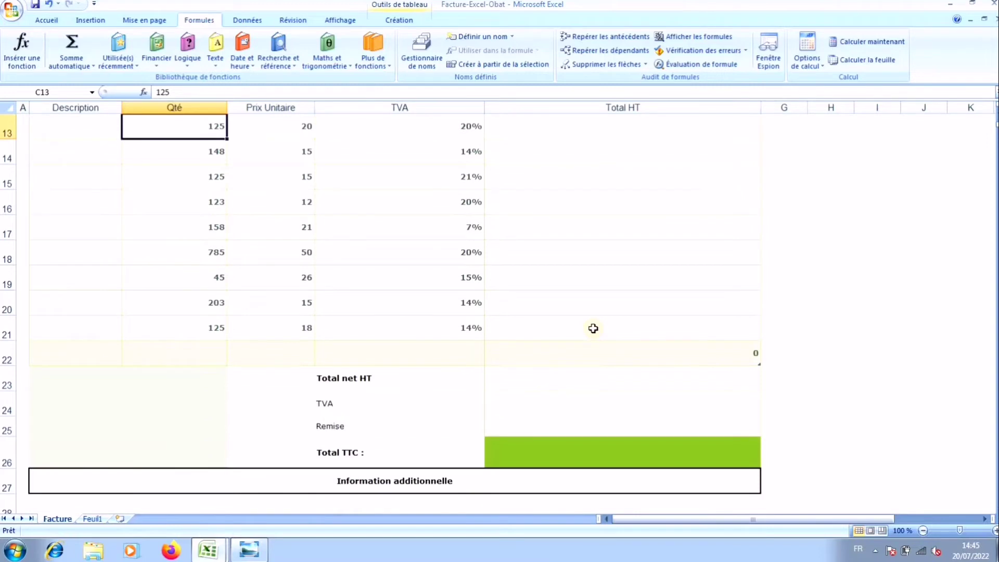
scroll(593, 328, "up", 1)
scroll(593, 329, "up", 2)
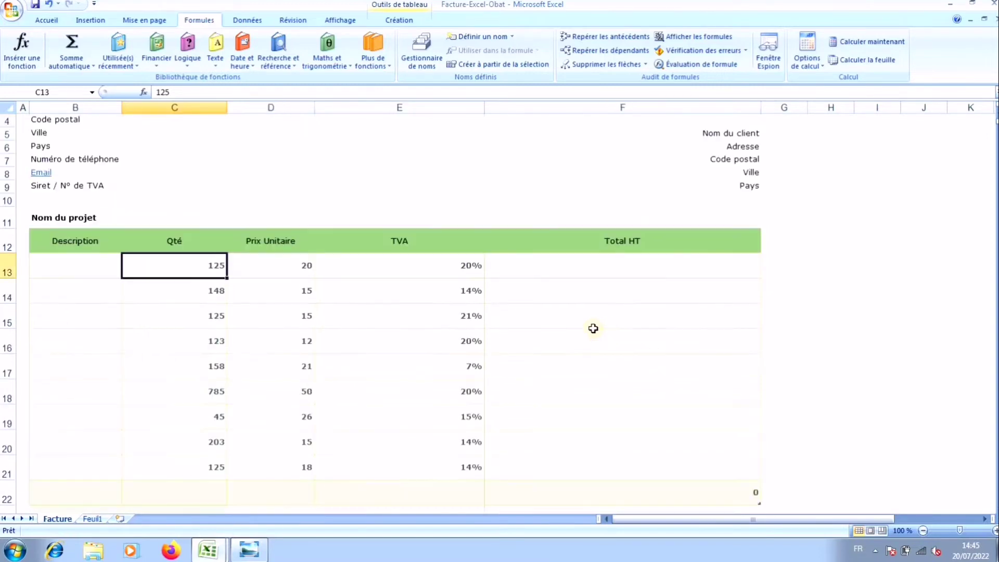
scroll(593, 328, "down", 2)
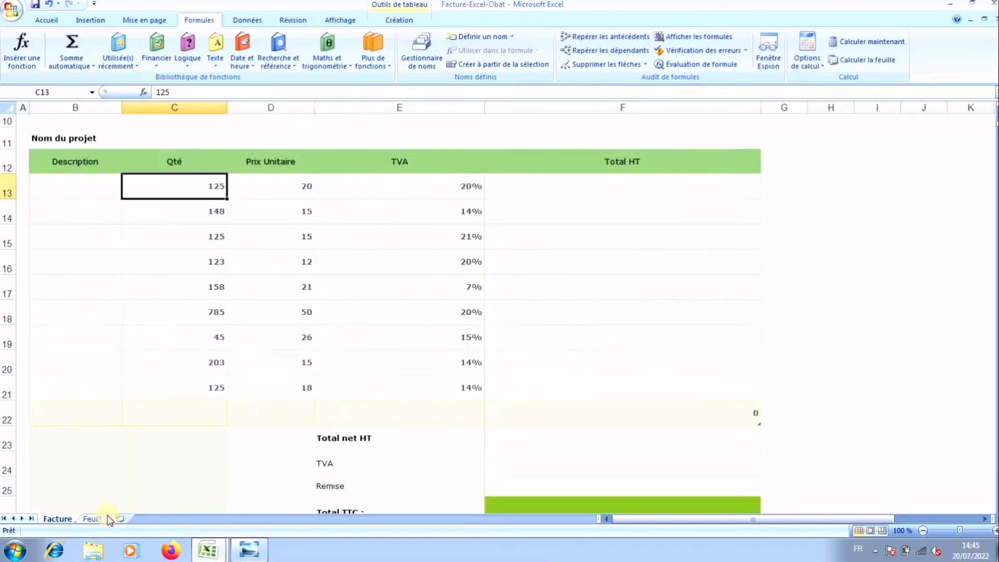
left_click(92, 518)
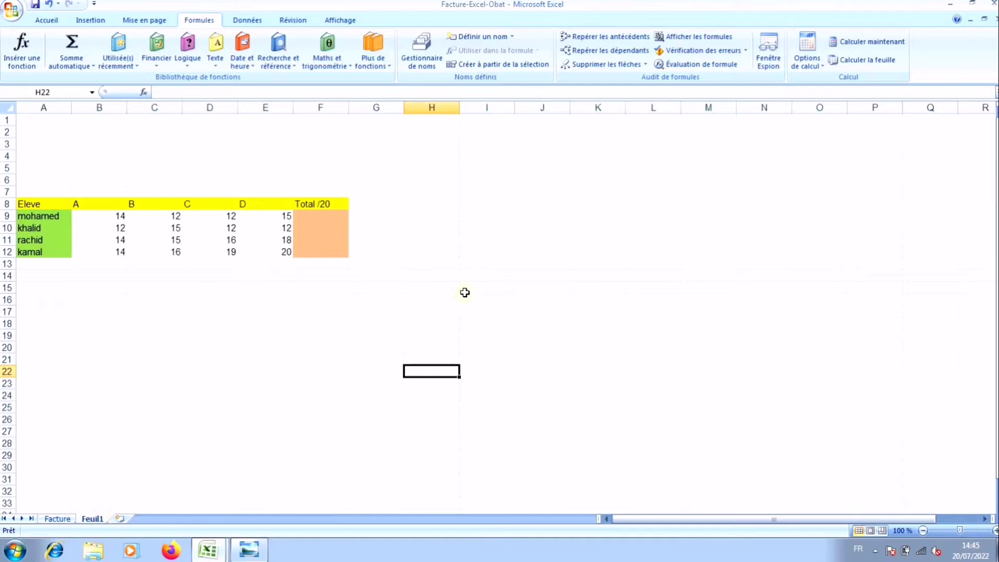
Step: Enter the demo formula =A1+J6+O13 in cell I9, which shows 0
left_click(482, 220)
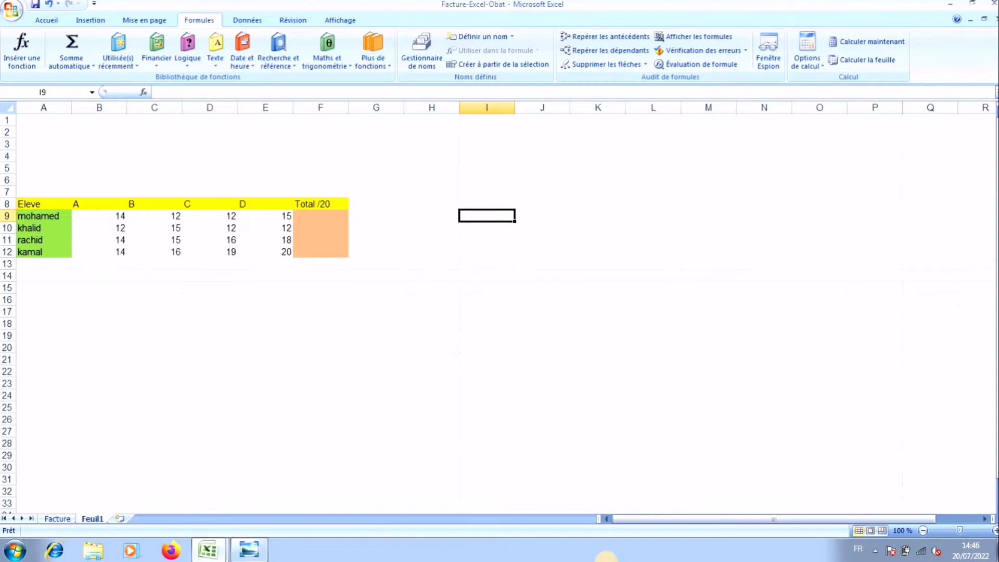
type("=")
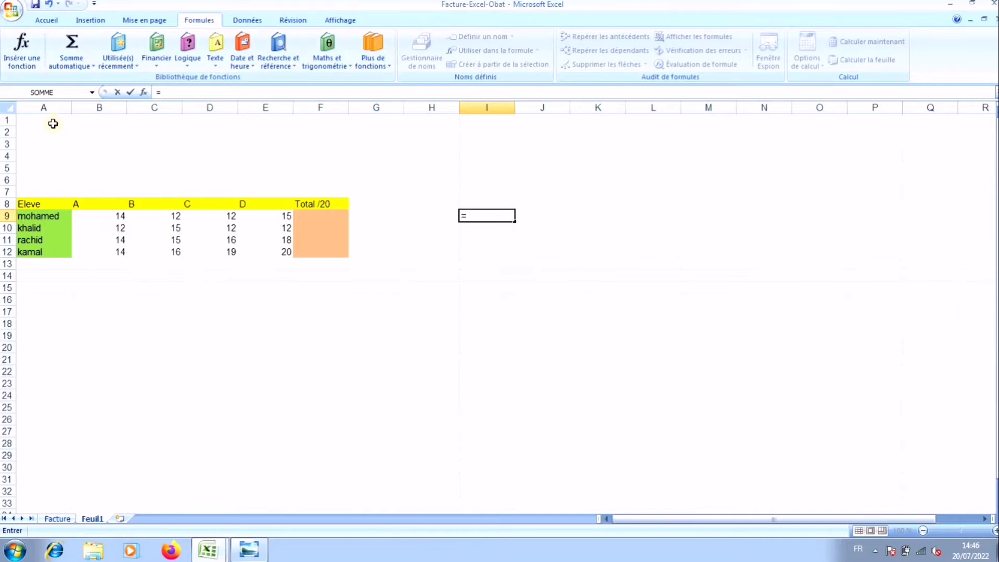
left_click(53, 124)
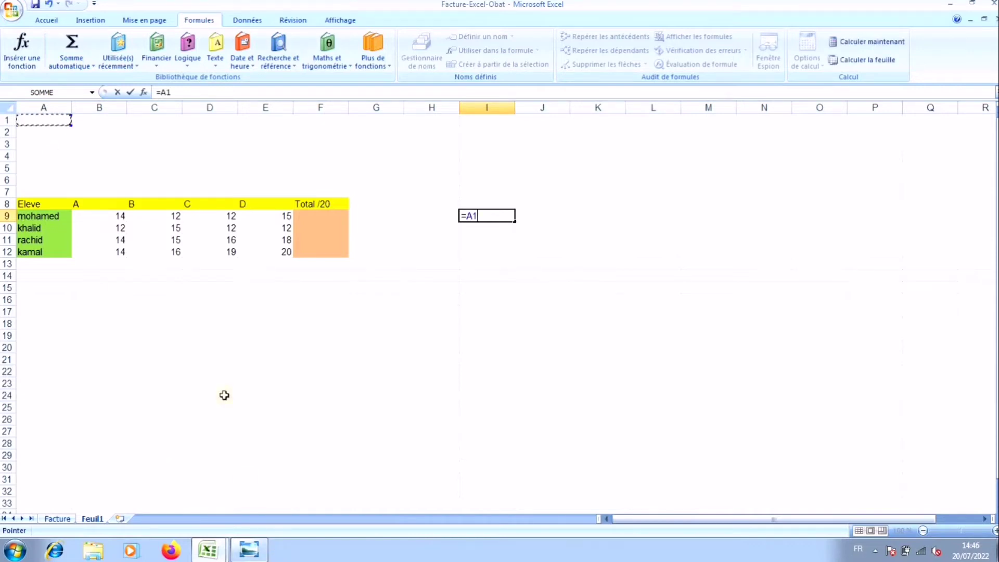
left_click(608, 165)
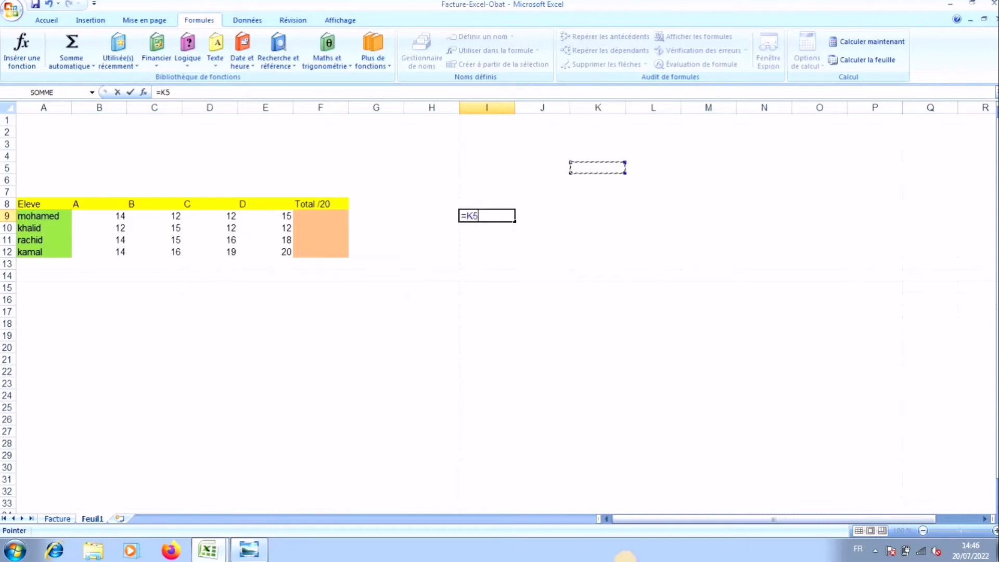
type("+")
key("BackSpace")
key("BackSpace")
key("BackSpace")
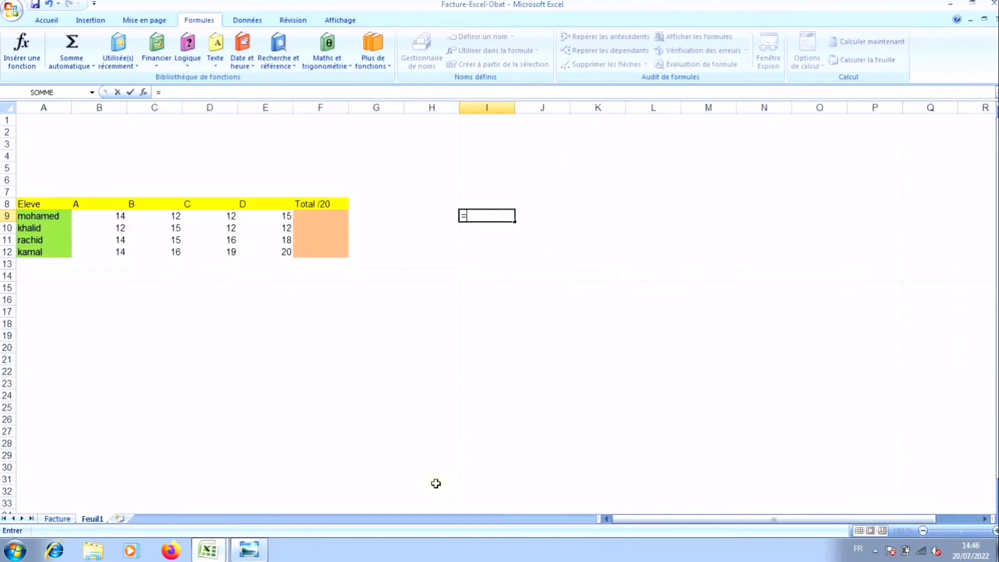
left_click(44, 122)
mouse_move(207, 551)
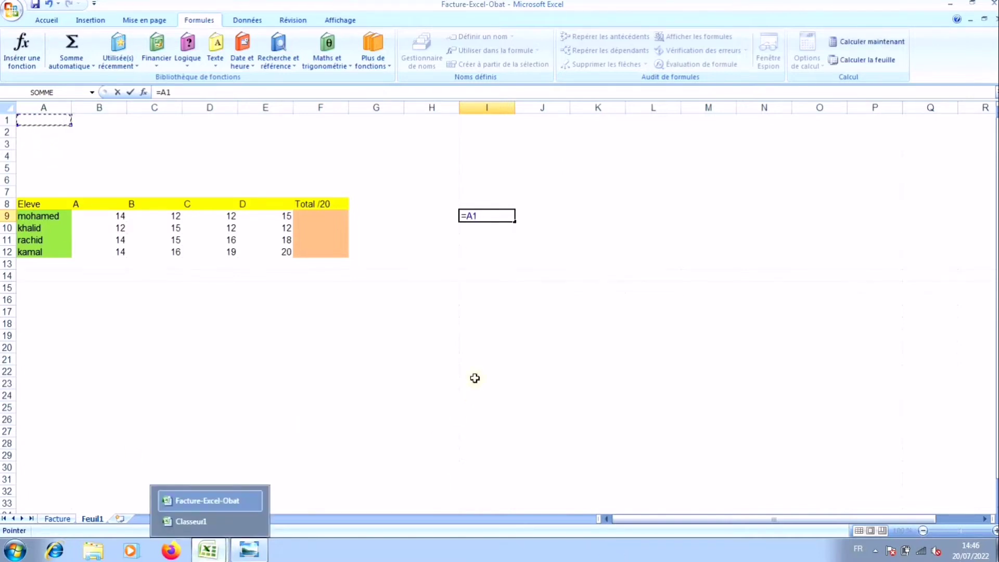
type("+")
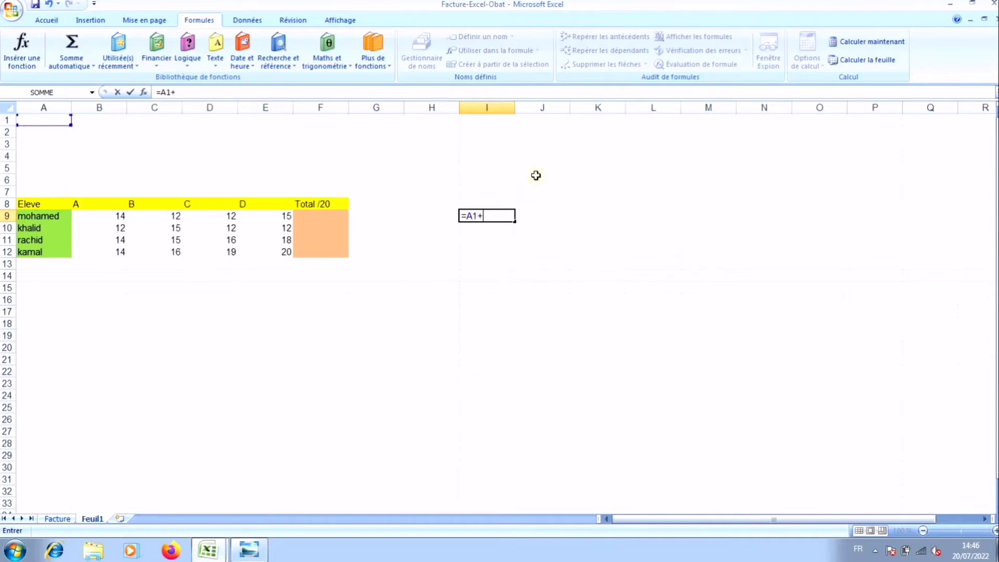
left_click(536, 175)
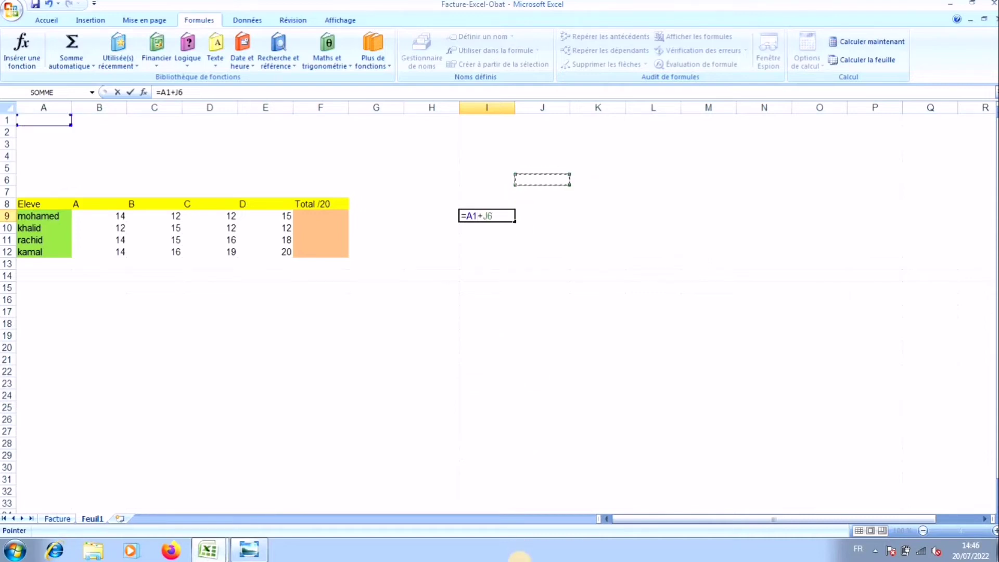
type("+")
left_click(796, 262)
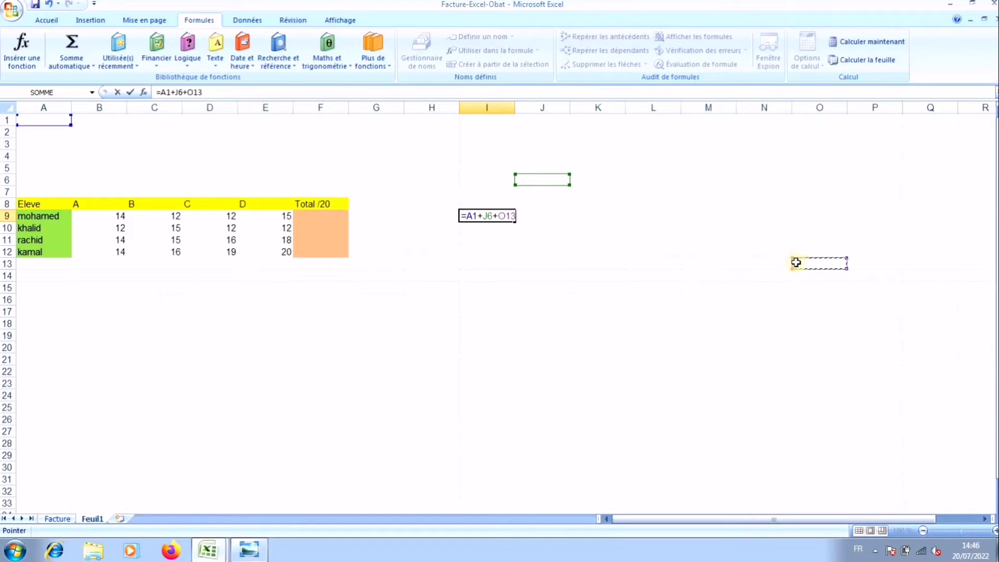
key("Return")
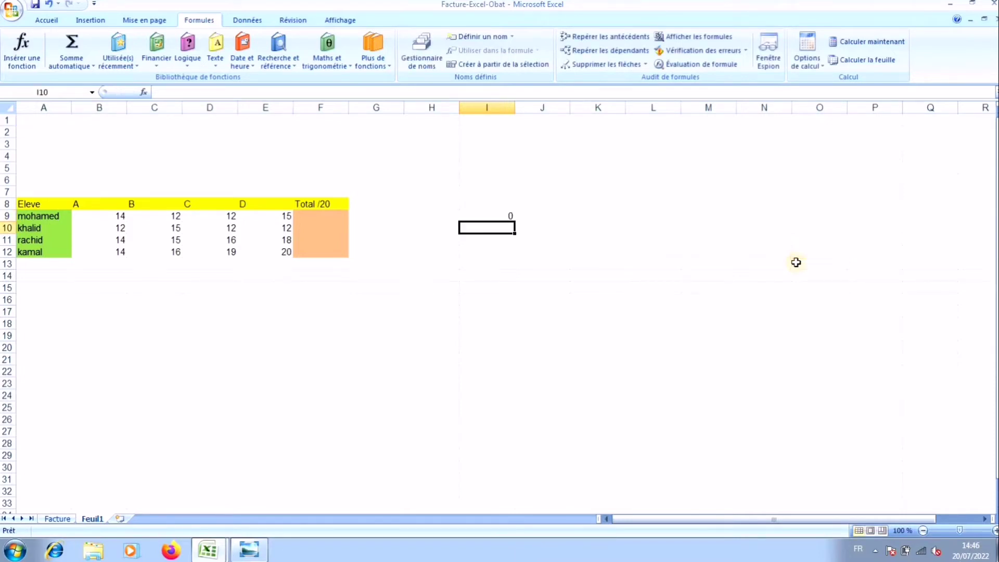
Step: Enter 12 in A1 and 25 in J7, checking how I9 responds
left_click(507, 218)
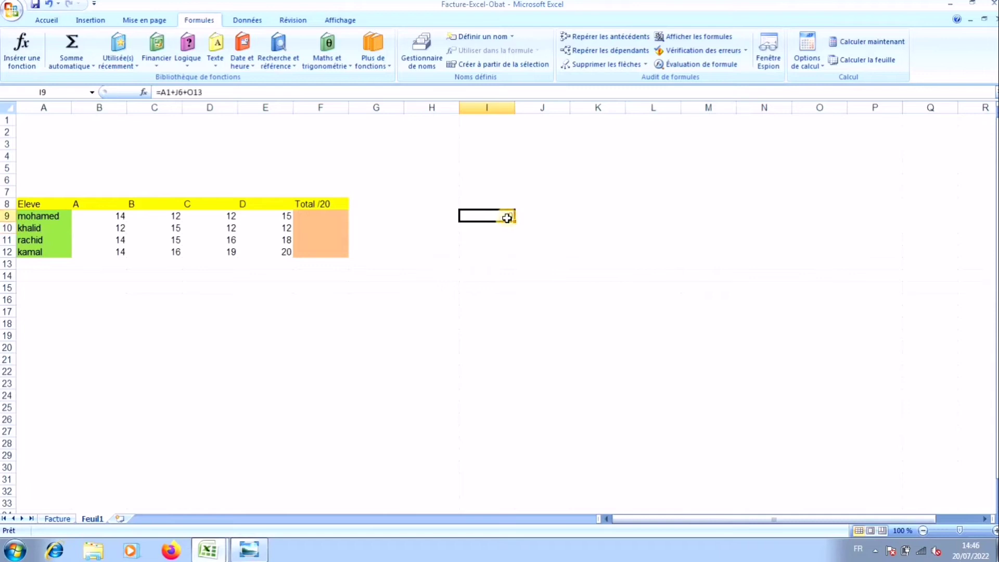
left_click(32, 117)
type("12")
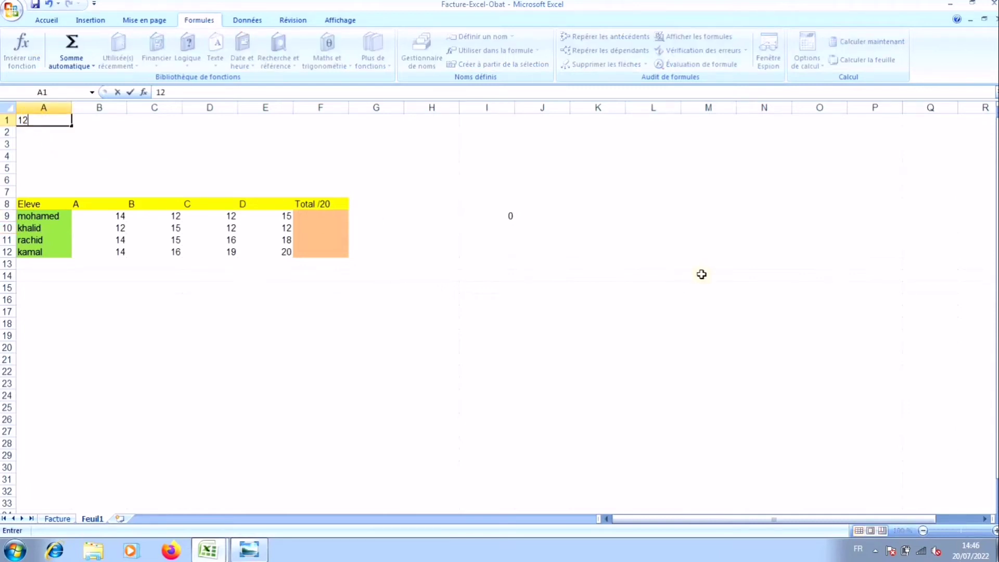
left_click(697, 271)
left_click(503, 213)
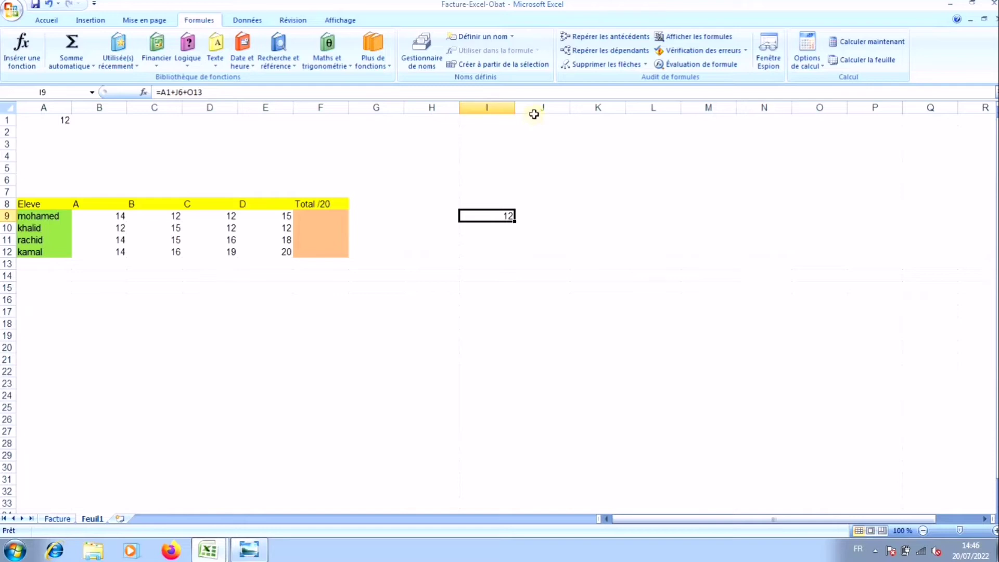
left_click(541, 196)
type("25")
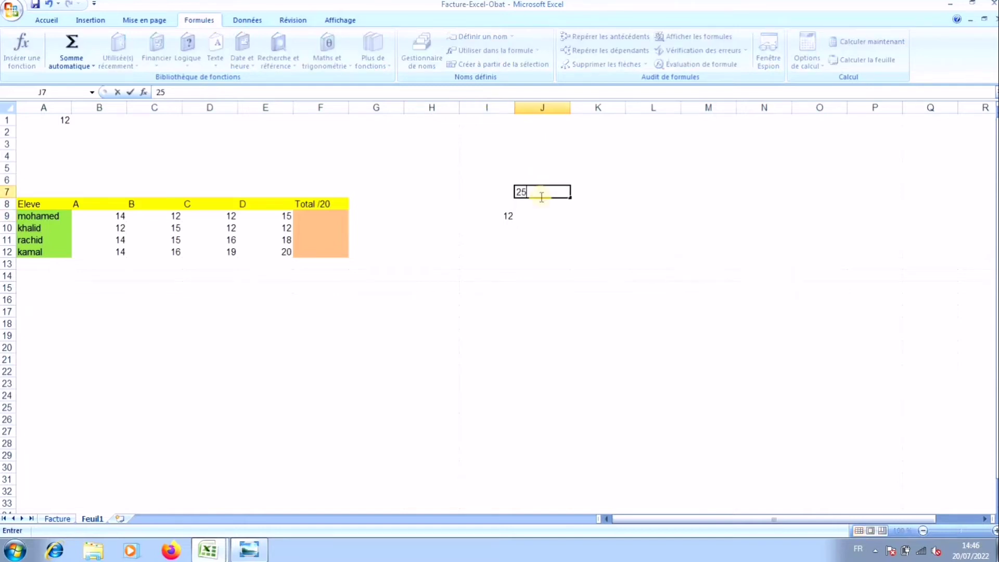
left_click(541, 197)
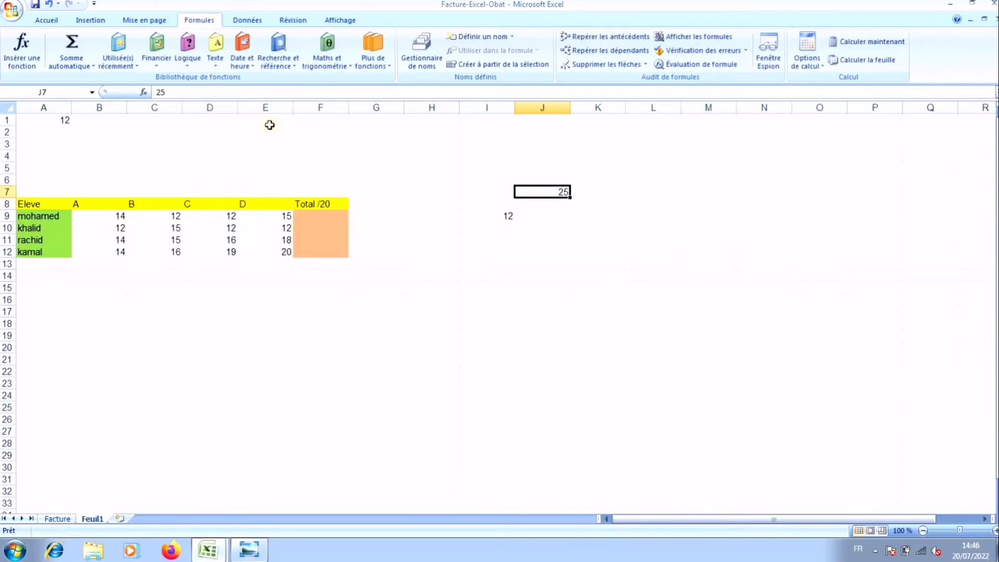
left_click(494, 214)
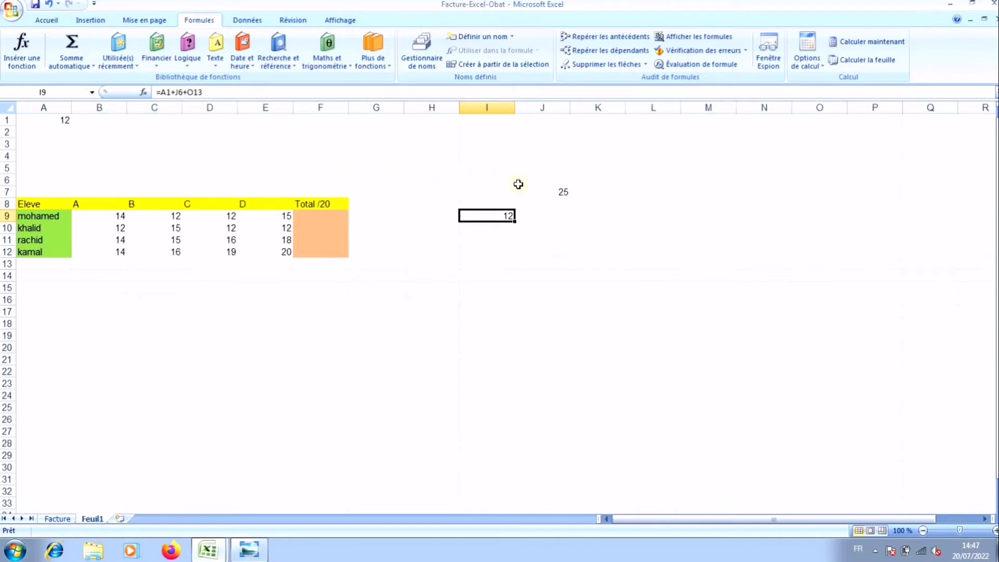
left_click(537, 183)
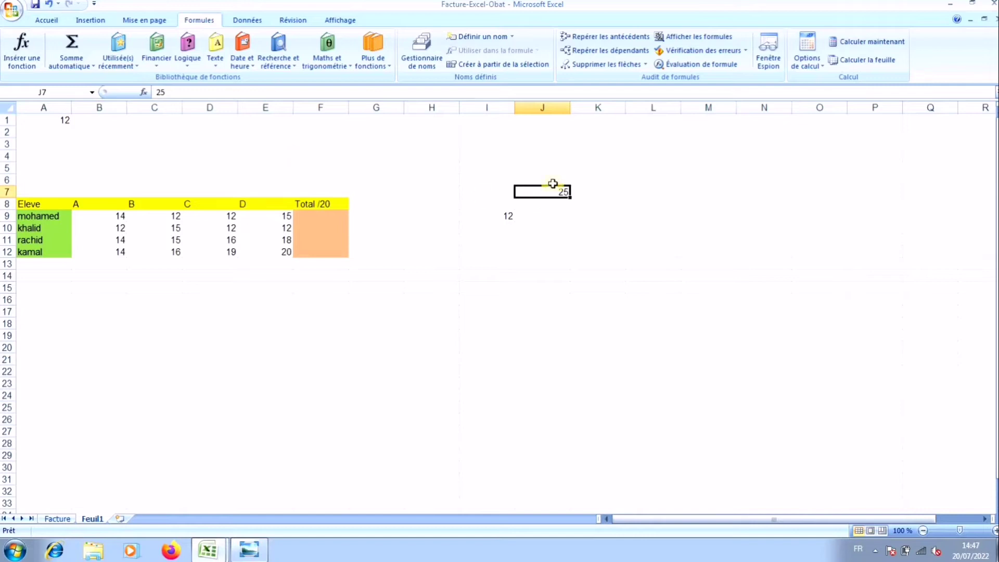
left_click(553, 191)
left_click(490, 217)
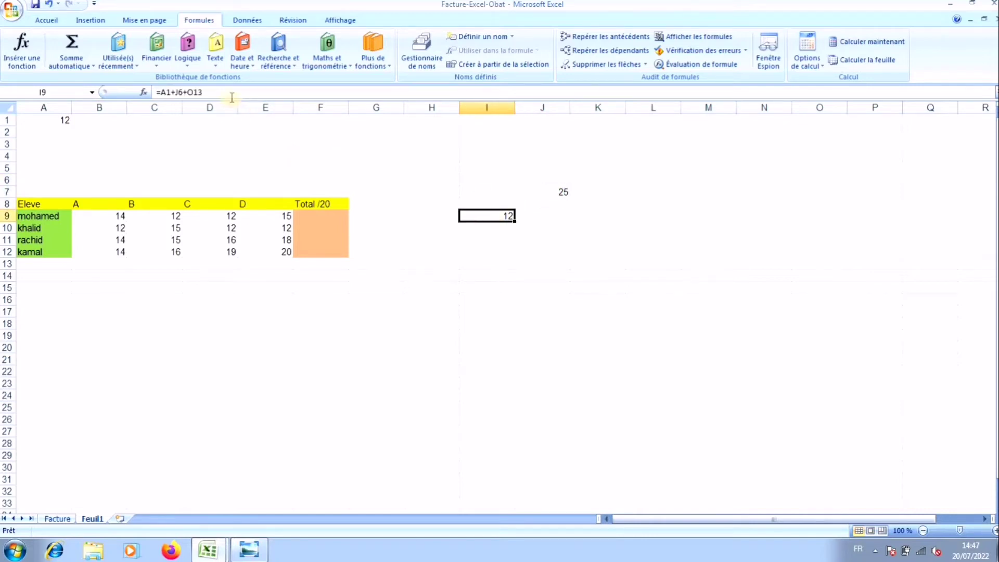
Step: Replace the formula in I9 with =A1+J7, giving 37
left_click_drag(228, 92, 150, 89)
key("BackSpace")
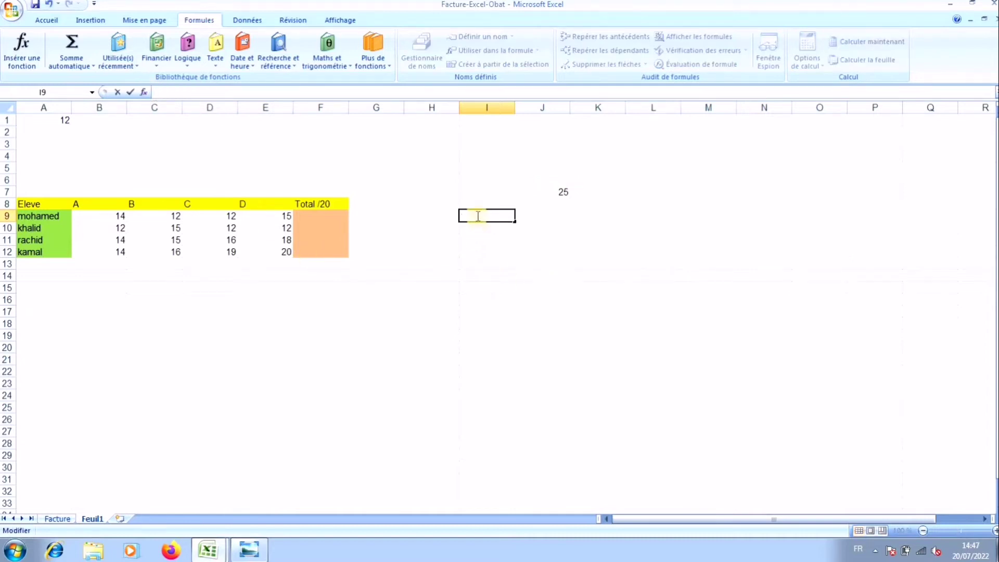
type("=")
left_click(558, 191)
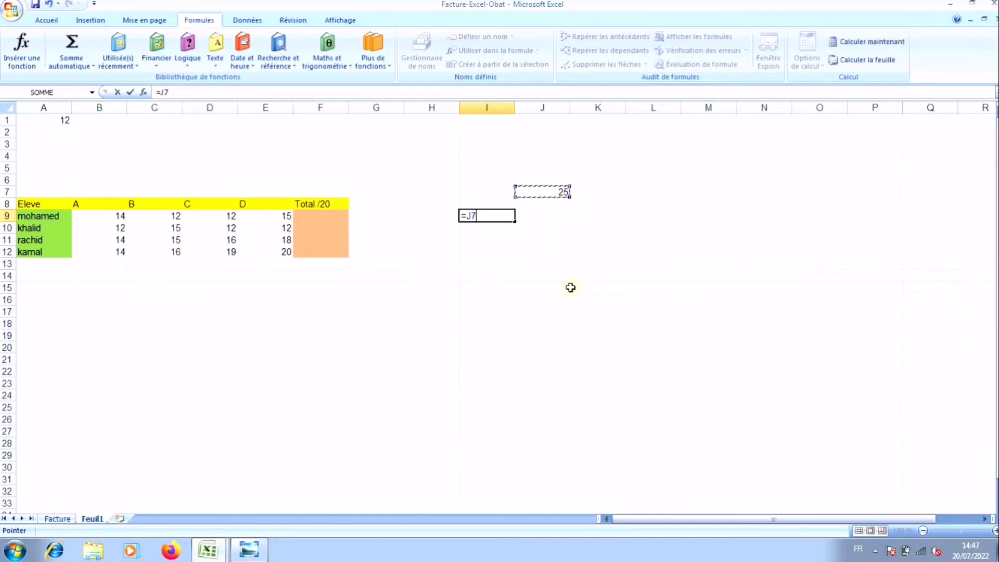
left_click(51, 121)
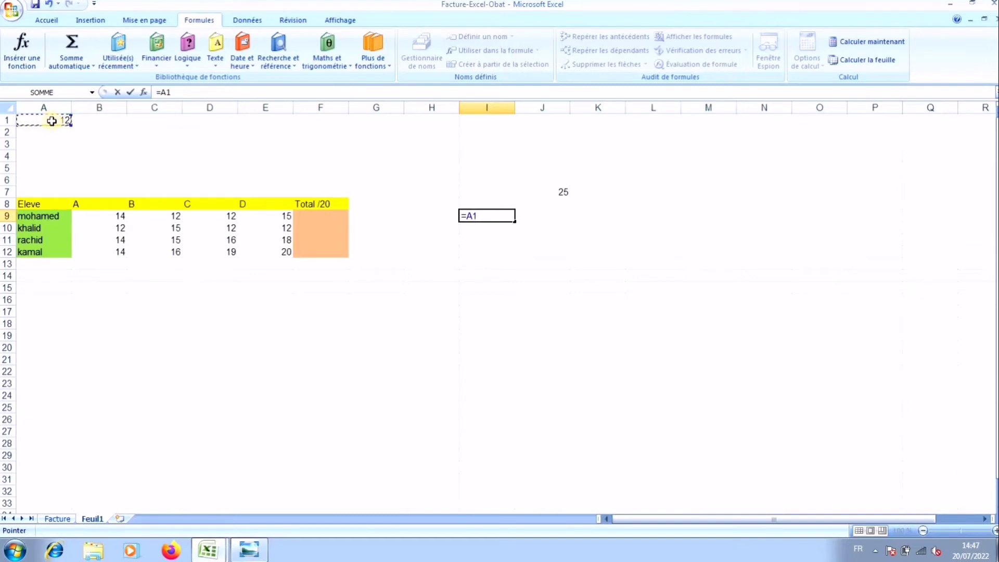
type("+")
left_click(519, 193)
key("Return")
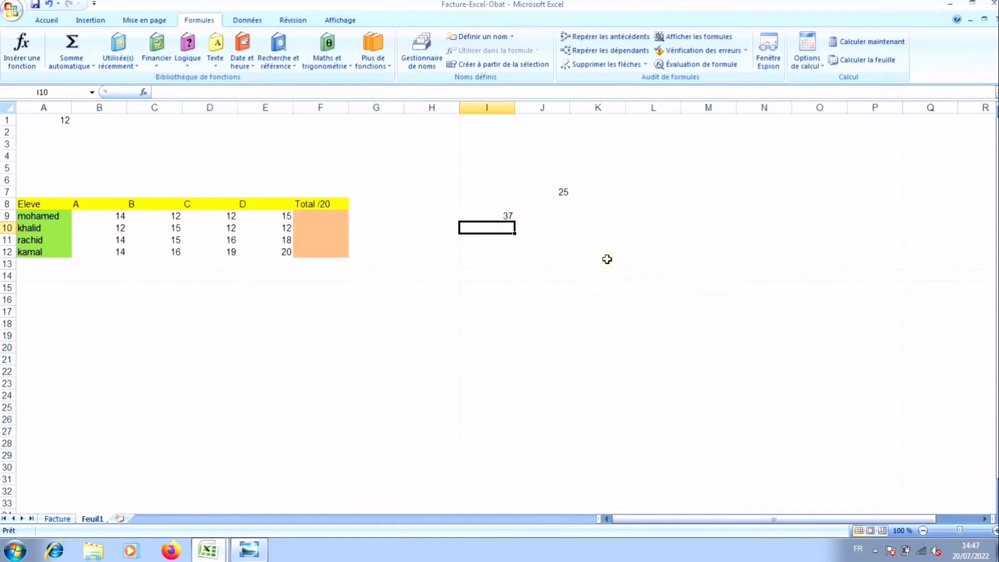
Step: Fill K7:K11 with the values 125, 14, 18, 18 and 125
left_click(601, 192)
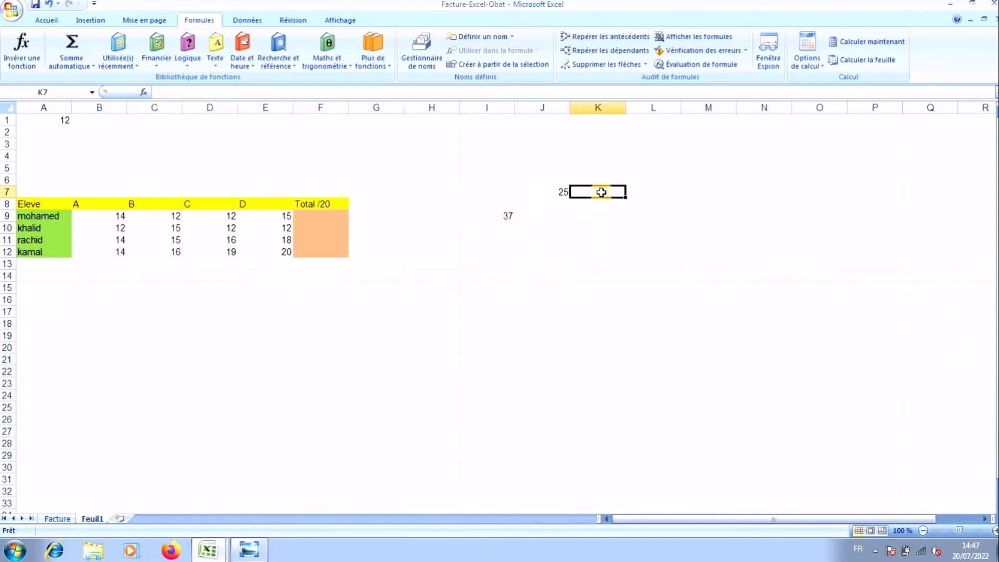
type("125")
key("Return")
type("14")
key("Return")
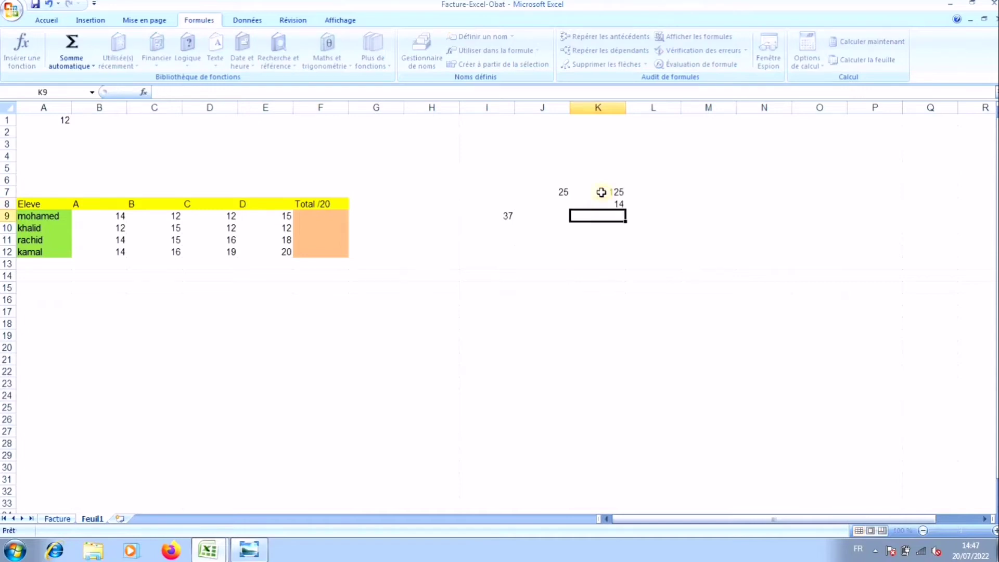
type("18")
key("Return")
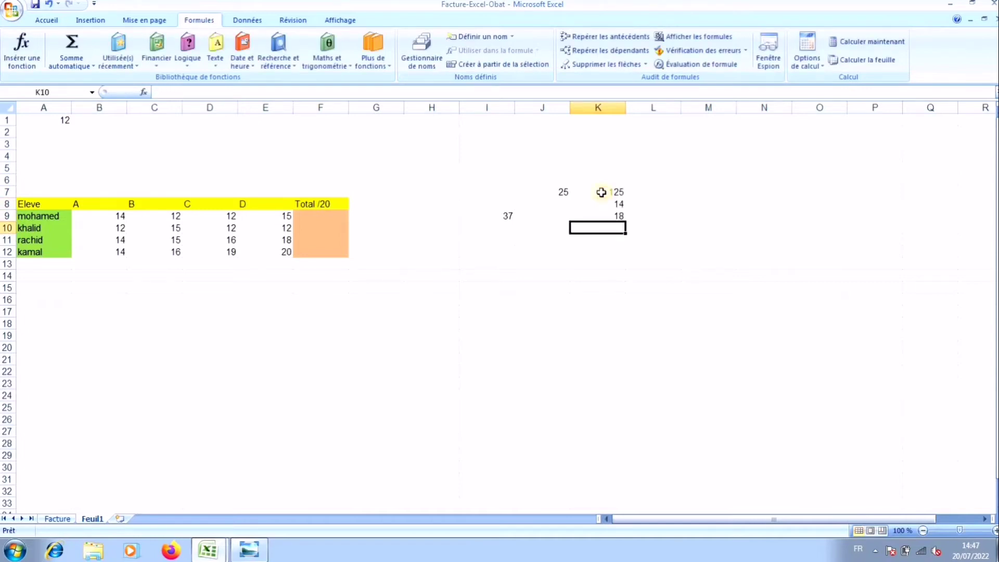
type("18")
key("Return")
type("1")
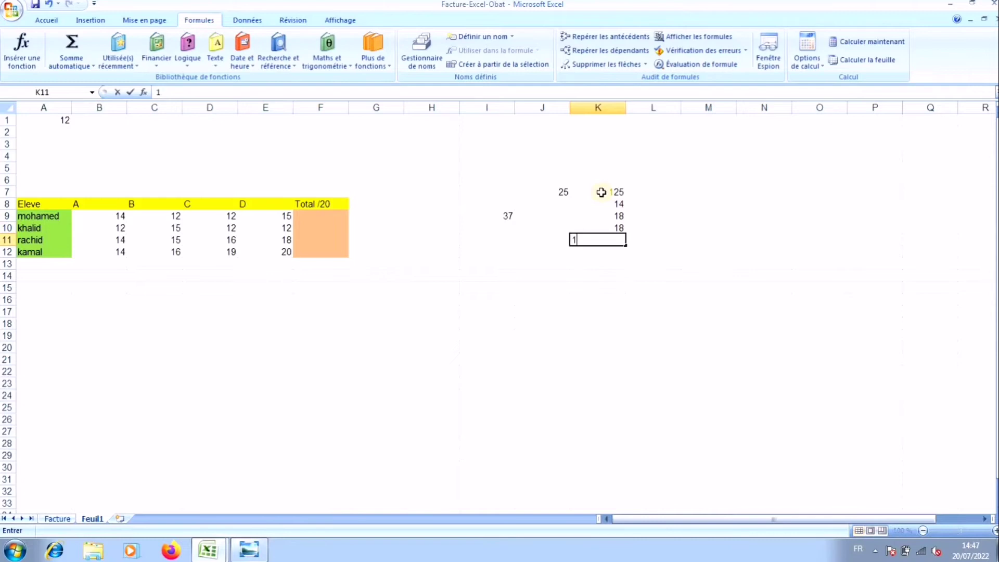
type("25")
key("Return")
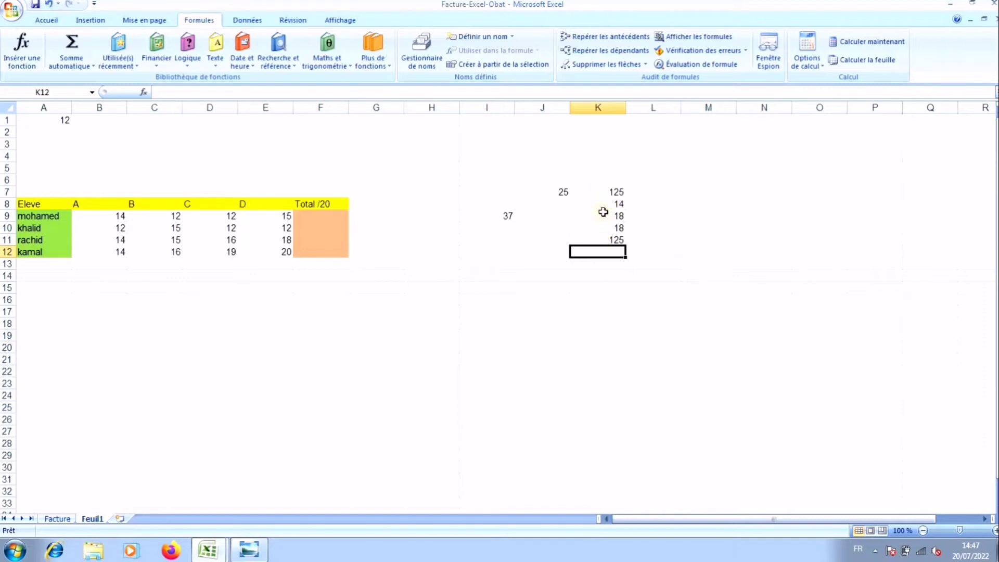
Step: Build the trial total =K7+K8+K9+K10+K11 in K12
left_click(596, 252)
type("=")
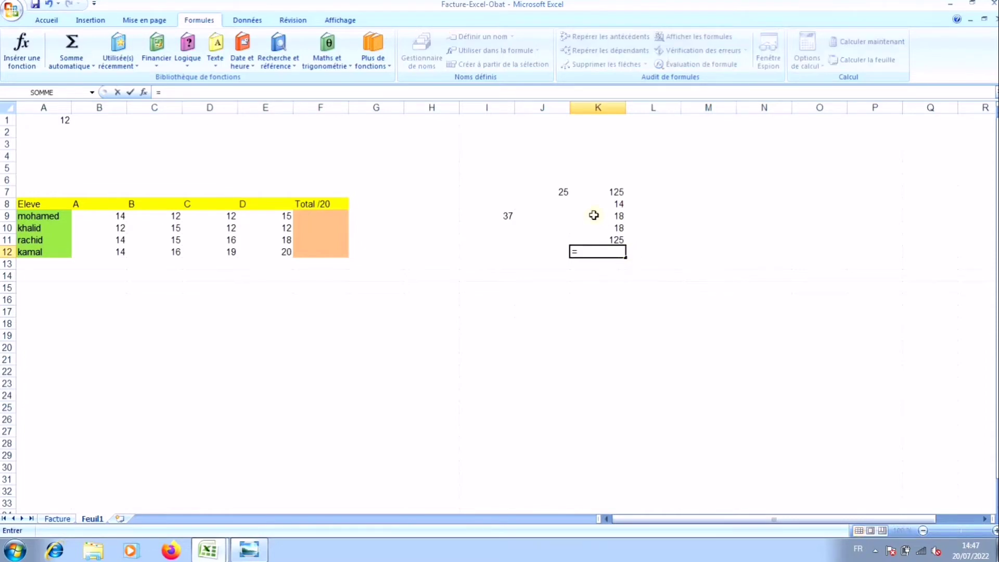
left_click(596, 193)
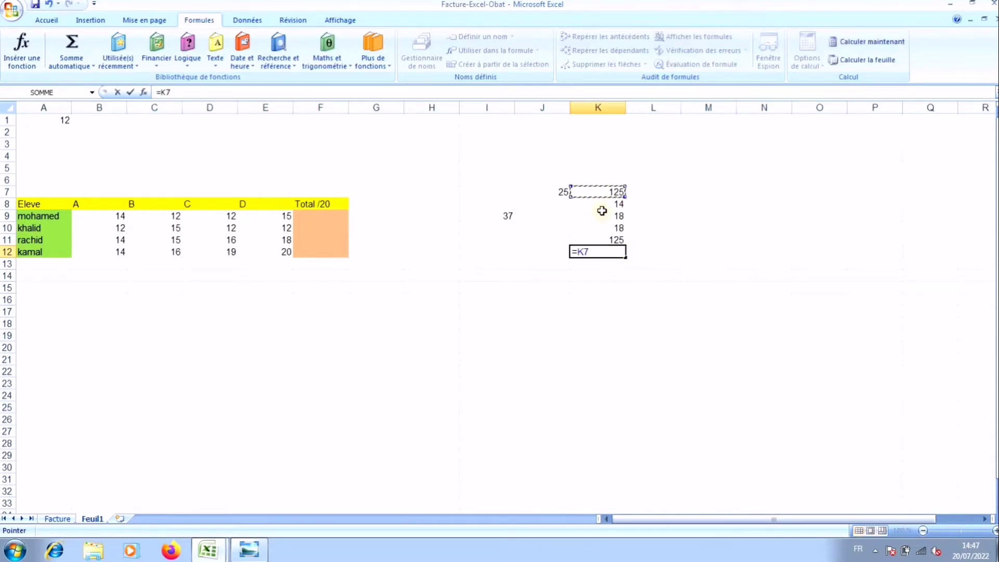
type("+")
left_click(602, 203)
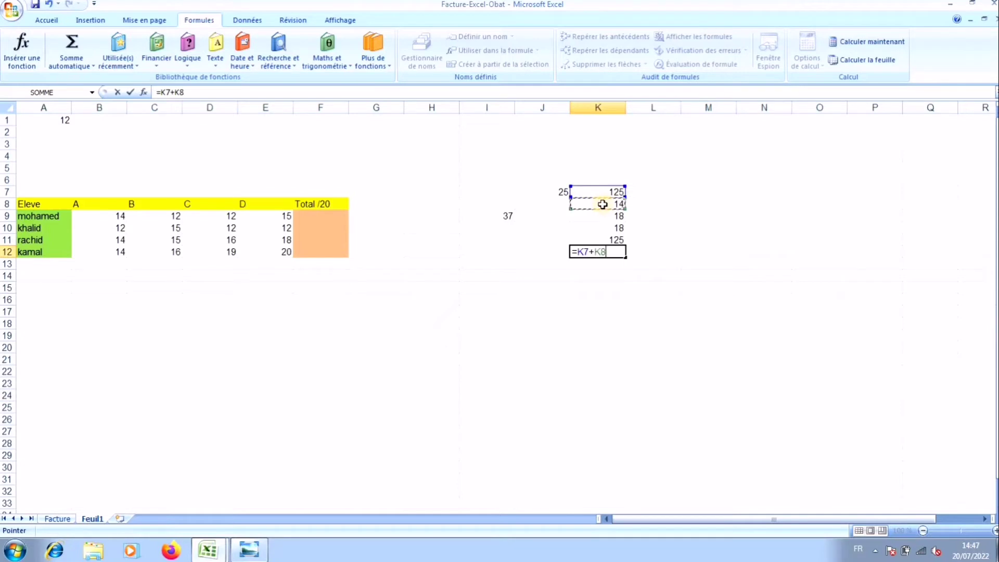
type("+")
left_click(601, 216)
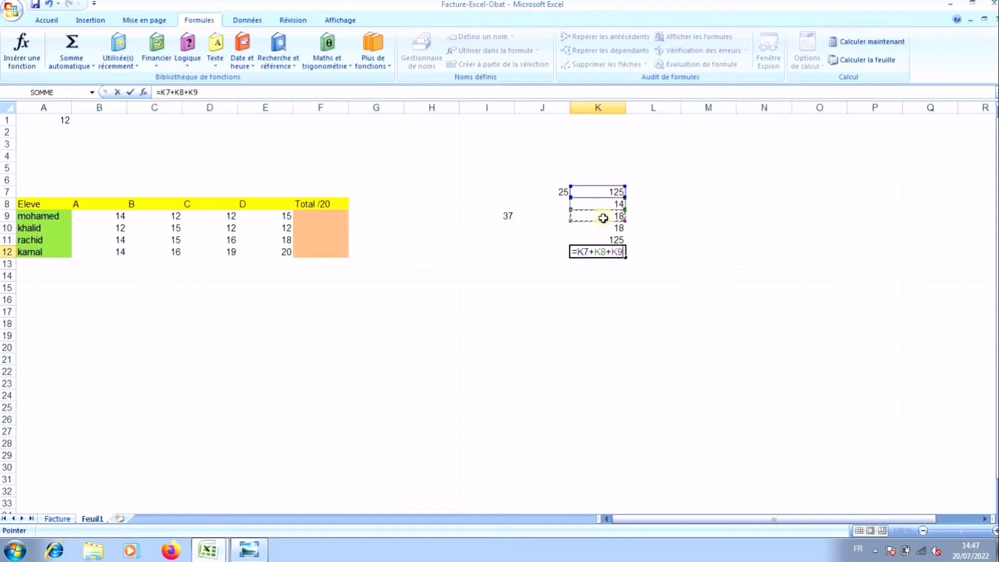
type("+")
left_click(600, 228)
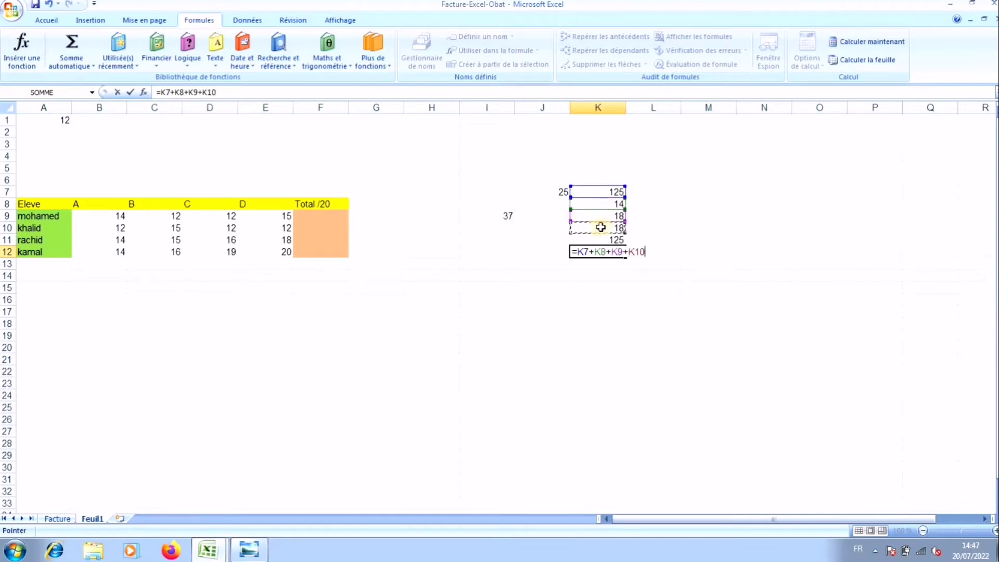
type("+")
left_click(604, 240)
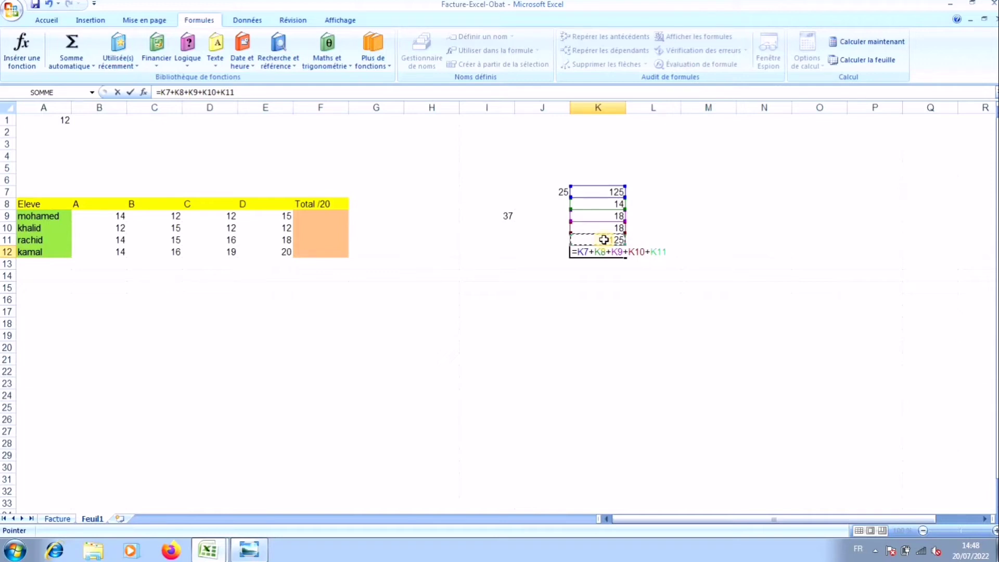
key("Return")
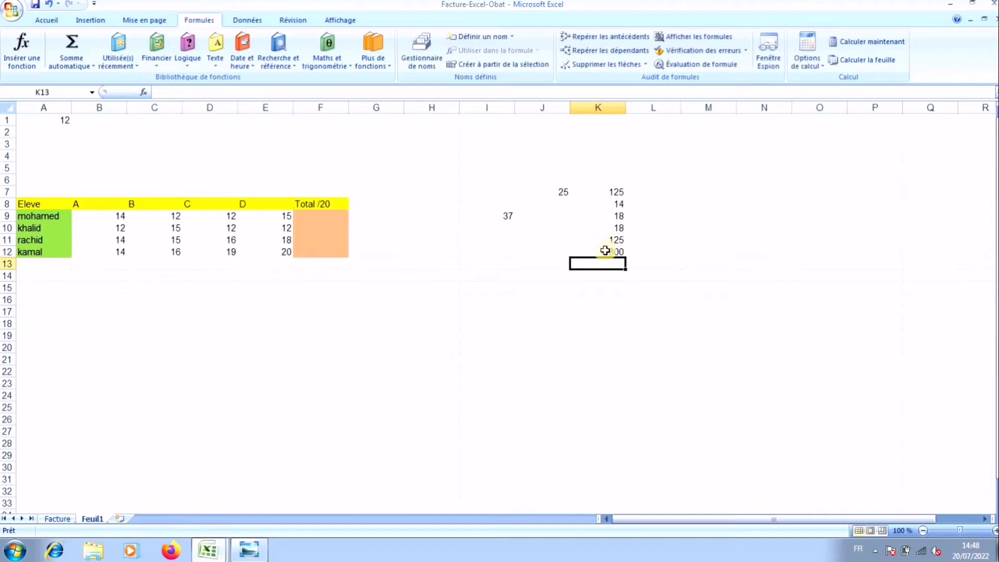
left_click(605, 251)
Step: Replace K12's manual total with an AutoSum =SOMME(K7:K11), showing 300
key("ctrl+z")
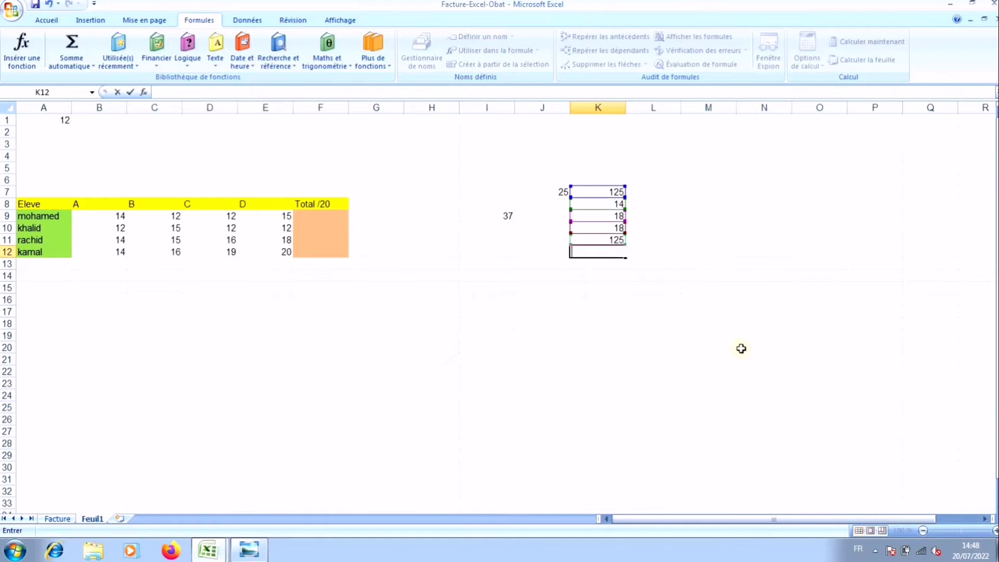
left_click(740, 348)
left_click(593, 253)
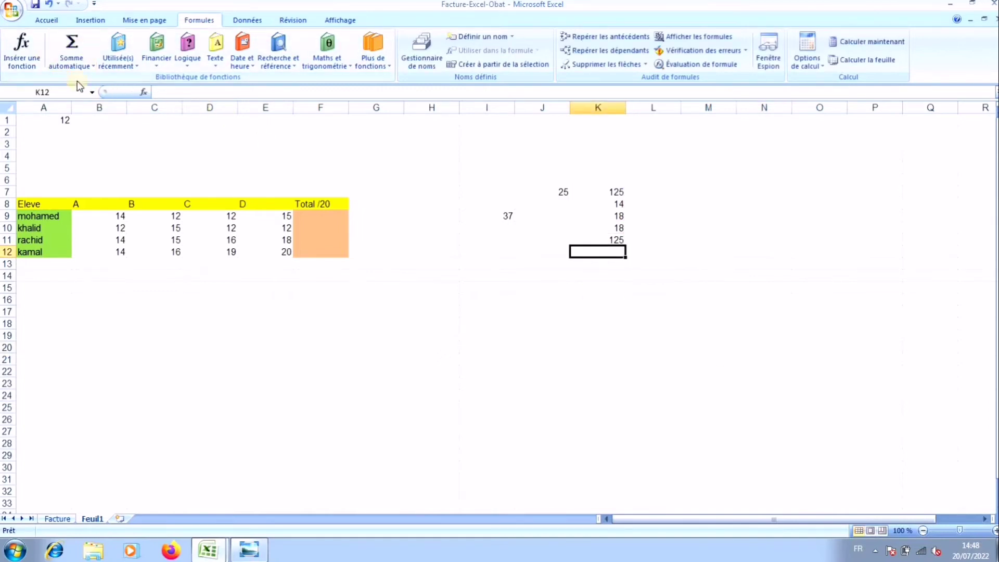
left_click(77, 44)
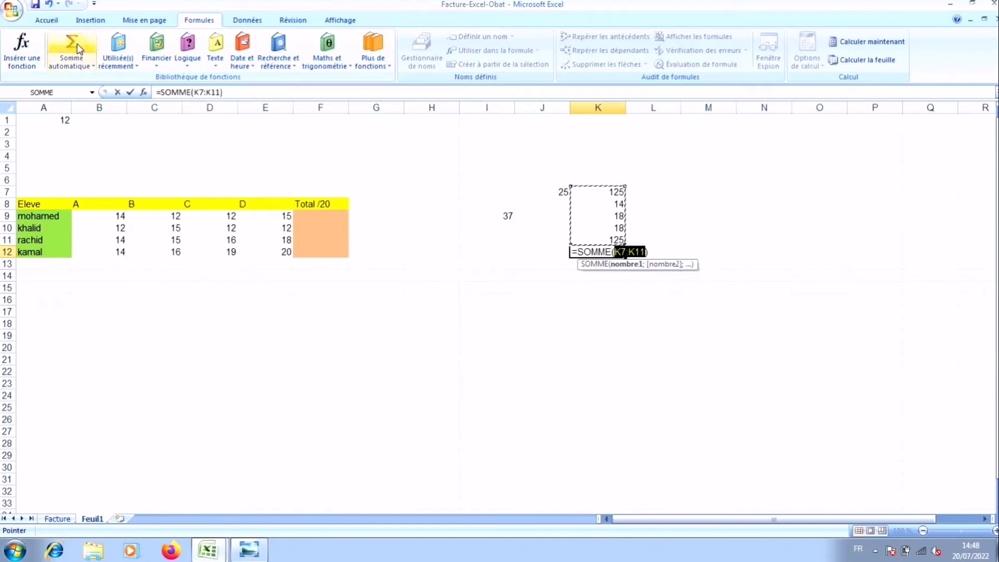
key("Return")
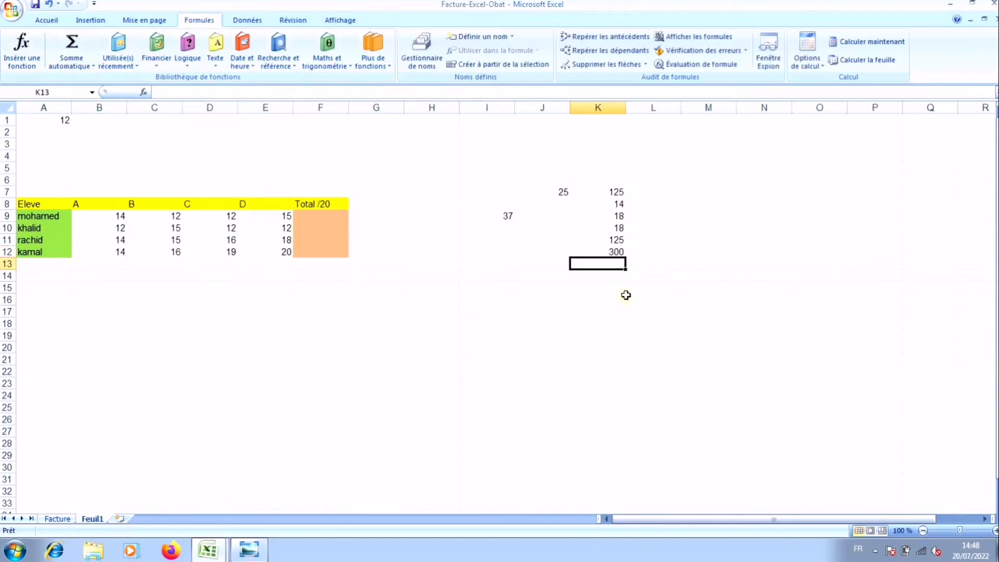
left_click(607, 252)
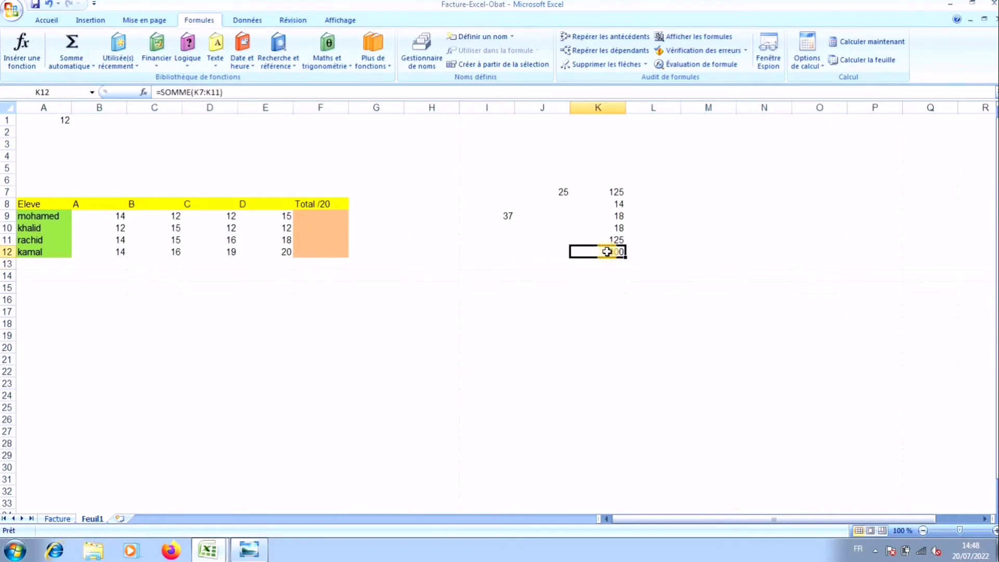
Step: Retype K12 by hand as =SOMME(K7:K11), selecting the range with the mouse, totalling 300
double_click(607, 252)
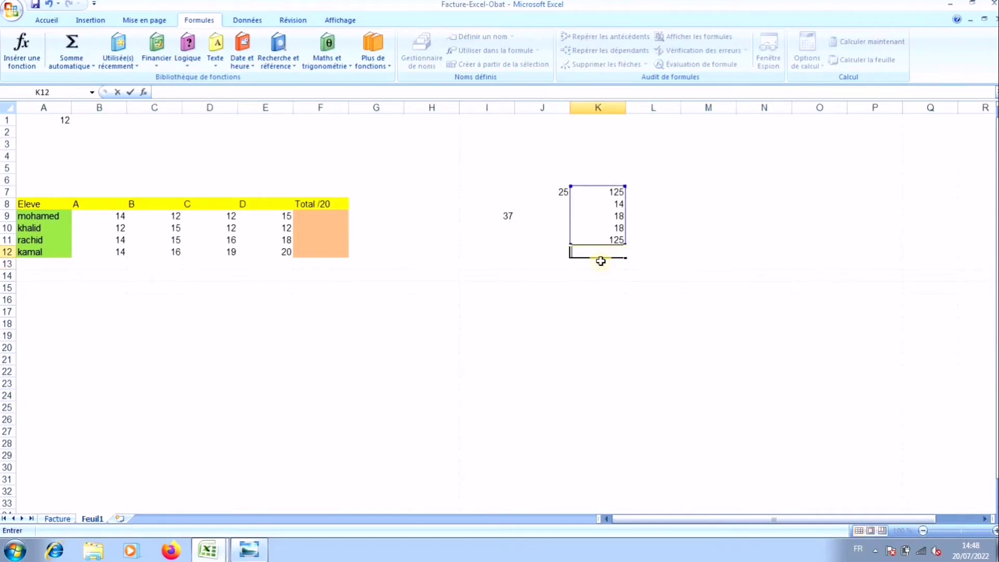
type("=")
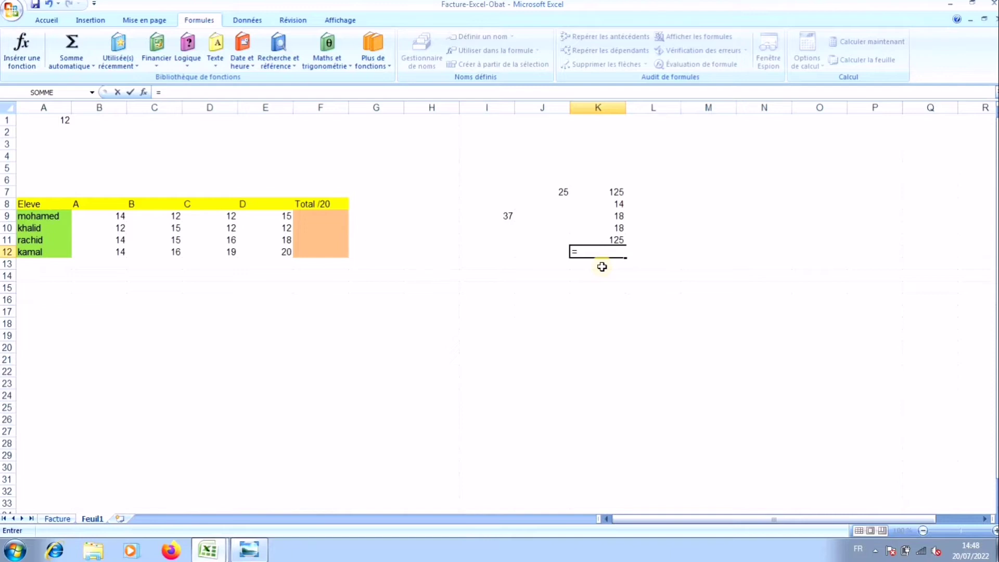
type("sommz")
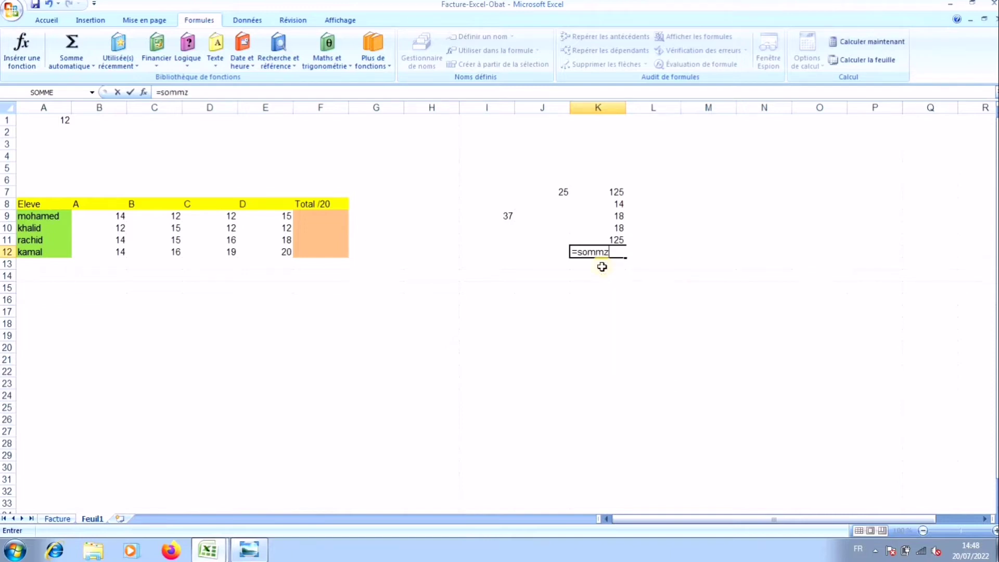
key("BackSpace")
type("e")
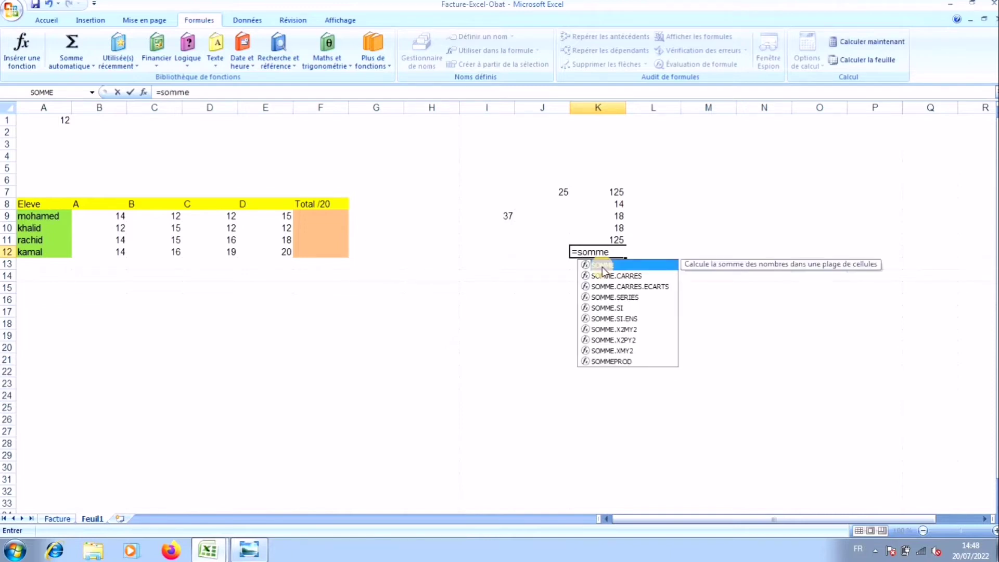
type("_")
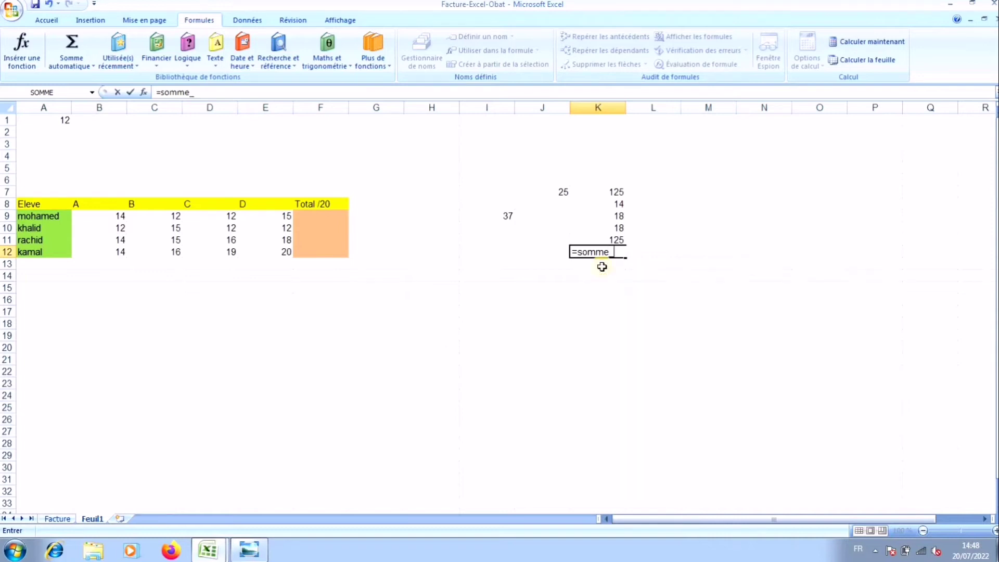
key("BackSpace")
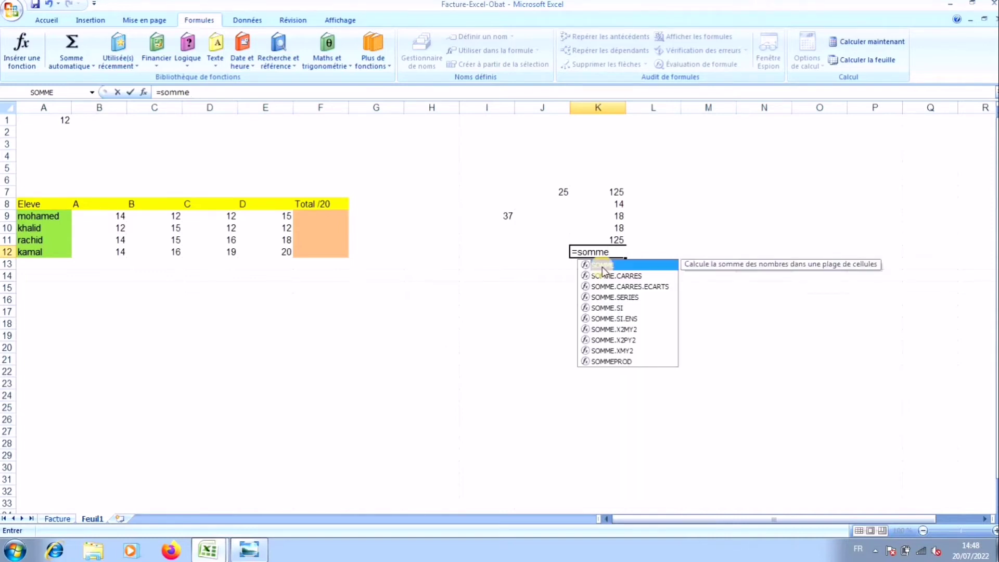
type(")")
key("BackSpace")
type("=")
key("BackSpace")
type("à")
key("BackSpace")
type("(")
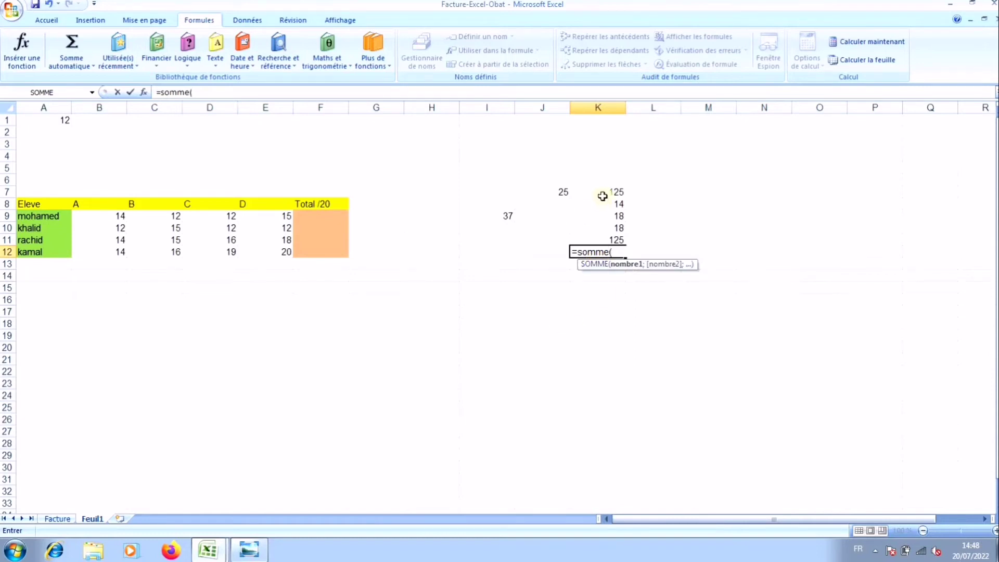
left_click_drag(602, 195, 597, 240)
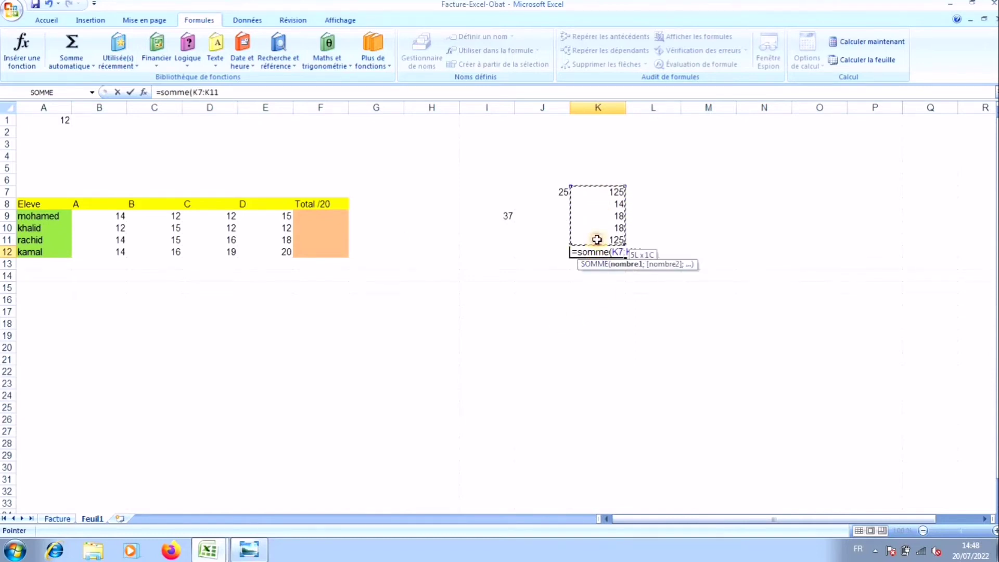
type("=")
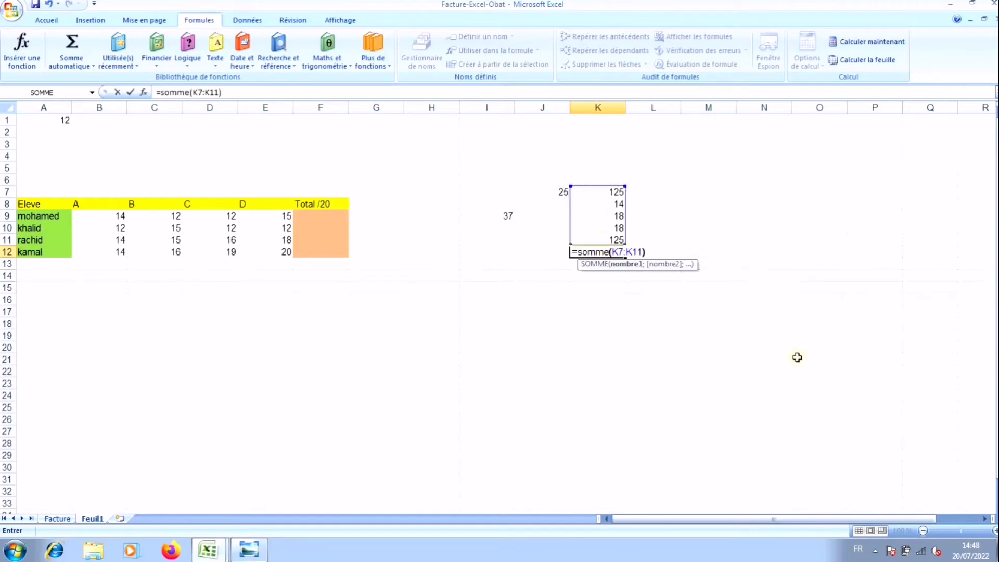
key("Return")
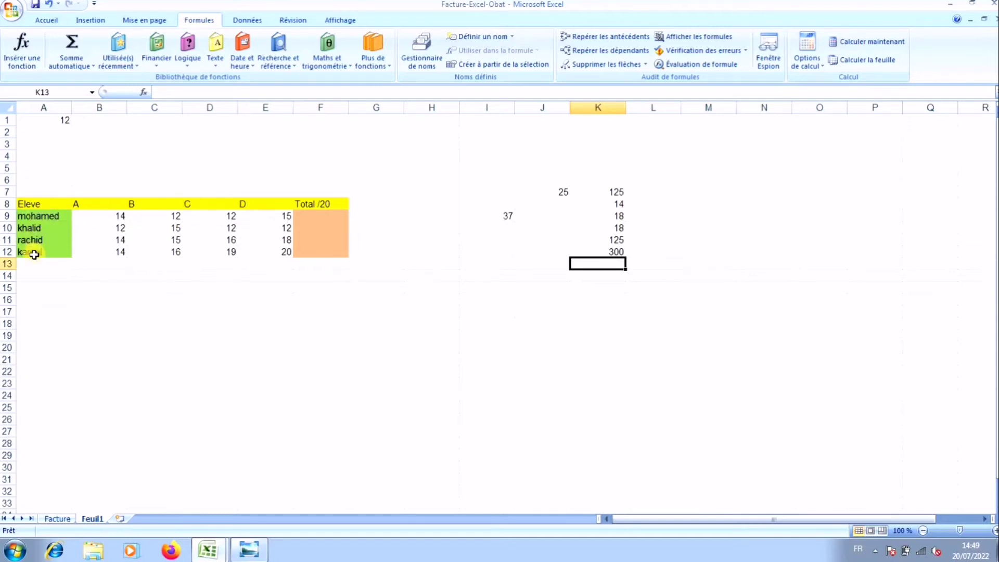
Step: Insert Somme totals in F9 and F10, giving 53 and 51
left_click(303, 218)
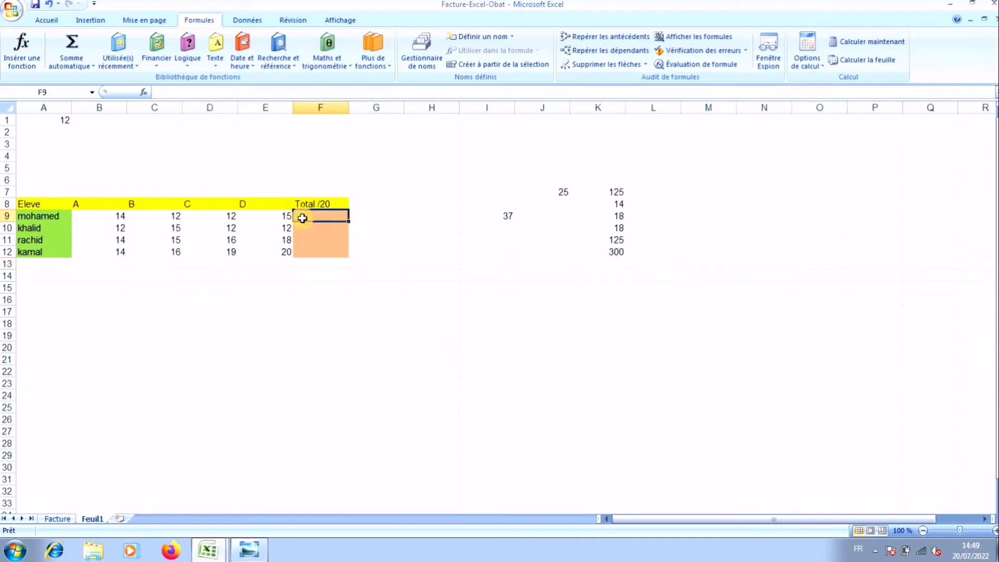
left_click(57, 61)
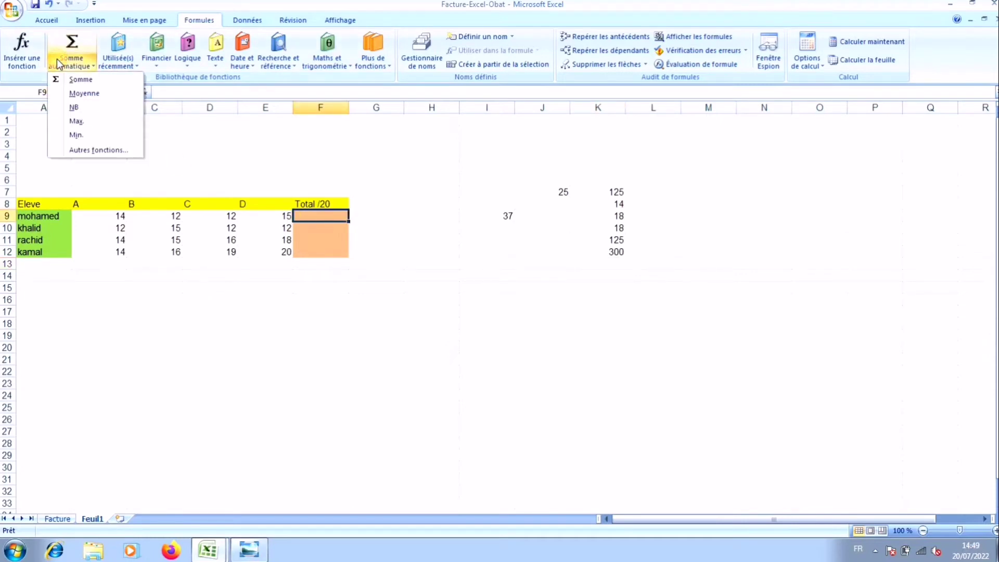
left_click(69, 82)
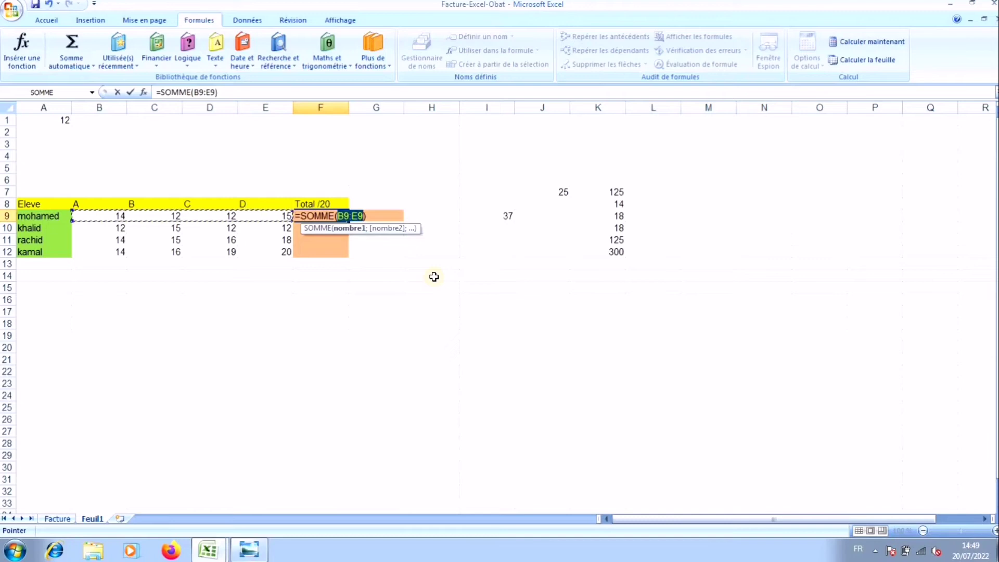
key("Return")
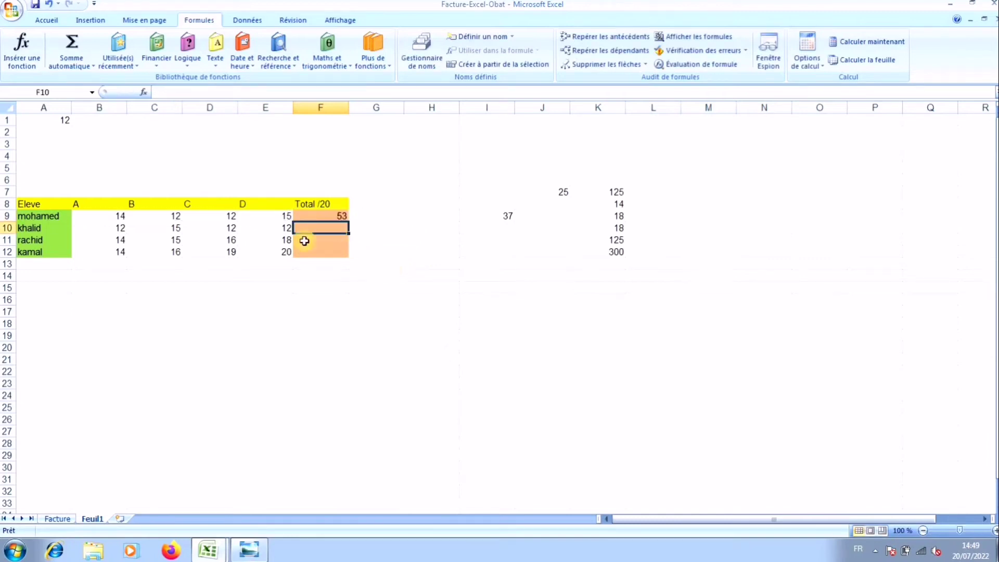
left_click(57, 61)
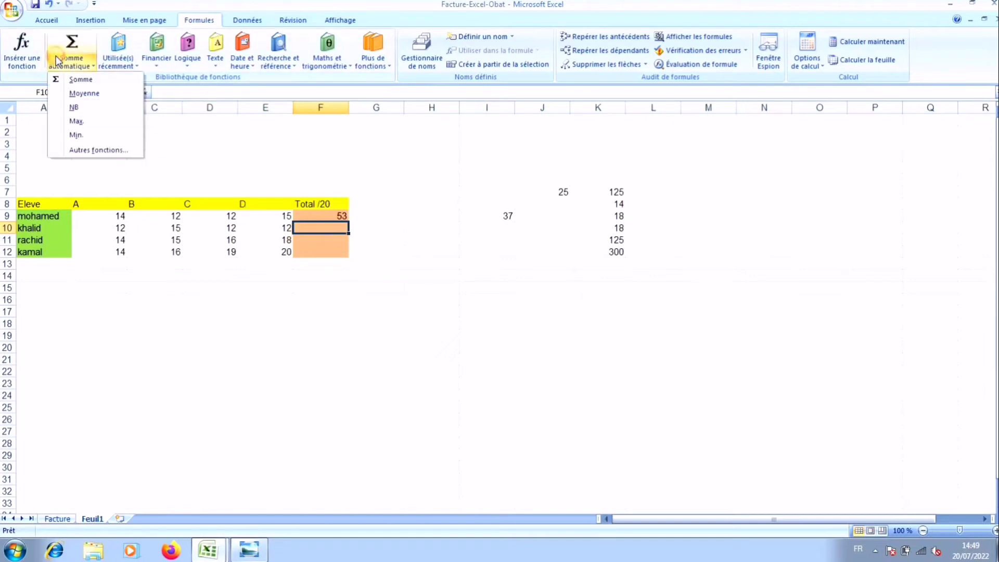
left_click(68, 81)
key("Return")
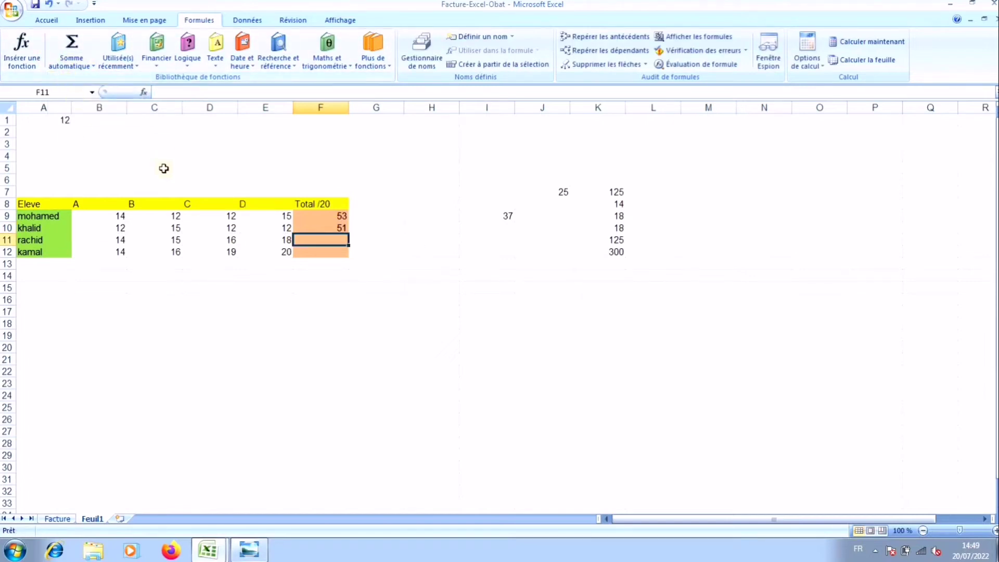
Step: Insert Somme totals in F11 and F12, giving 104 and 69
left_click(67, 58)
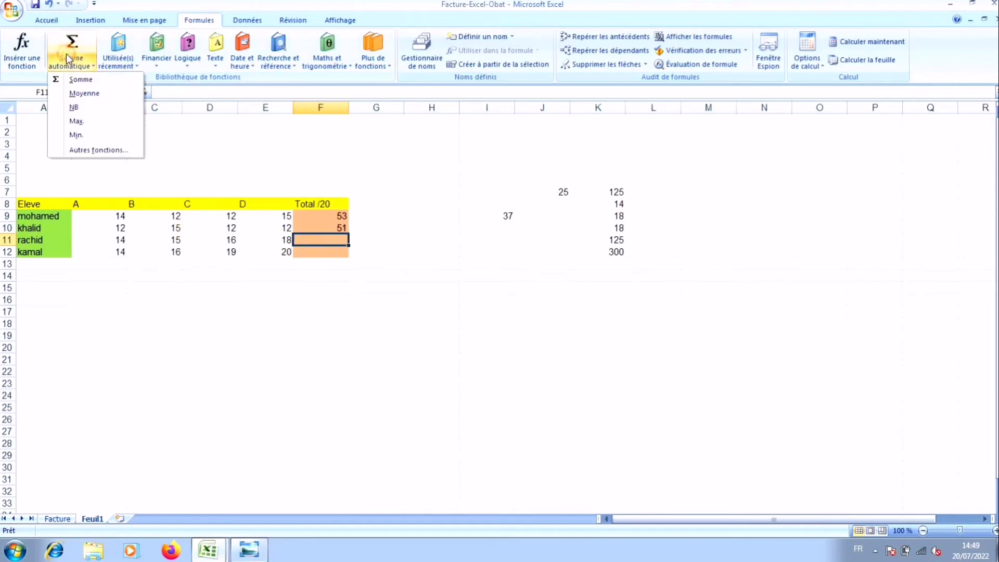
left_click(92, 83)
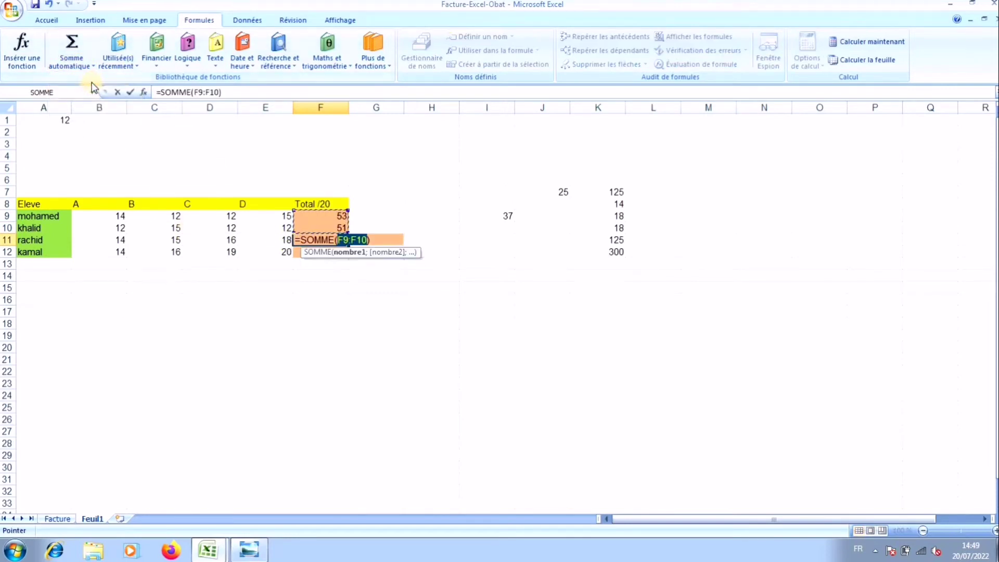
key("Return")
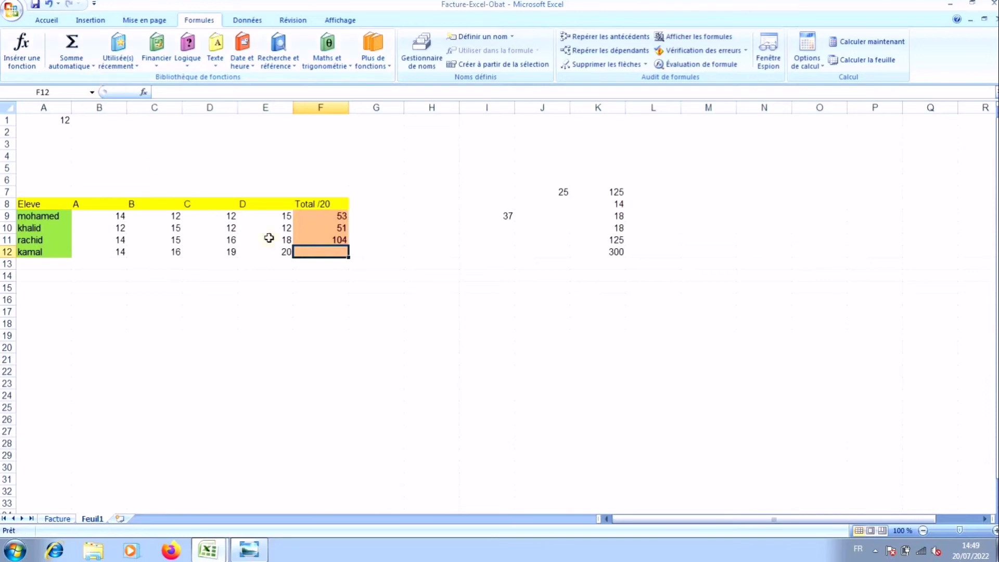
left_click(76, 60)
left_click(89, 81)
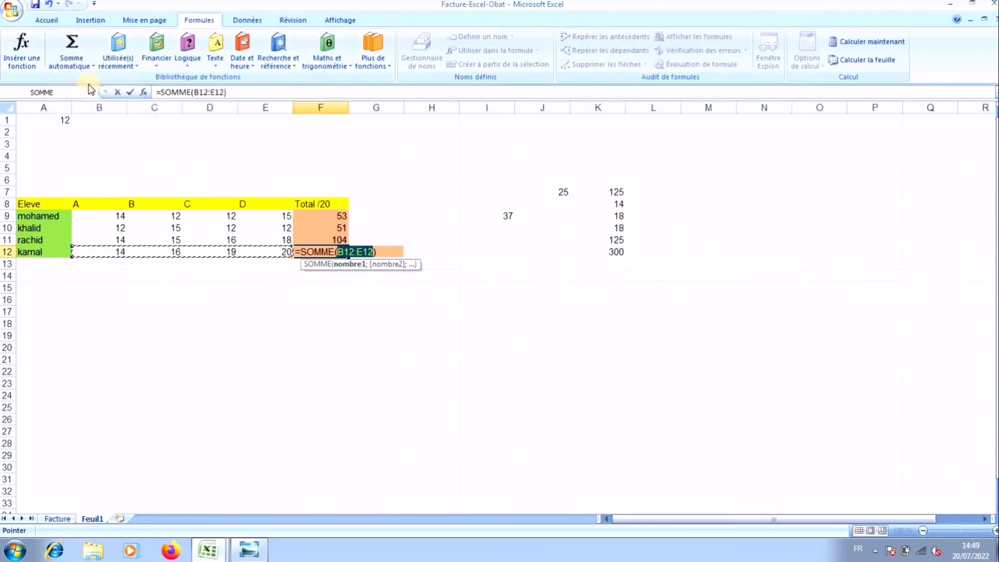
key("Return")
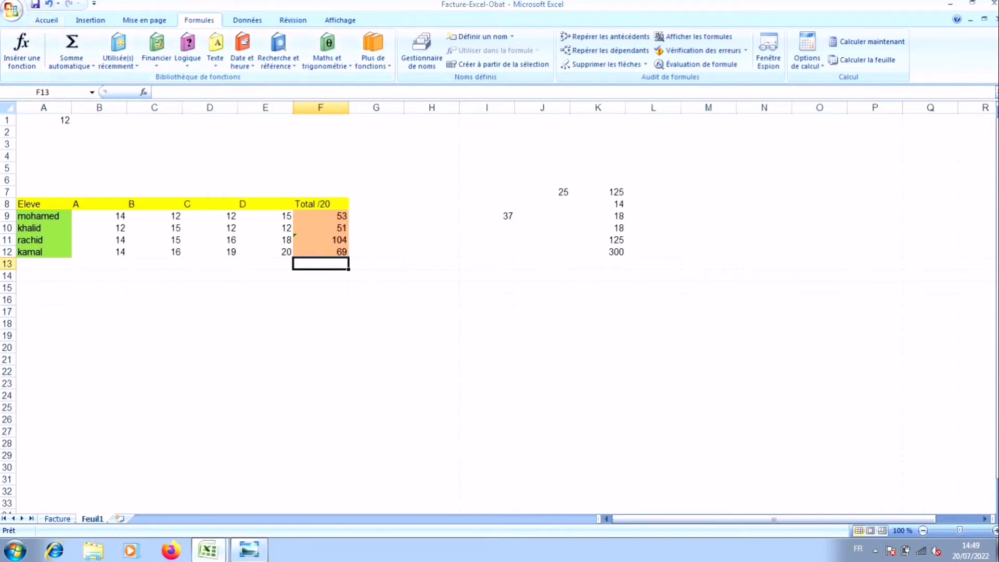
Step: Undo the Total /20 sums and re-insert =SOMME(B9:E9) in F9
left_click(50, 4)
left_click(50, 4)
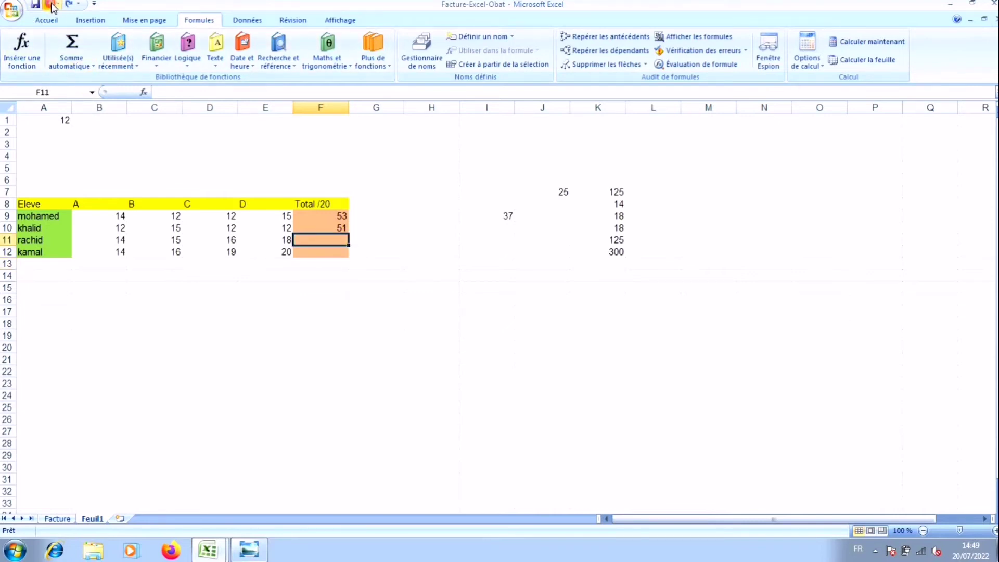
left_click(50, 4)
left_click(50, 4)
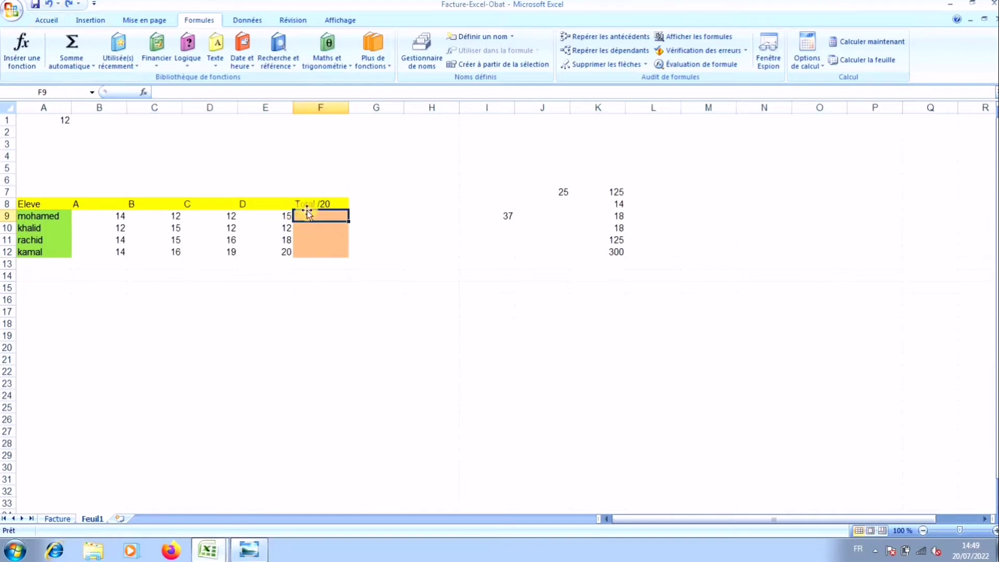
left_click(77, 60)
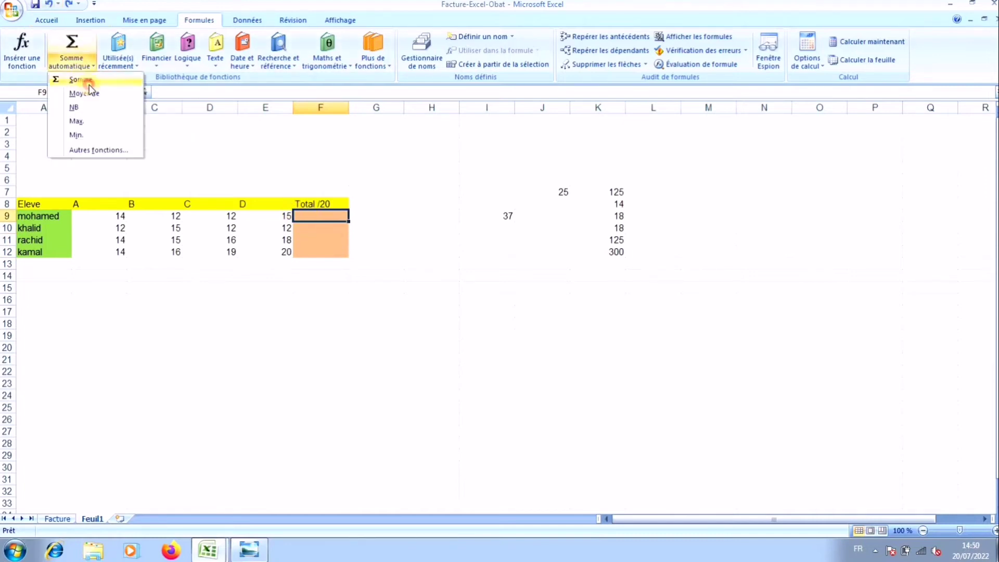
left_click(83, 80)
key("Return")
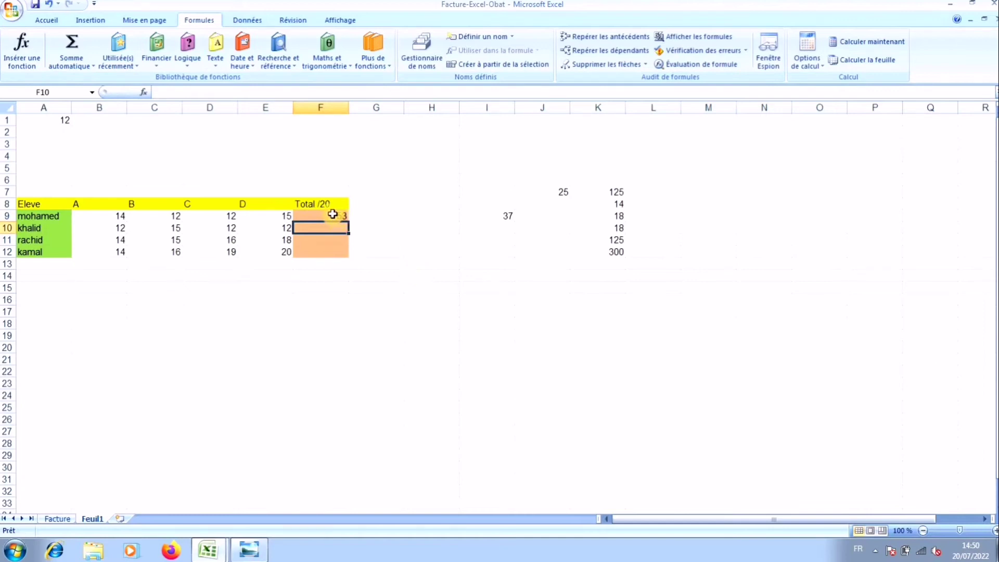
Step: Fill the F9 sum down to F12, giving 53, 51, 63 and 69, and check each formula
left_click(333, 214)
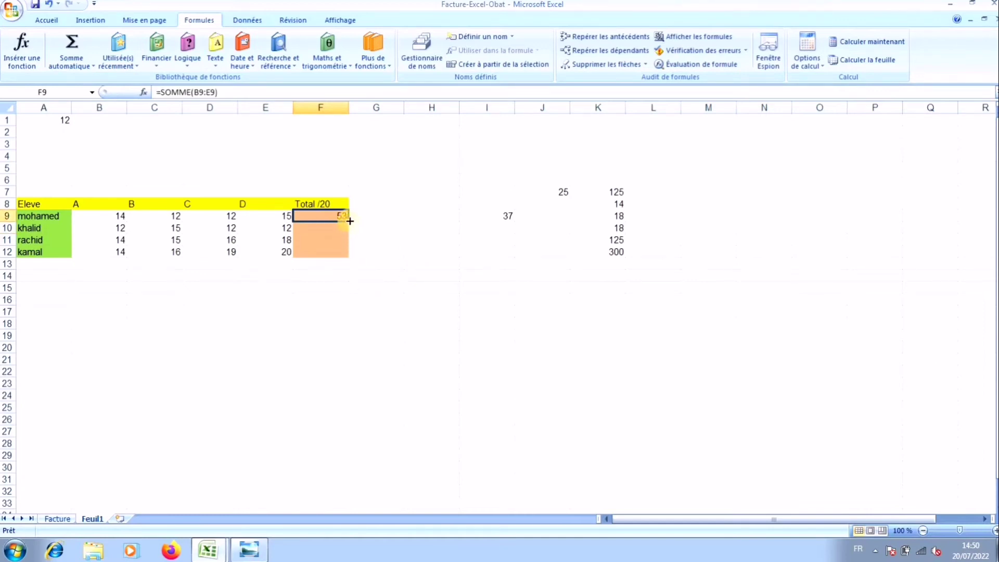
left_click_drag(349, 221, 342, 292)
left_click(426, 301)
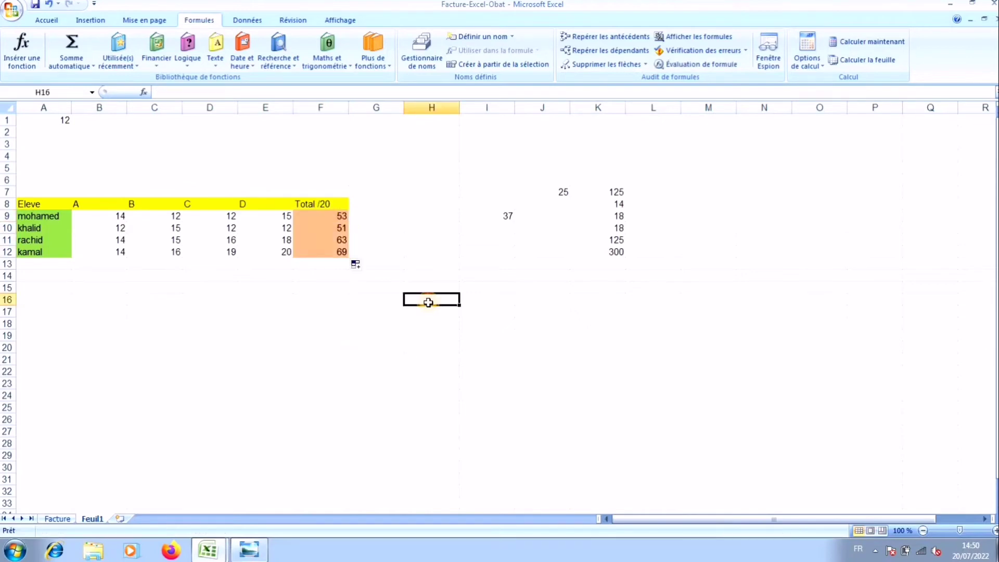
left_click(339, 229)
left_click(261, 87)
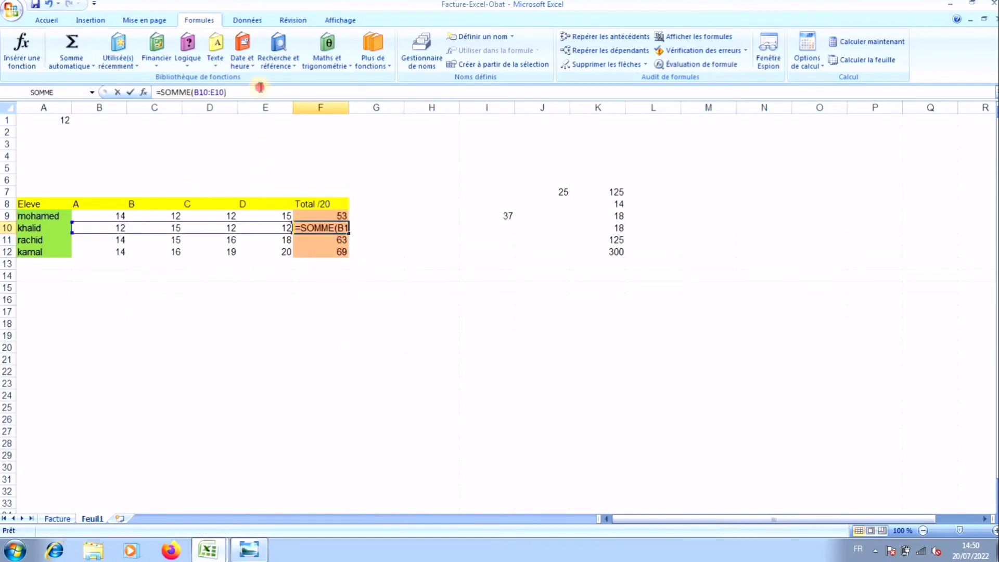
left_click(334, 240)
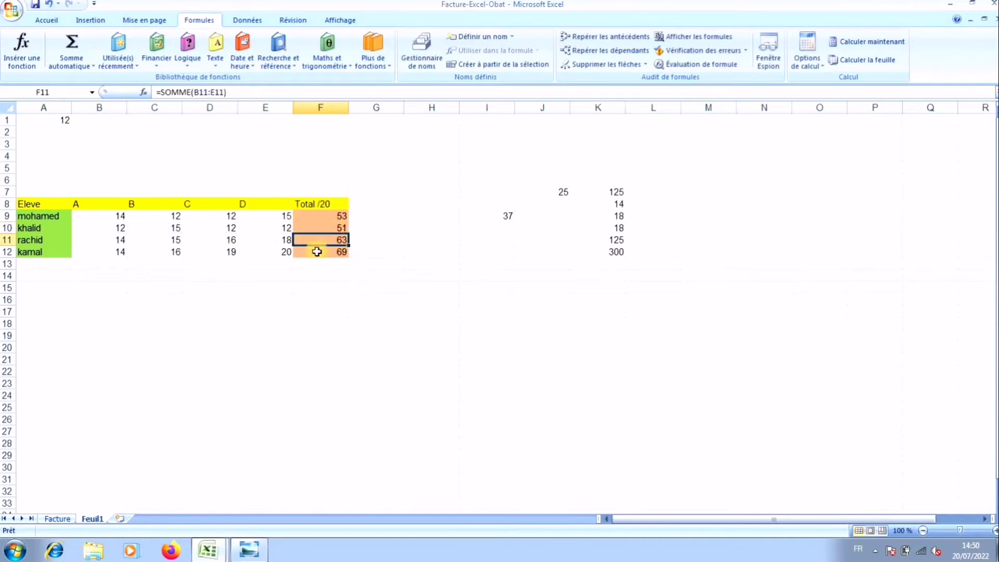
left_click(321, 249)
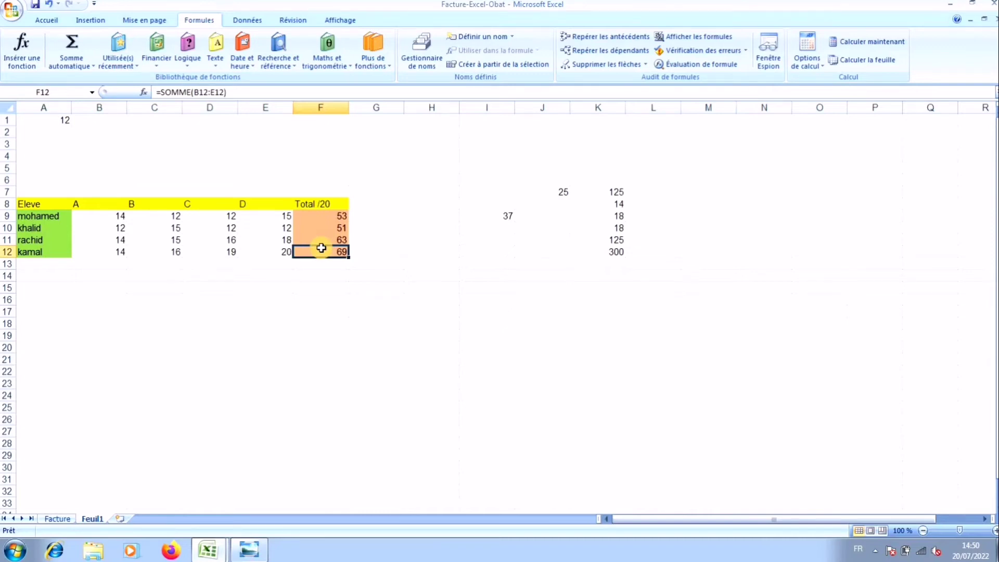
Step: On the Facture sheet, check the nine lines' TVA rates in E13:E21 and start editing the F12 heading
left_click(59, 519)
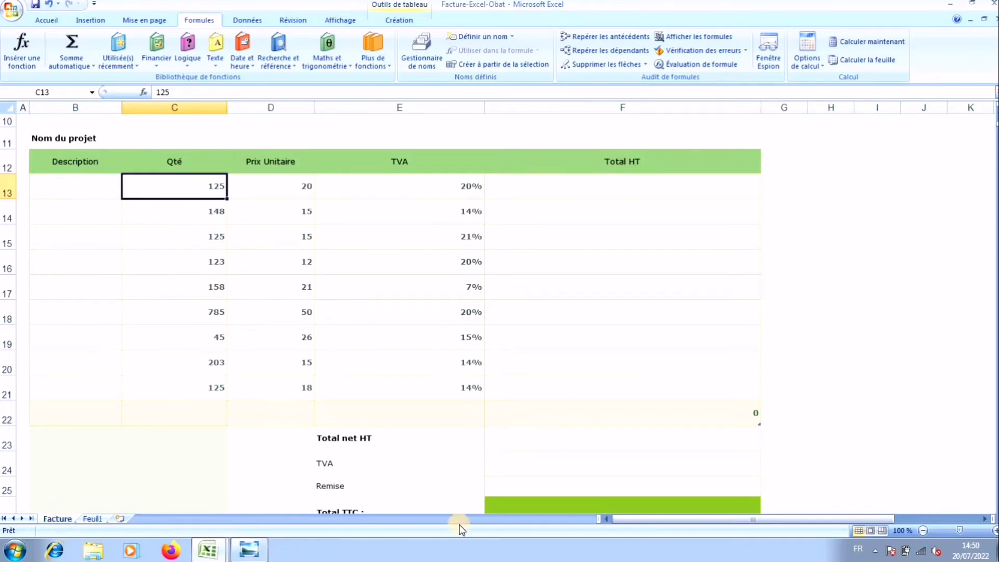
scroll(471, 338, "down", 2)
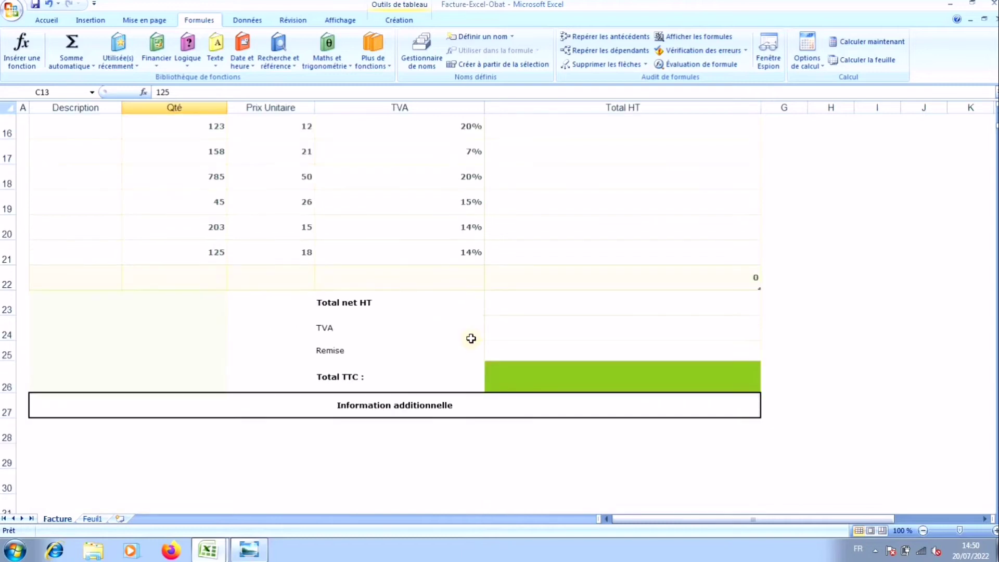
scroll(471, 338, "up", 3)
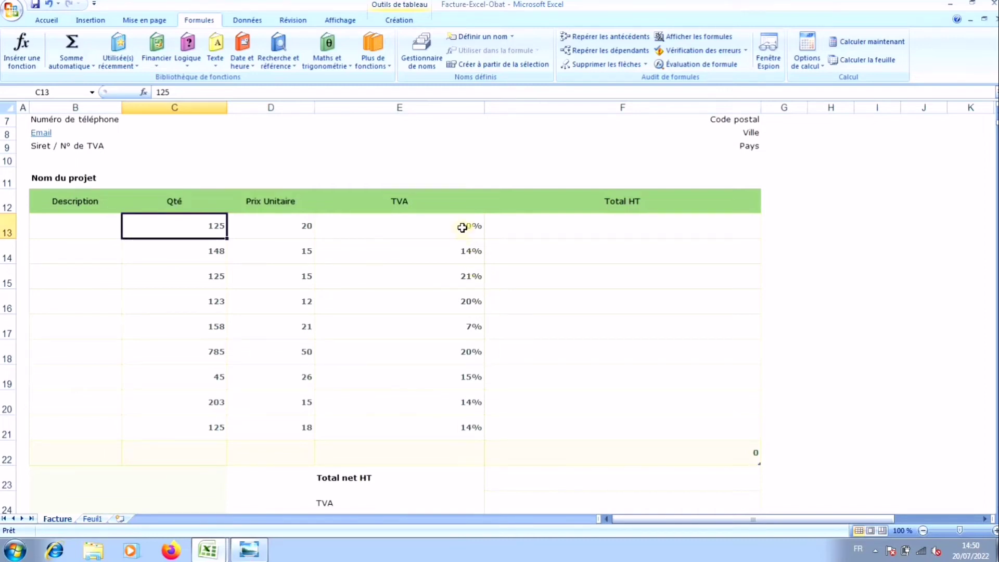
left_click_drag(462, 227, 463, 418)
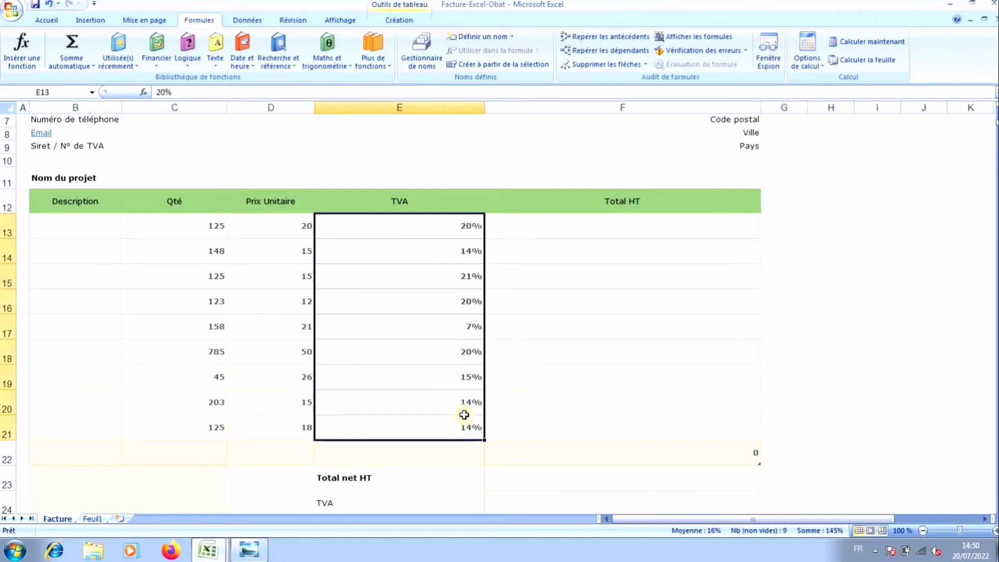
left_click(551, 223)
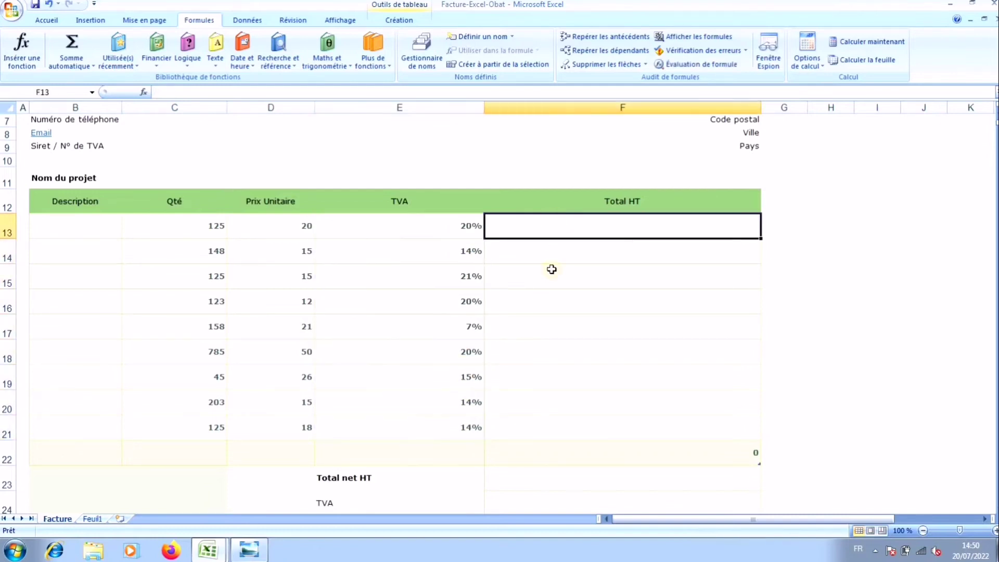
double_click(634, 204)
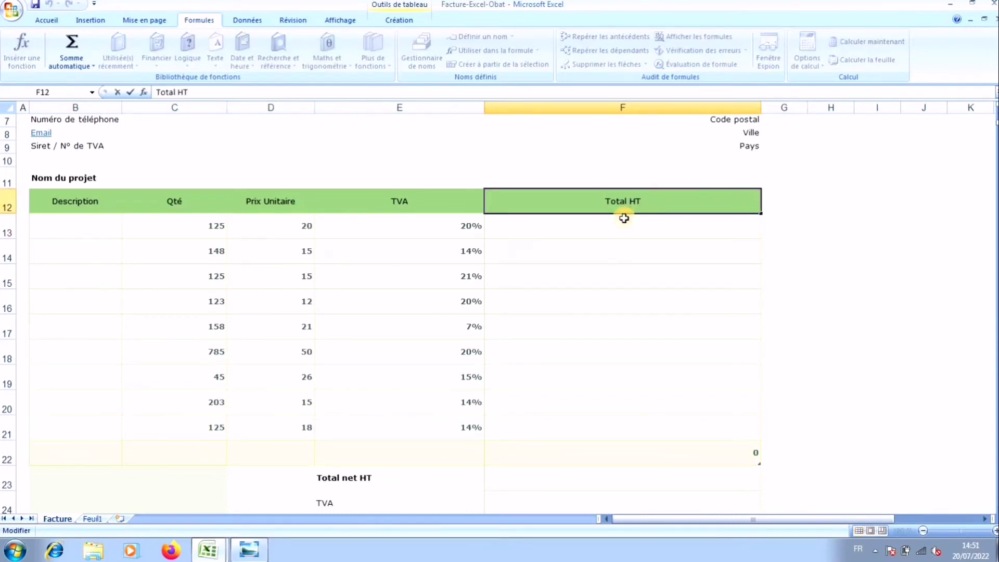
Step: Add a stray 't' so the heading reads 'Total tHT', then select the summary TVA cell F24
type("t")
left_click(624, 218)
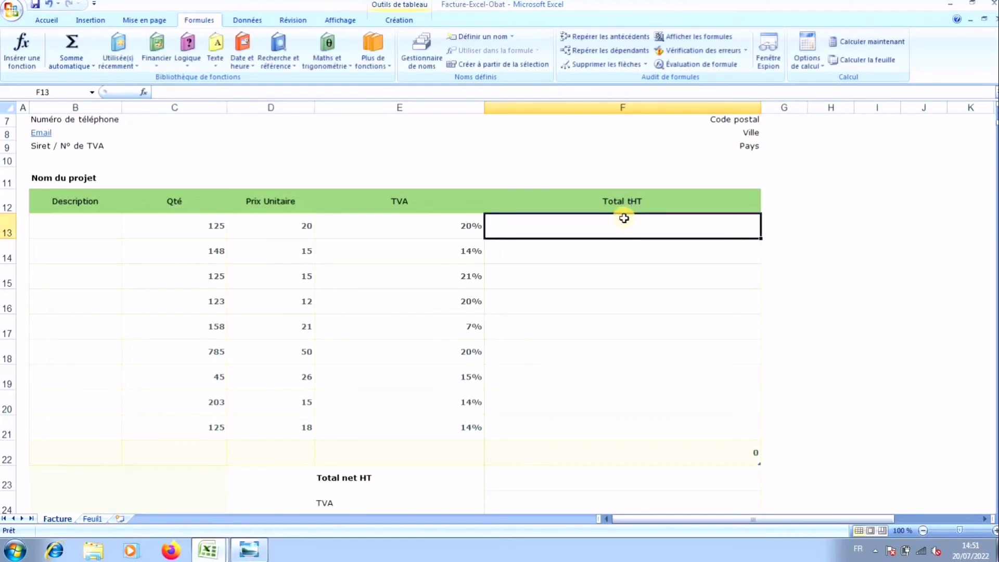
left_click(628, 201)
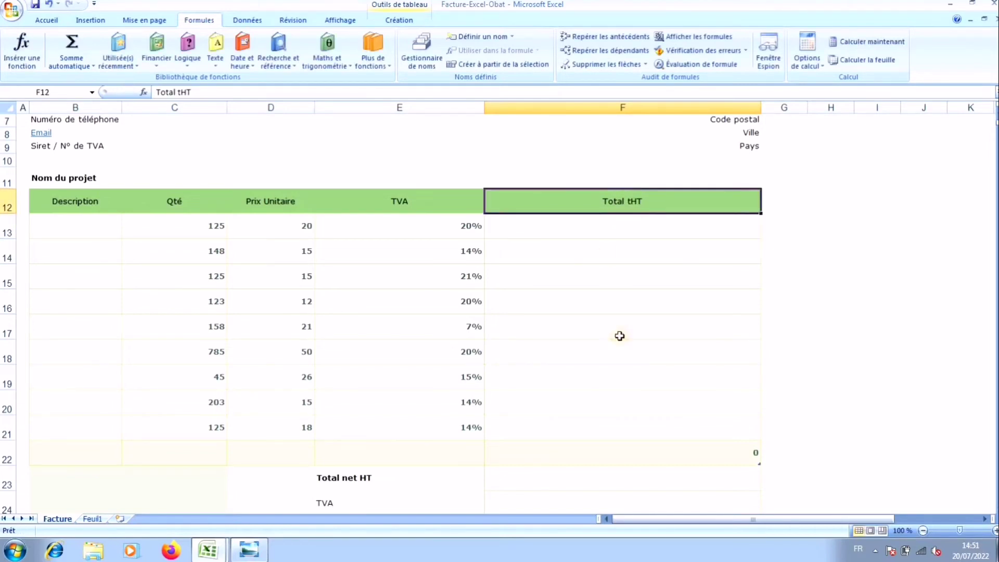
scroll(615, 353, "down", 3)
left_click(317, 318)
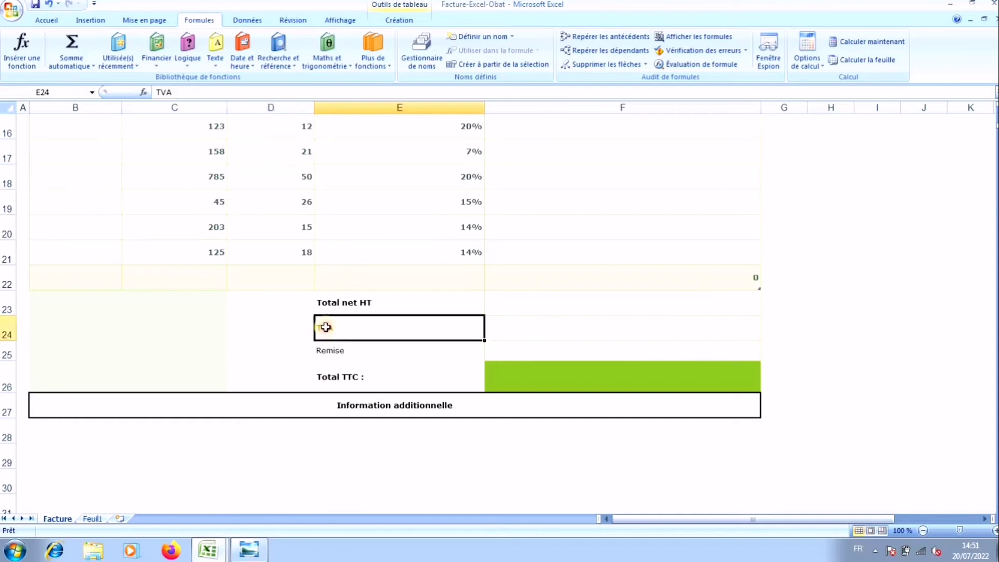
left_click(543, 331)
Step: Remove the stray letter so the F12 heading reads 'Total HT' again
scroll(609, 556, "up", 5)
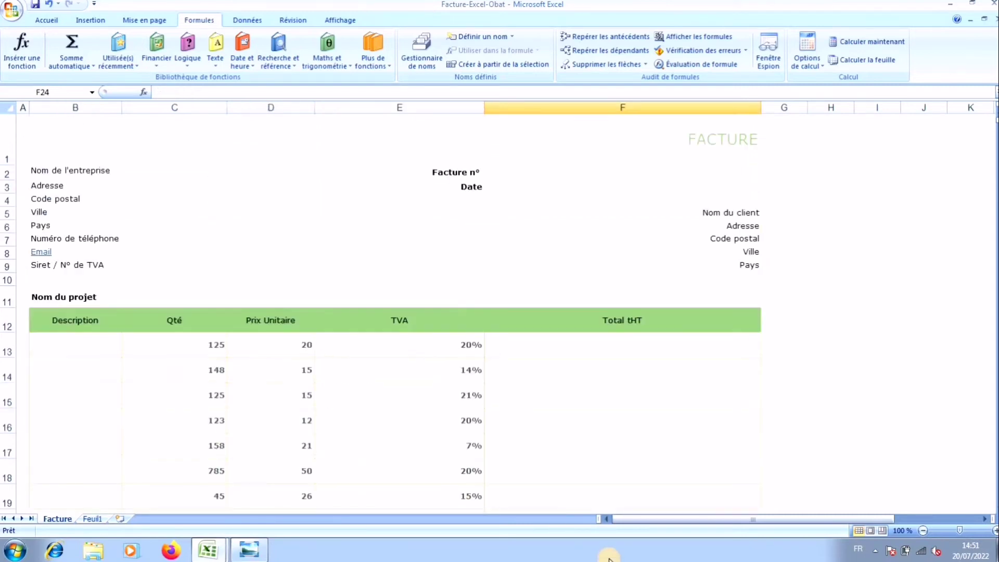
scroll(341, 406, "down", 4)
scroll(411, 265, "up", 3)
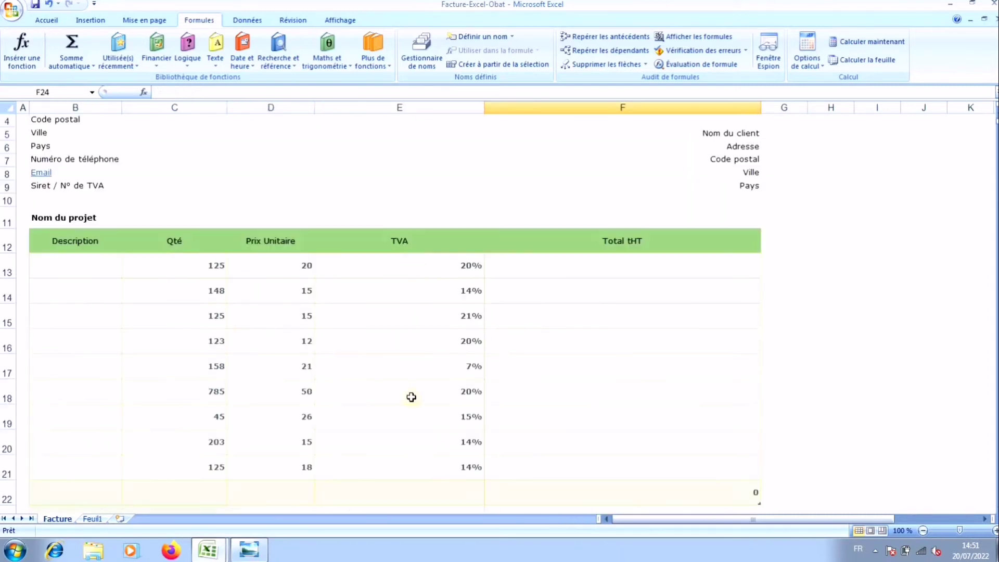
scroll(414, 258, "down", 2)
scroll(409, 313, "down", 1)
scroll(403, 334, "up", 2)
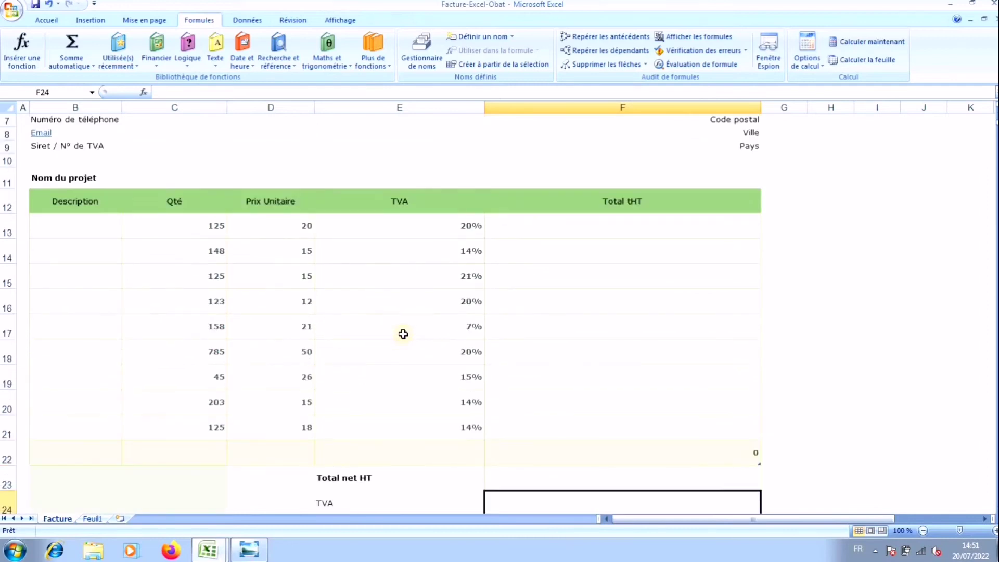
double_click(634, 206)
key("BackSpace")
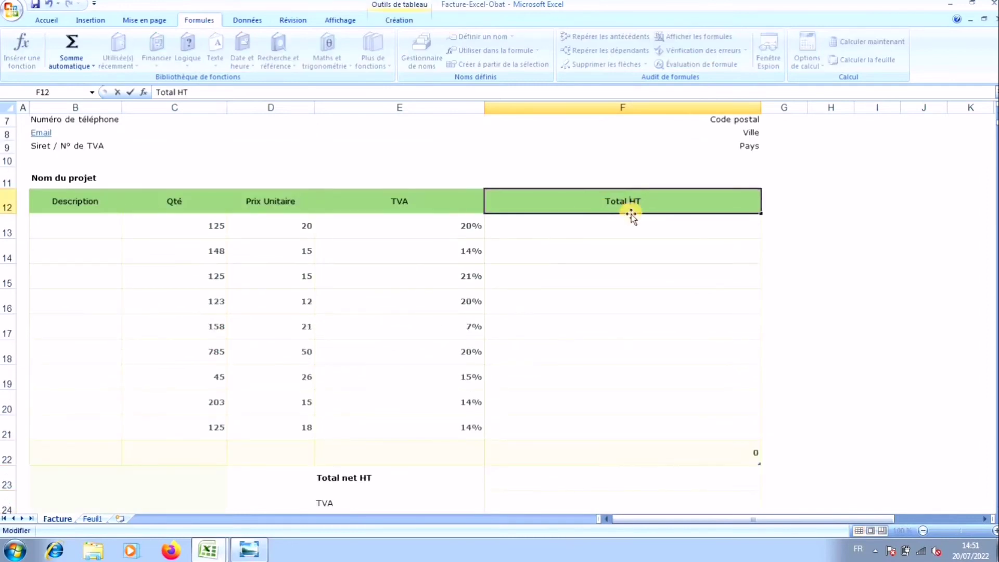
left_click(631, 276)
Step: Clear the per-line TVA rates in E13:E21
scroll(510, 471, "down", 1)
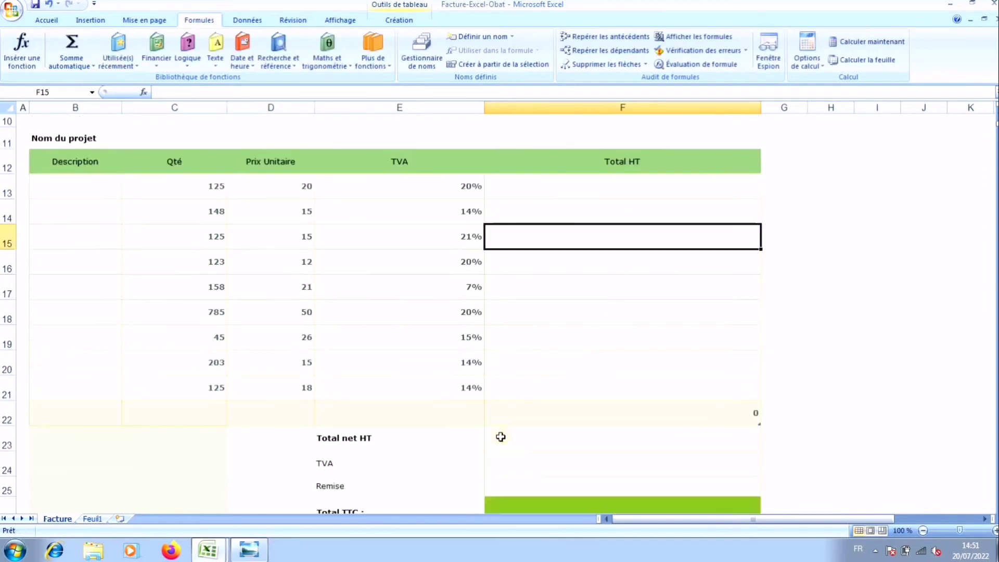
left_click_drag(434, 189, 438, 384)
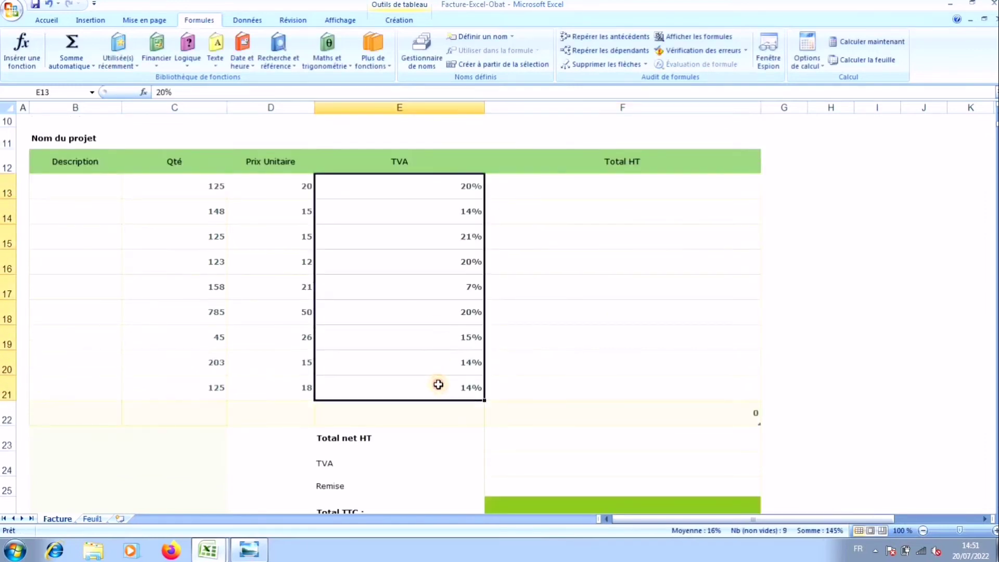
key("Delete")
scroll(431, 364, "down", 4)
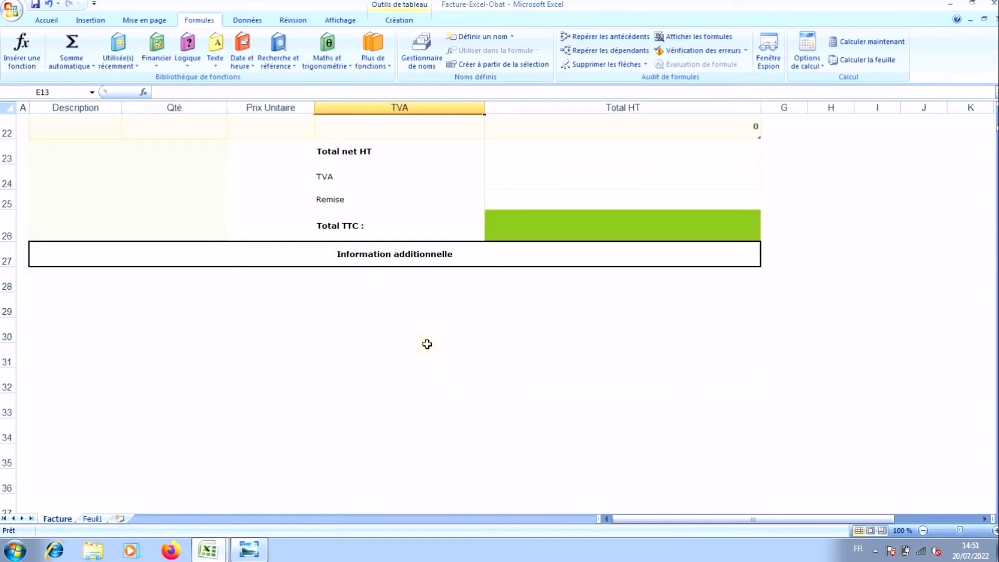
Step: Enter 20 in the summary TVA cell F24
left_click(504, 182)
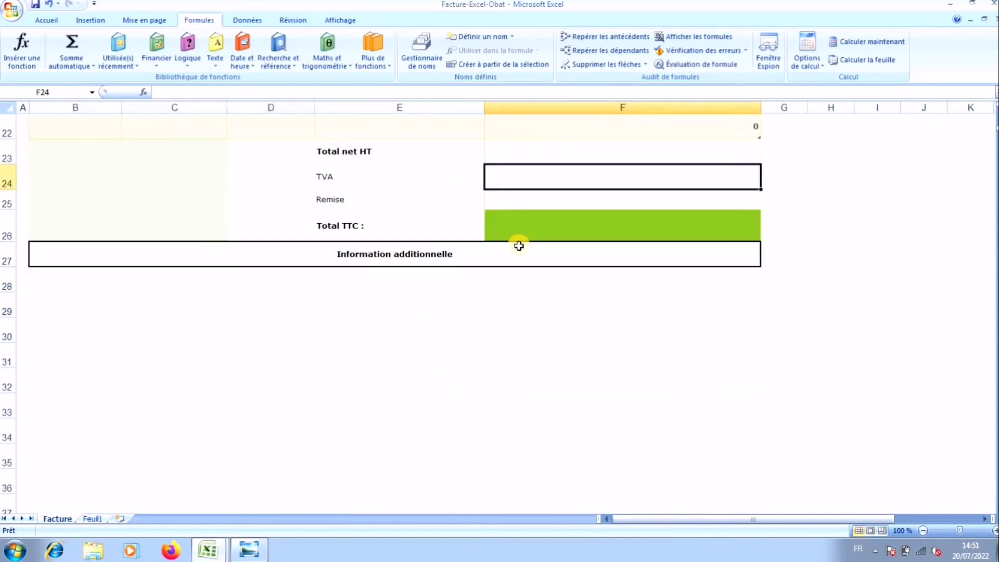
type("20")
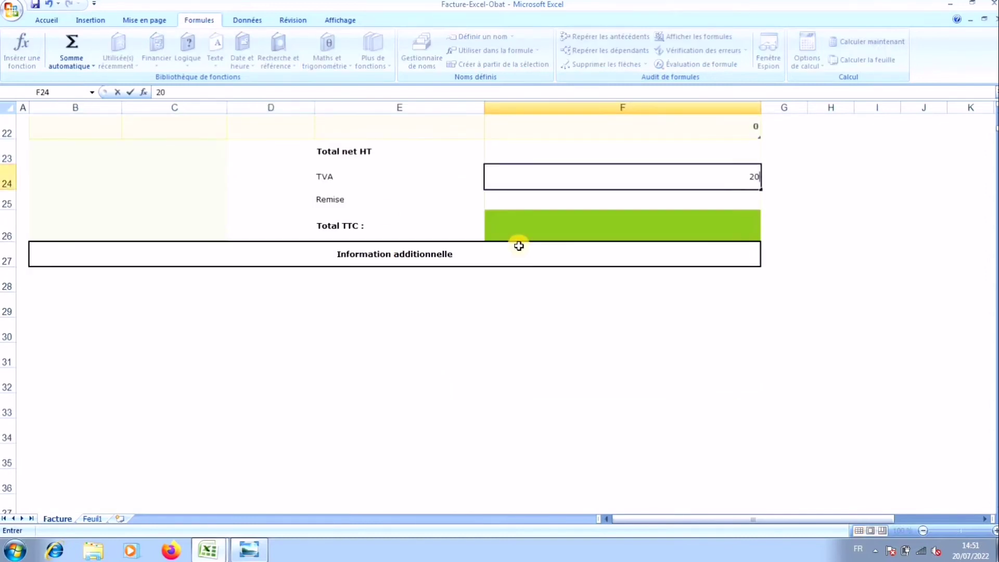
key("Return")
right_click(603, 180)
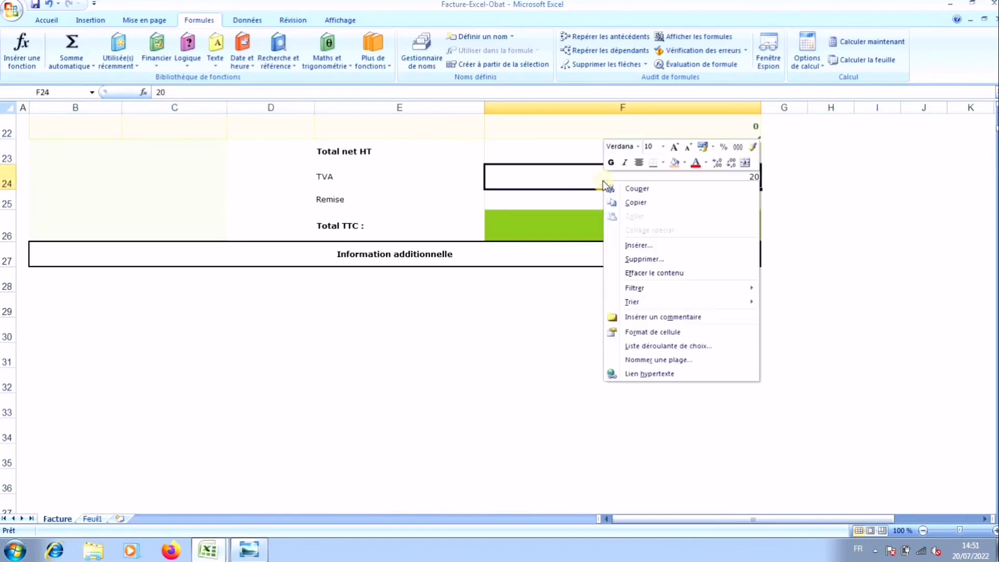
left_click(572, 176)
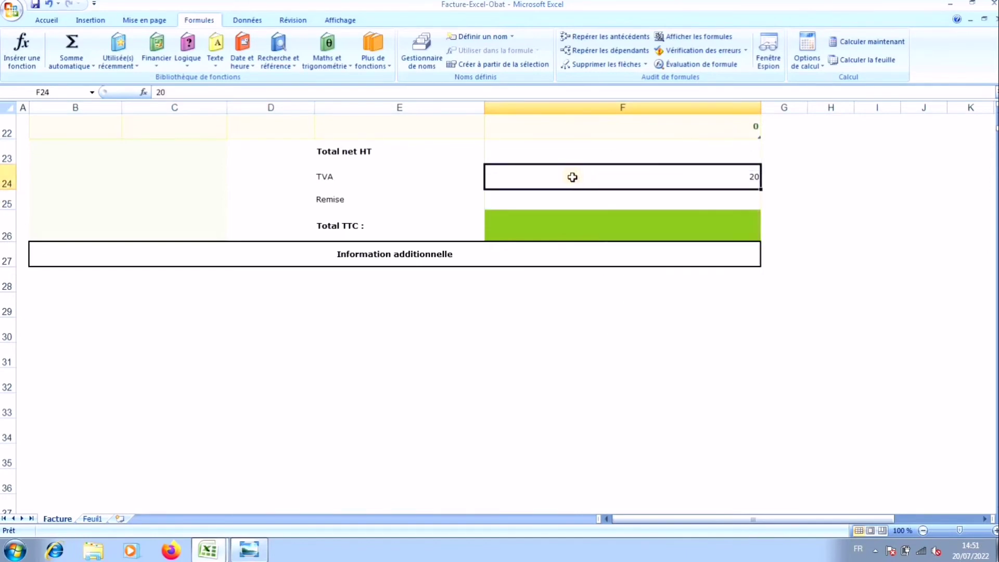
scroll(572, 177, "up", 1)
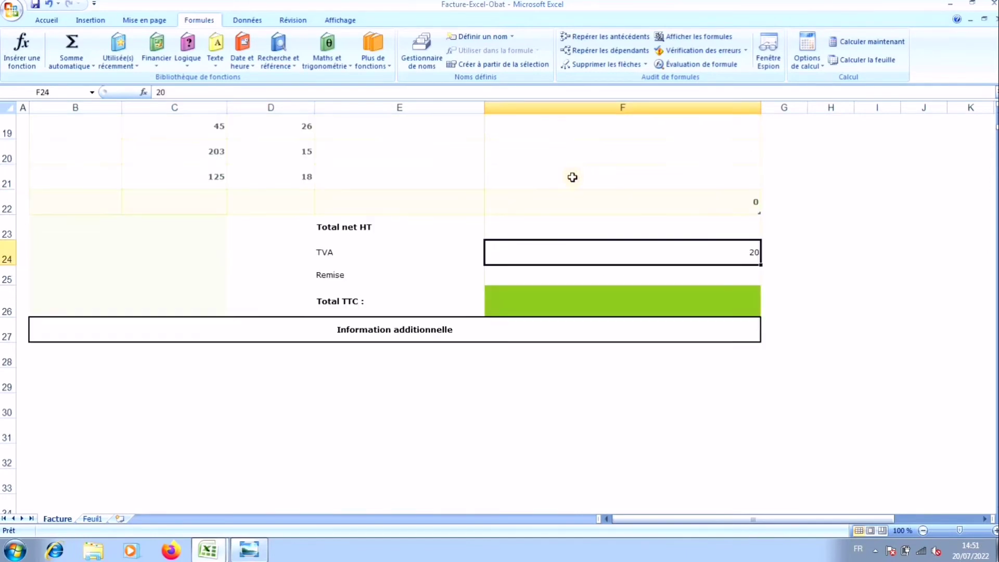
Step: Format F24 as Pourcentage with 0 decimal places, turning it into 2000%
right_click(600, 254)
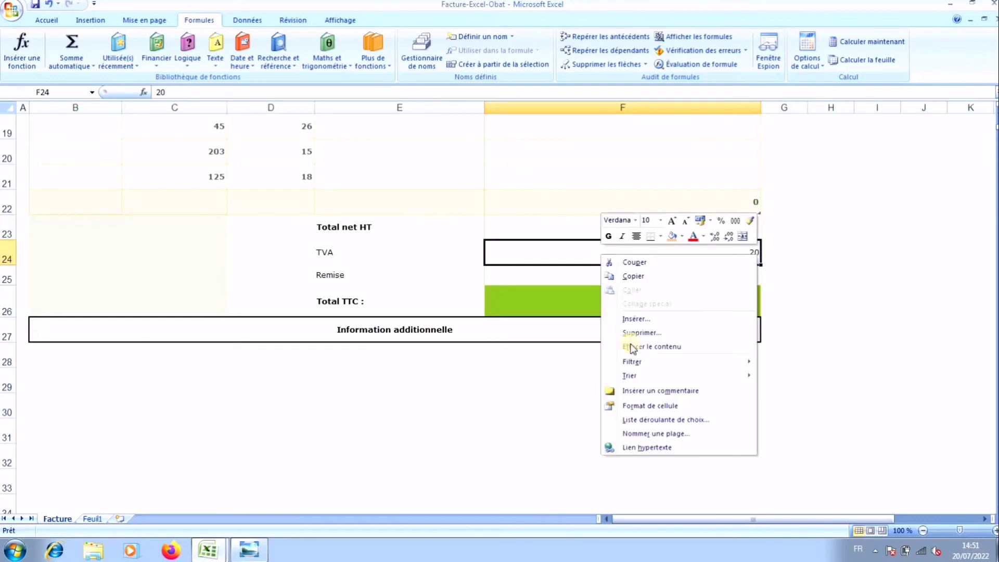
left_click(647, 406)
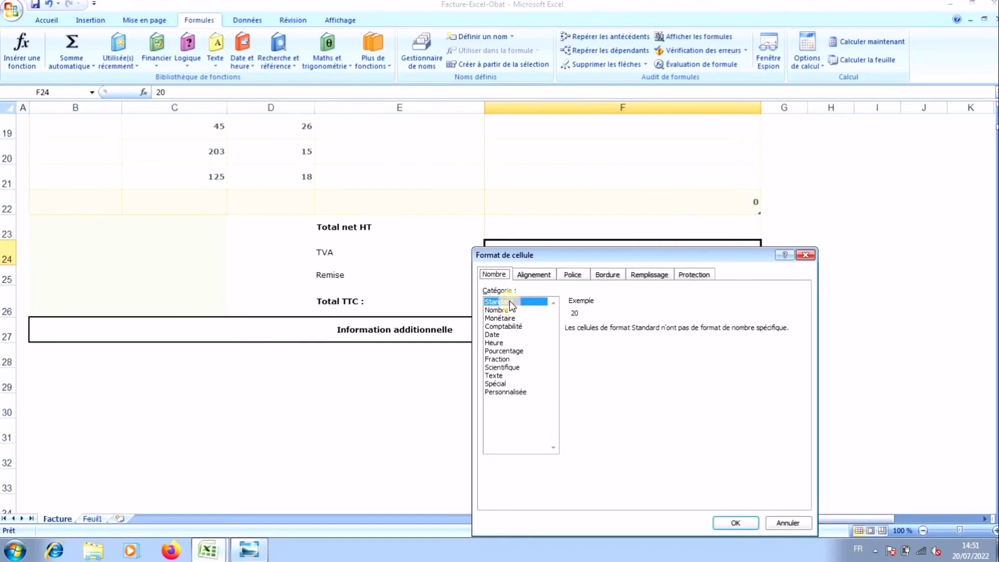
left_click(502, 351)
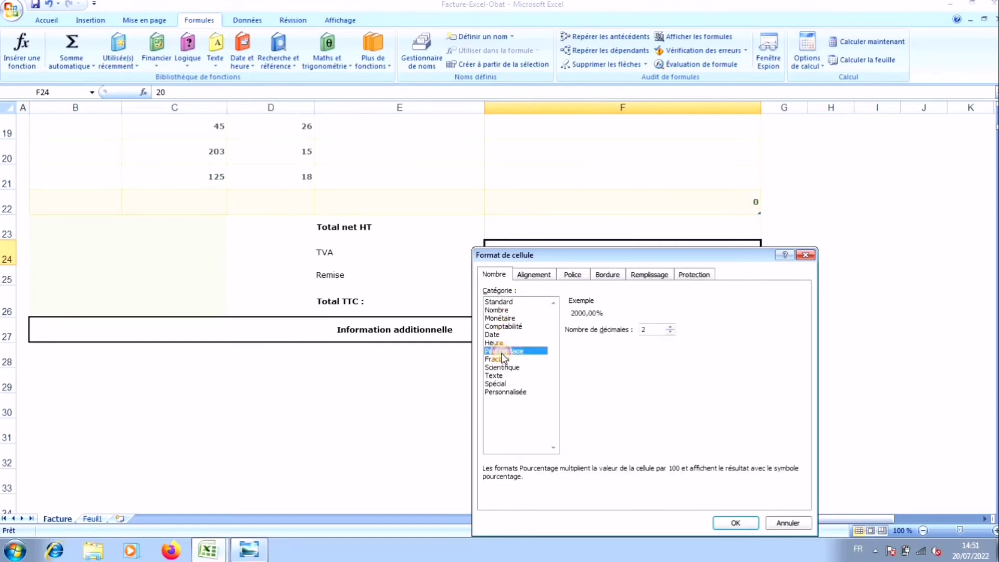
left_click(669, 333)
left_click(670, 334)
left_click(670, 334)
left_click(735, 523)
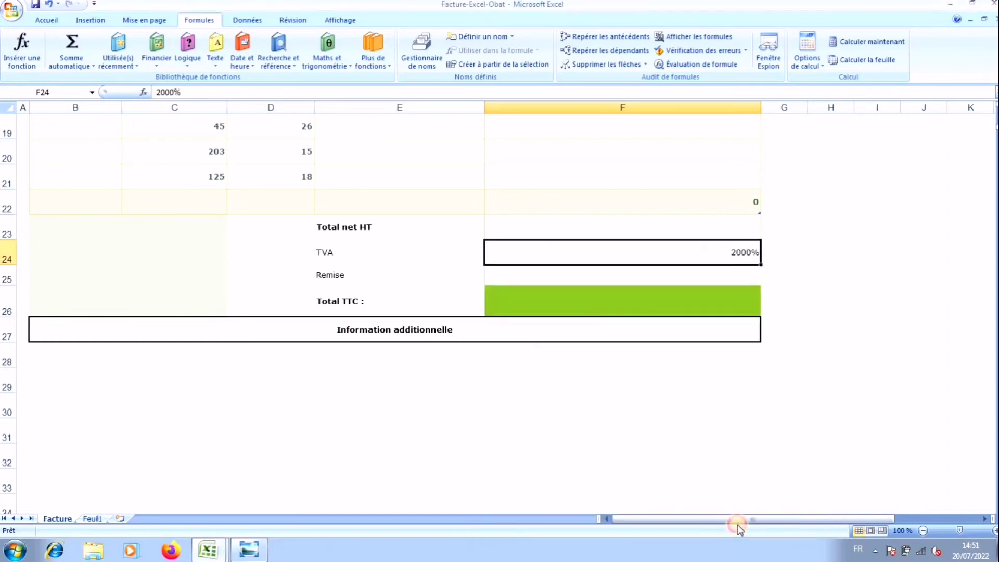
Step: Clear the 2000% from F24 and enter 20% instead
double_click(744, 252)
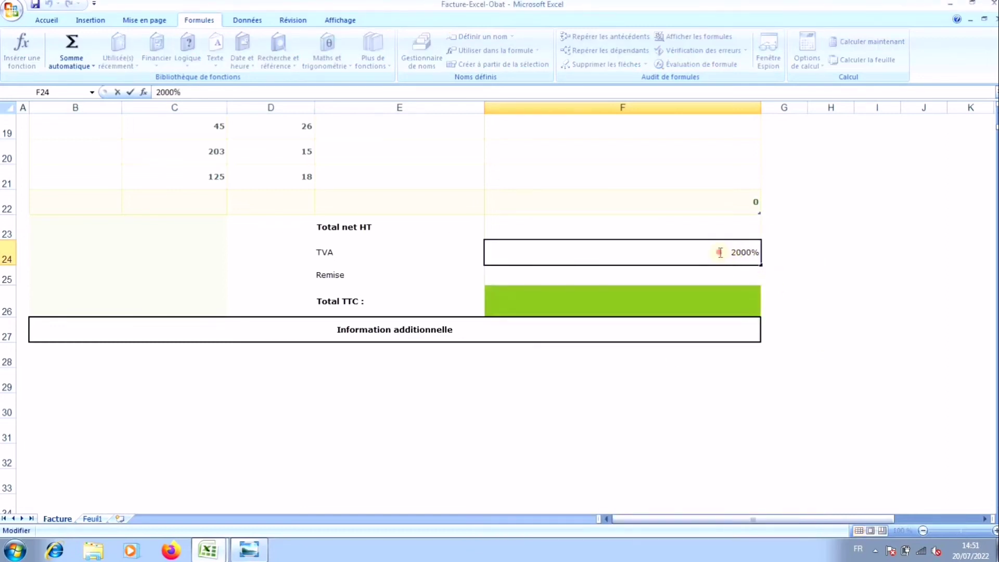
key("Escape")
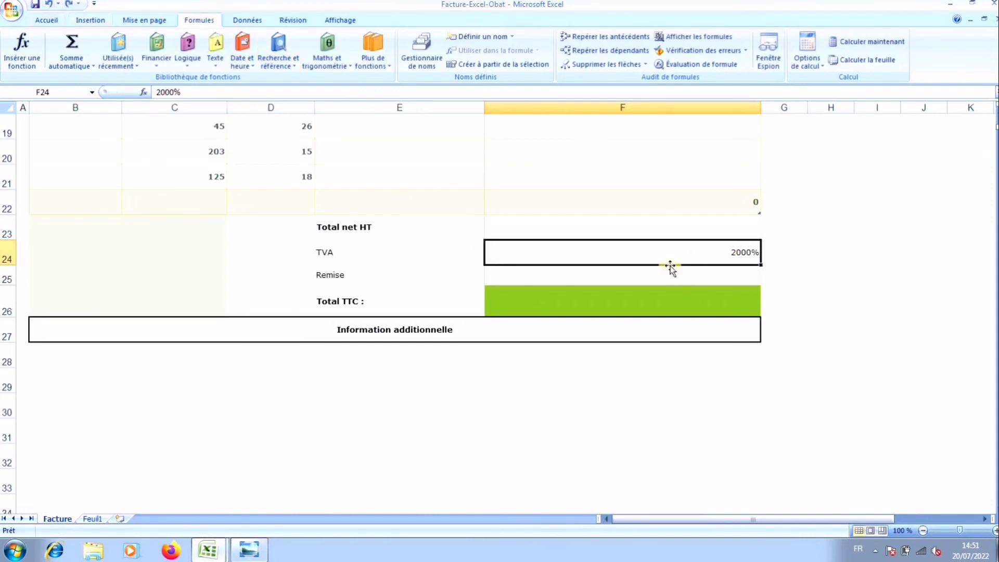
right_click(705, 258)
left_click(677, 252)
key("Delete")
left_click(863, 300)
left_click(682, 262)
type("20%")
key("Return")
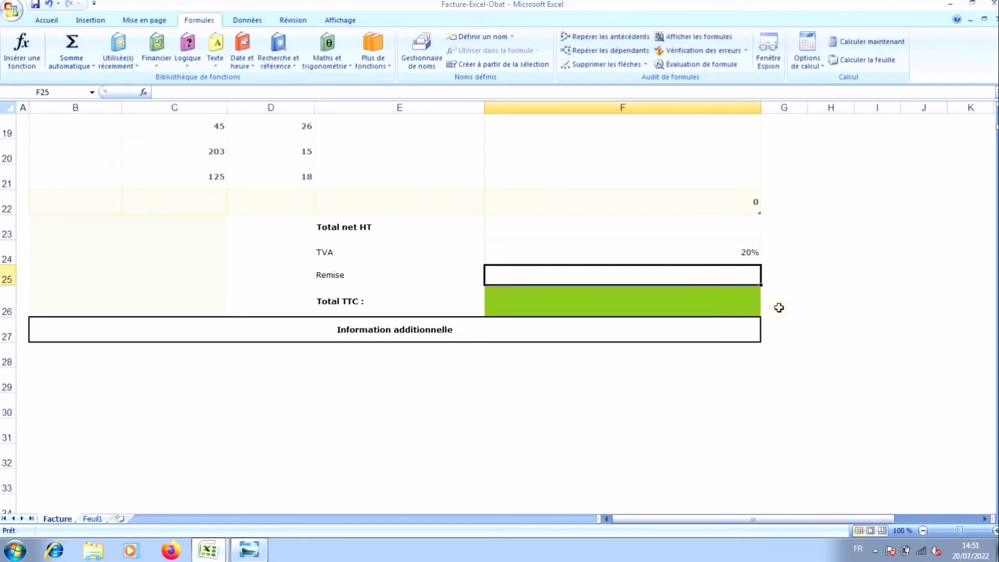
left_click(691, 254)
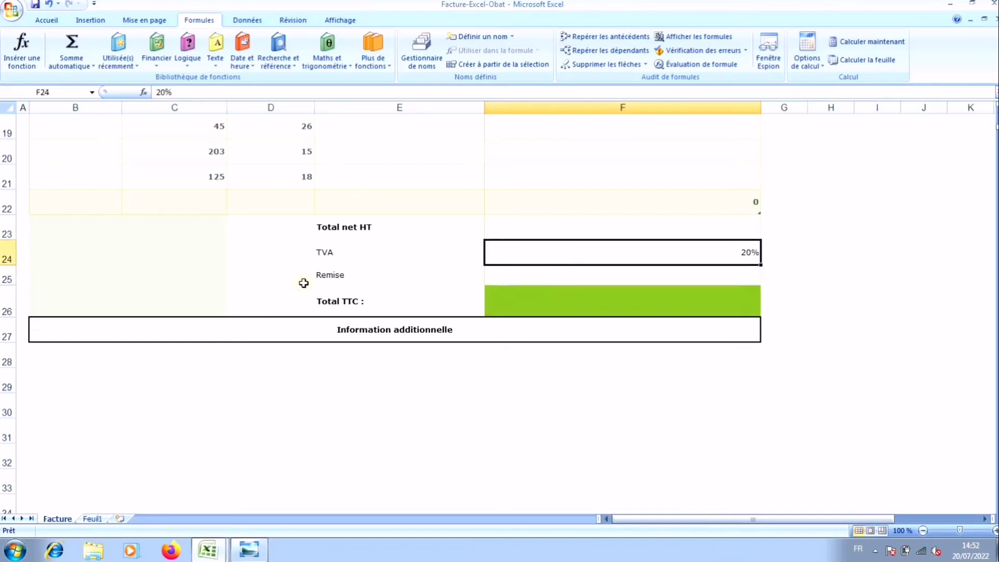
left_click(565, 277)
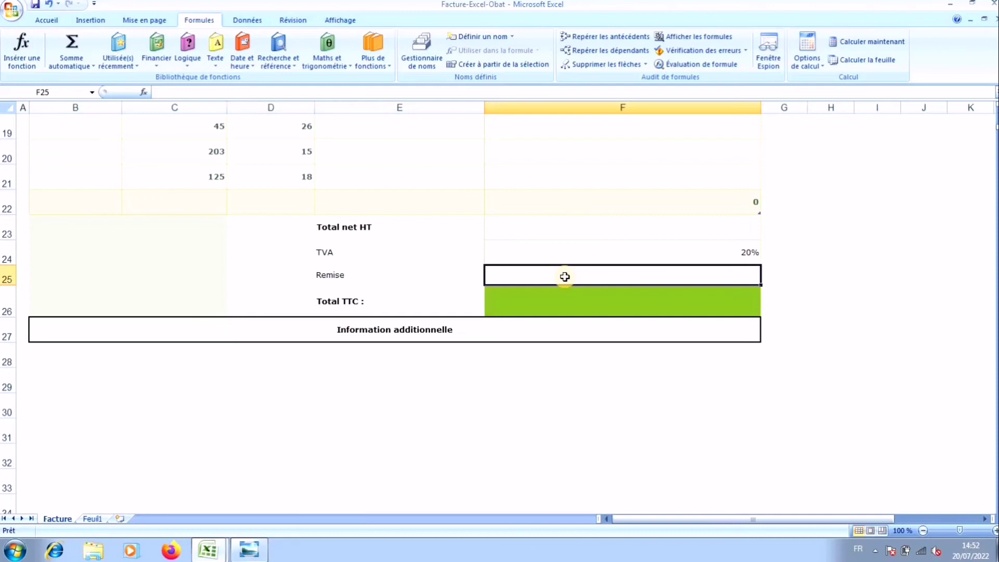
Step: Enter 5 in the Remise cell F25, then clear it again
type("5")
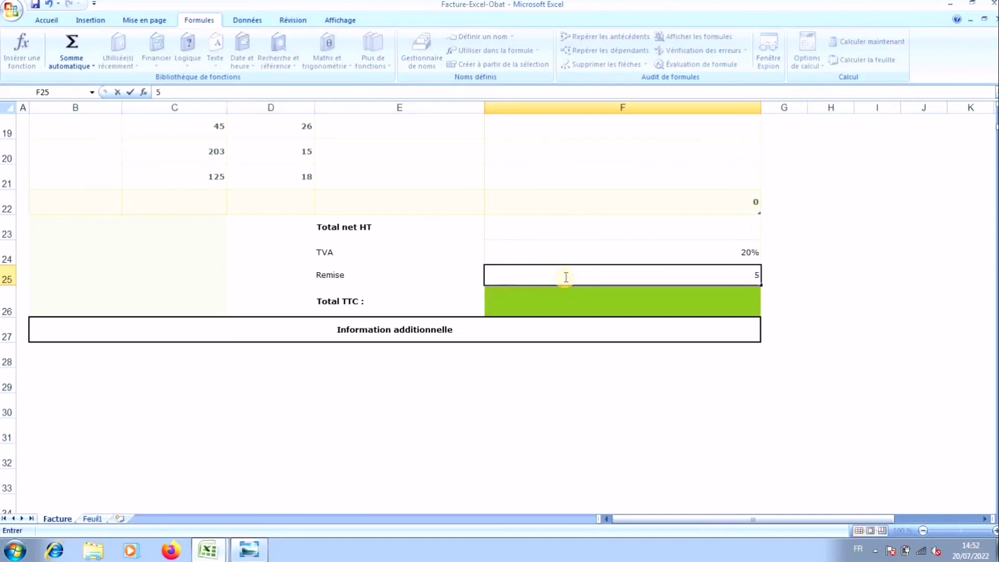
key("Return")
left_click(675, 277)
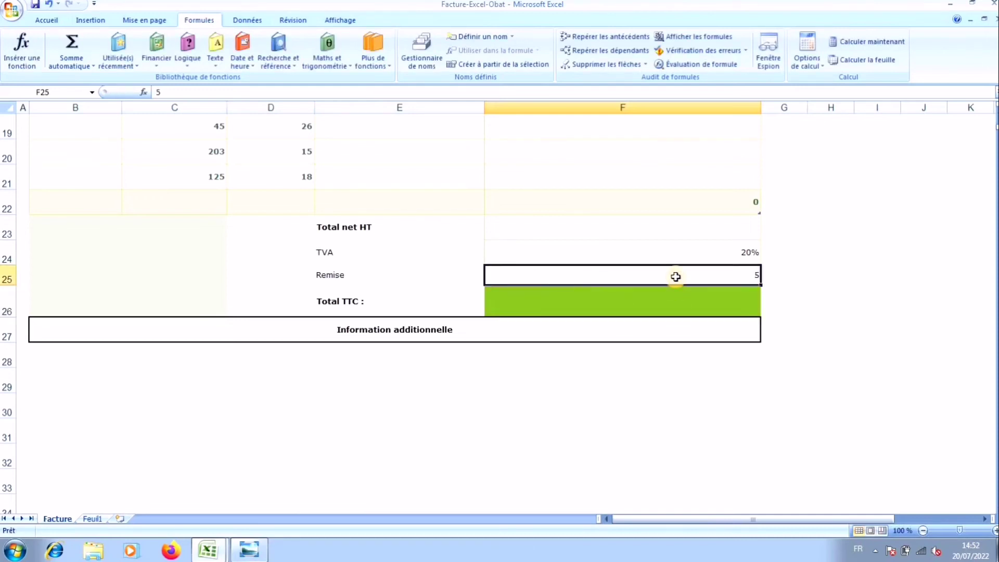
key("BackSpace")
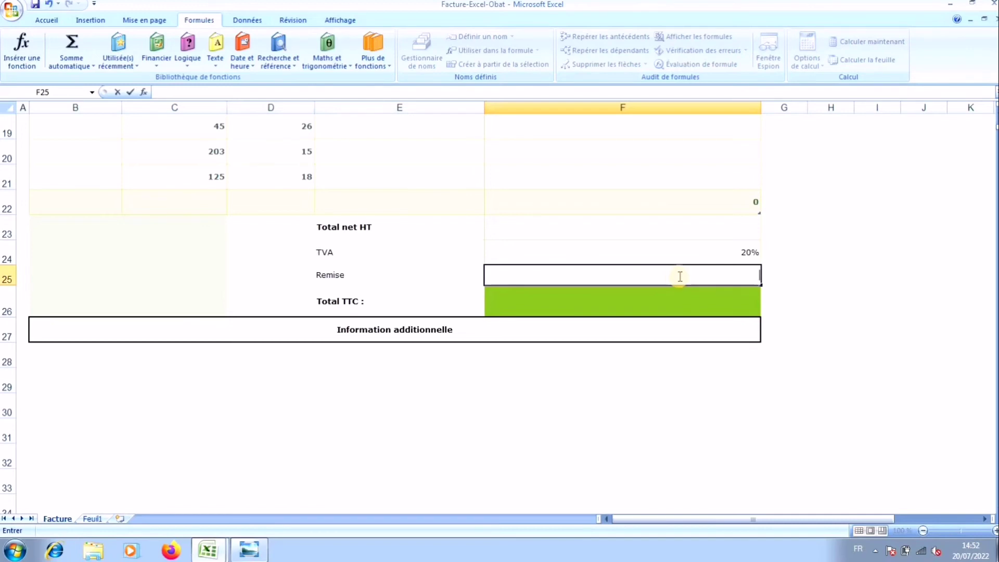
left_click(910, 352)
Step: Format the Remise cell F25 as Pourcentage through Format de cellule
left_click(736, 271)
right_click(735, 272)
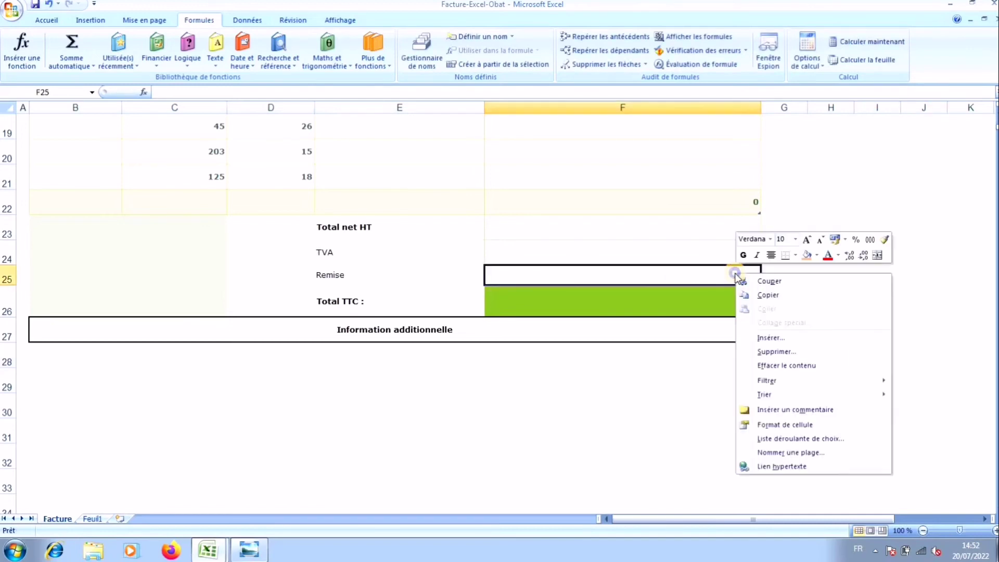
left_click(777, 424)
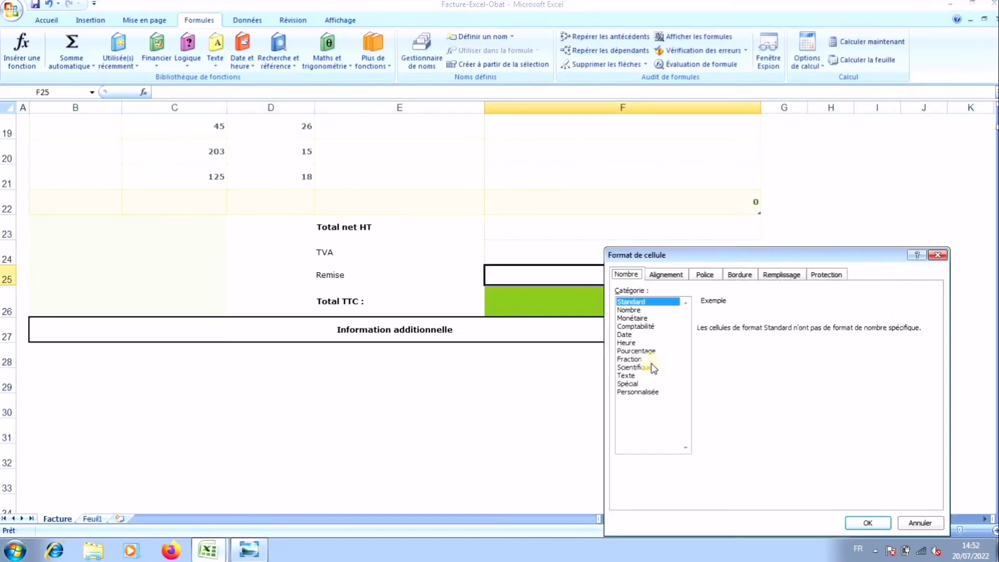
left_click(636, 351)
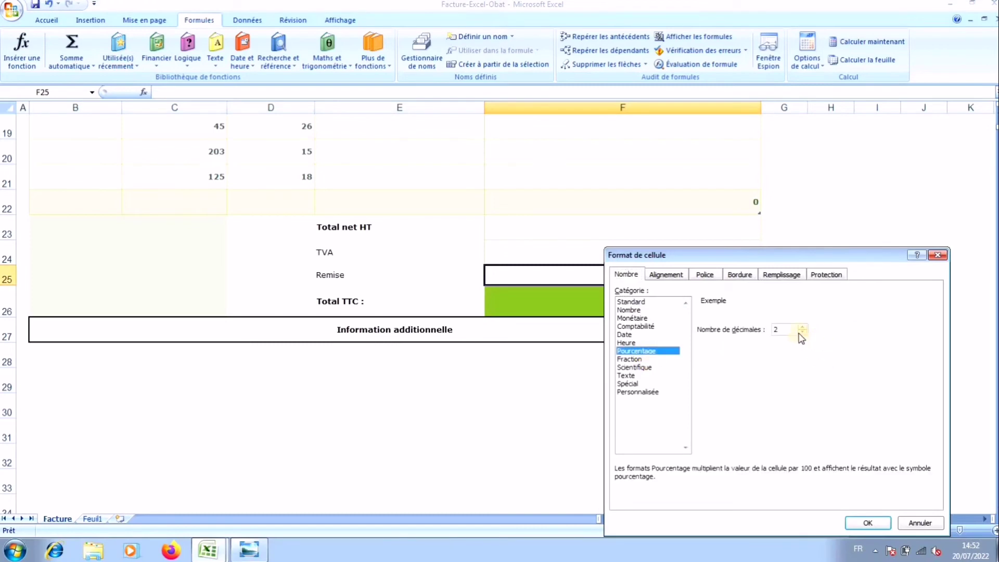
left_click(865, 523)
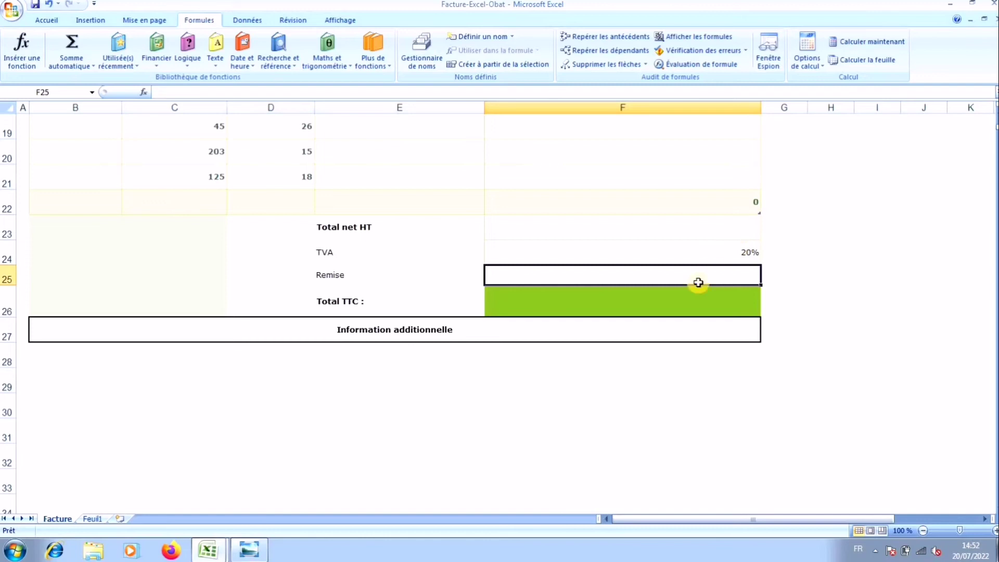
Step: Enter 20 in Total net HT F23, then undo it
left_click(723, 229)
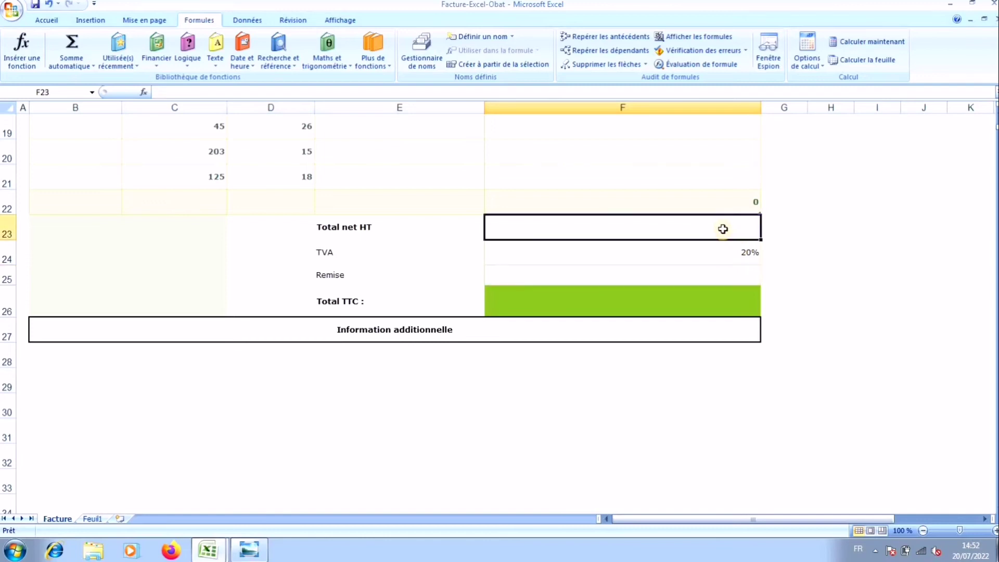
type("20")
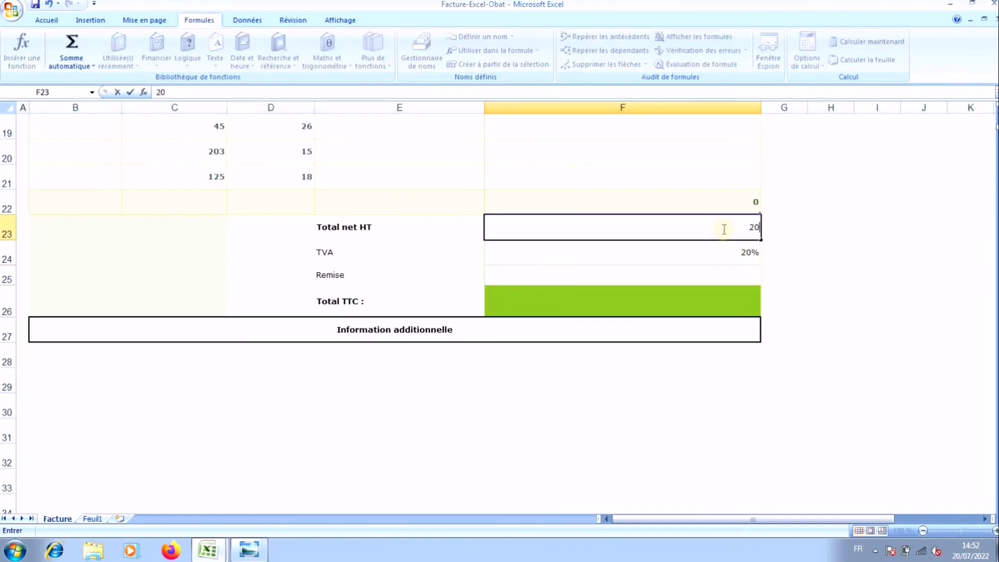
key("Return")
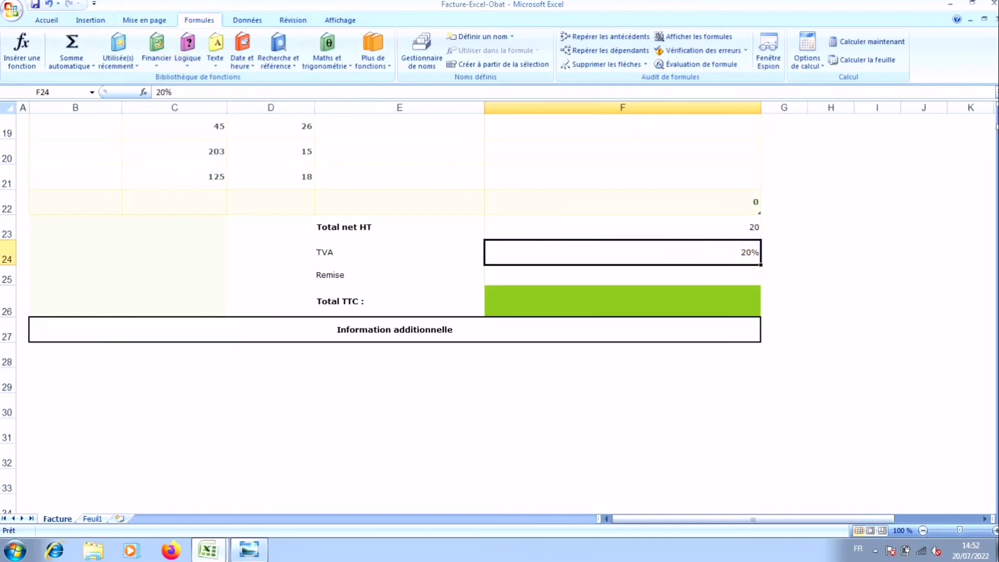
left_click(49, 4)
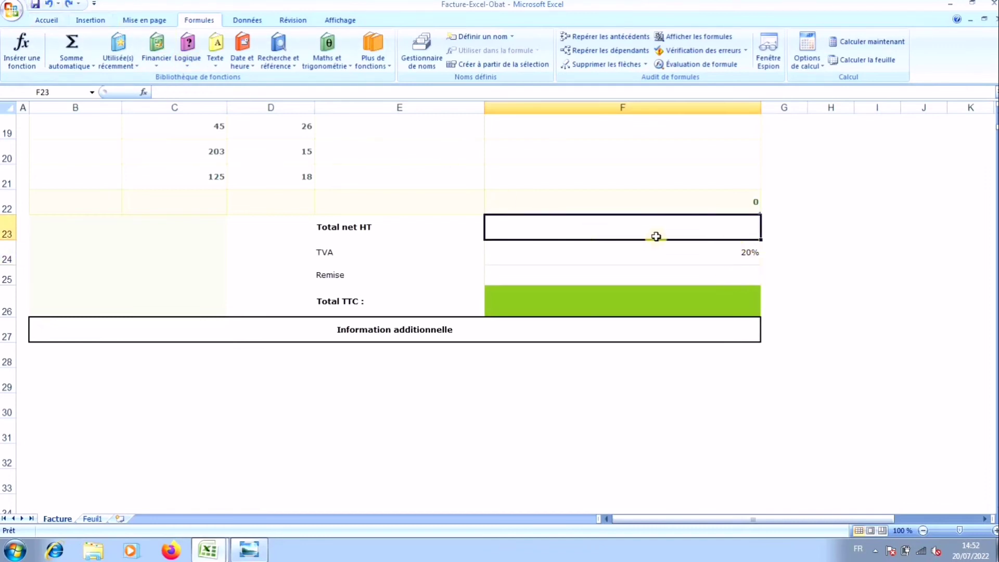
Step: Enter 5% as the Remise discount in F25
left_click(702, 273)
type("5%")
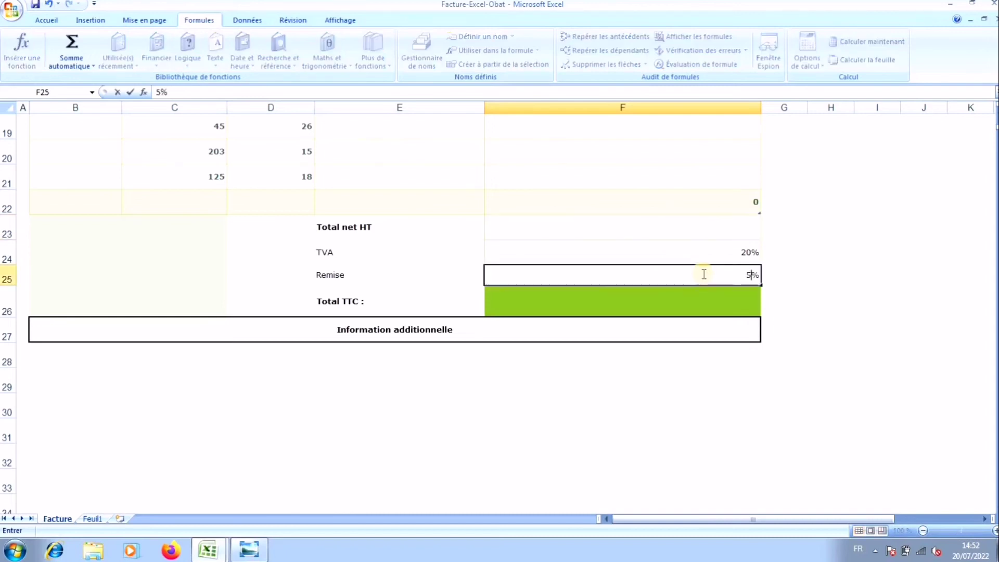
key("Return")
left_click(822, 312)
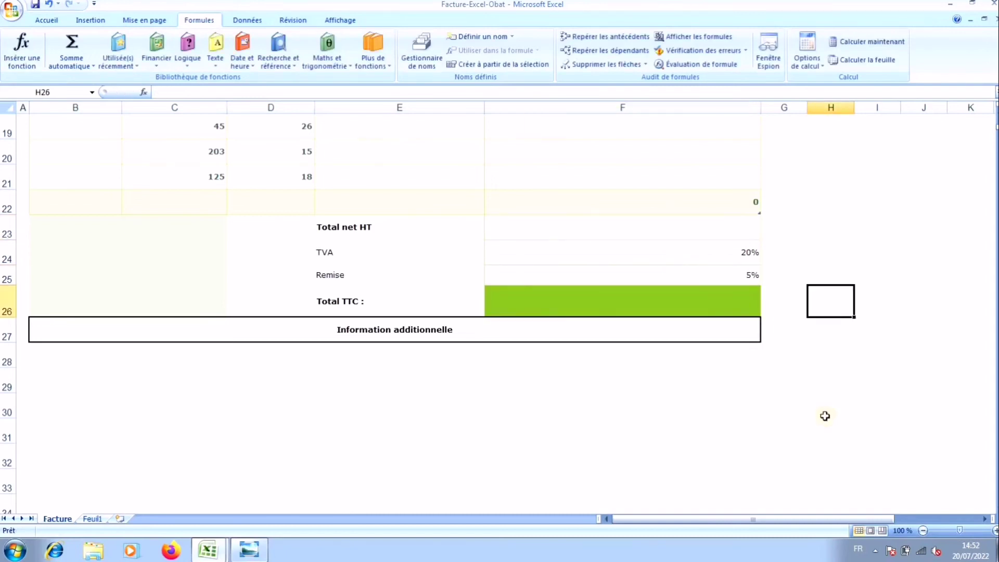
scroll(825, 416, "up", 5)
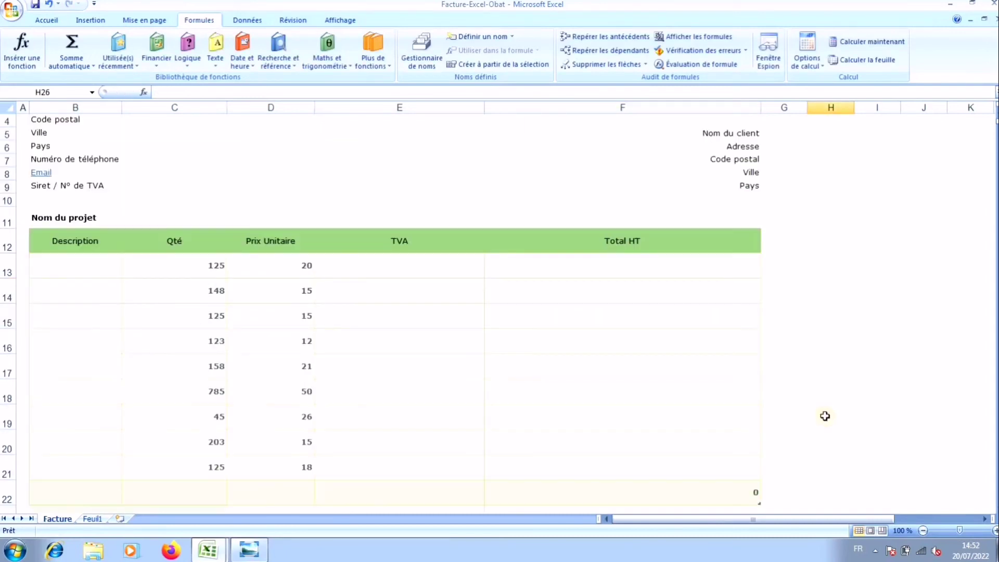
Step: Enter =C13*D13 in F13 so the first Total HT shows 2500
left_click(613, 272)
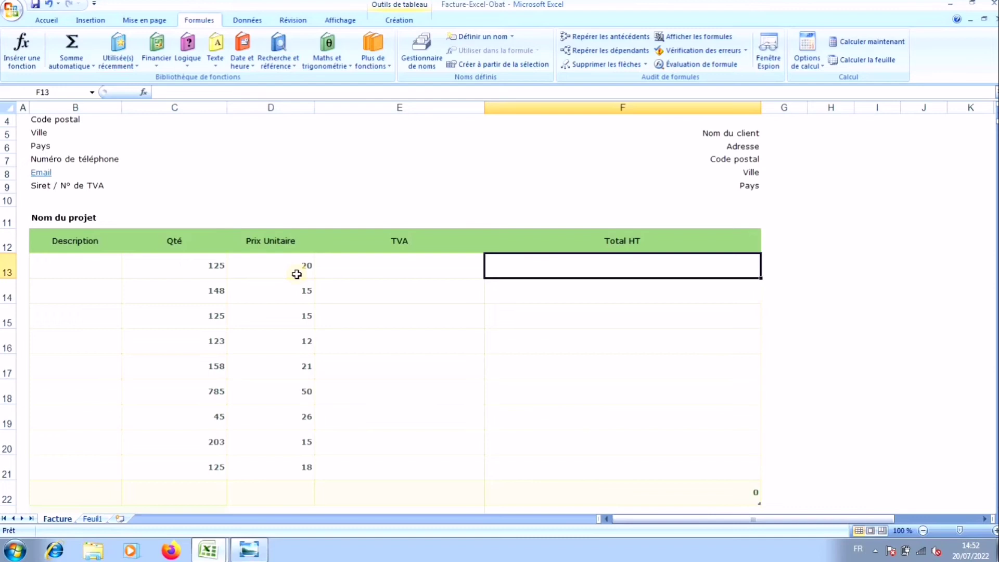
left_click(536, 268)
type("=")
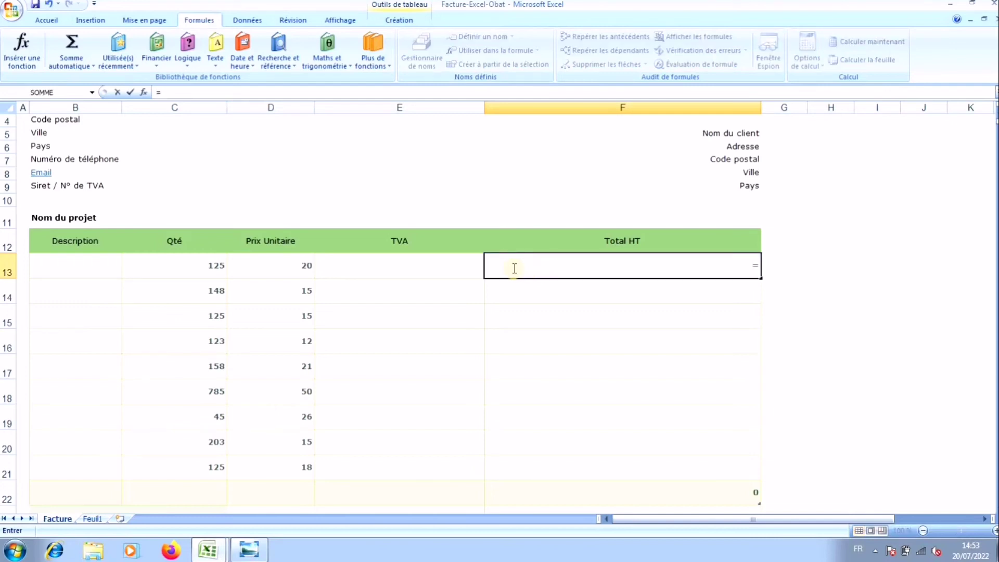
left_click(219, 269)
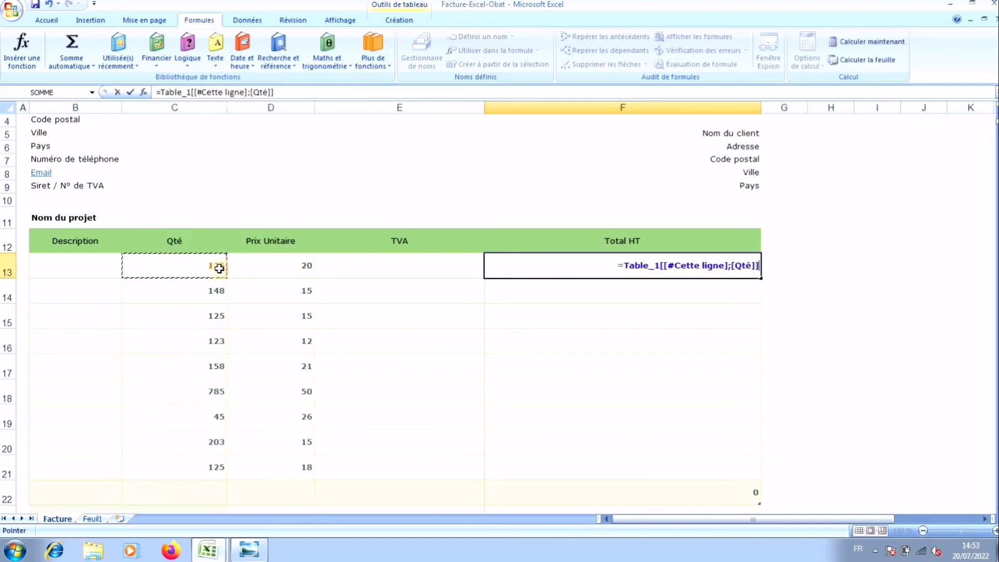
type("*")
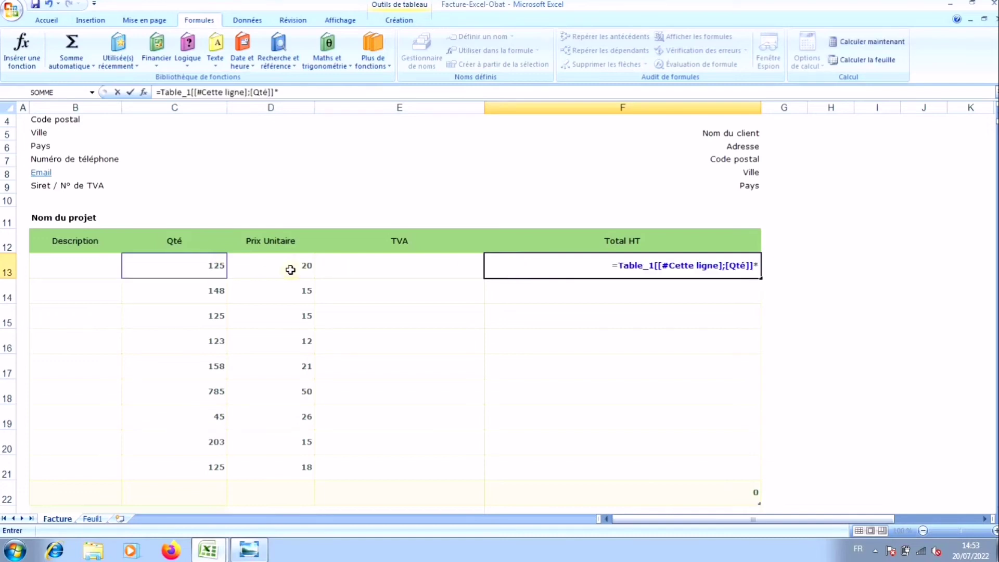
left_click(291, 270)
key("Return")
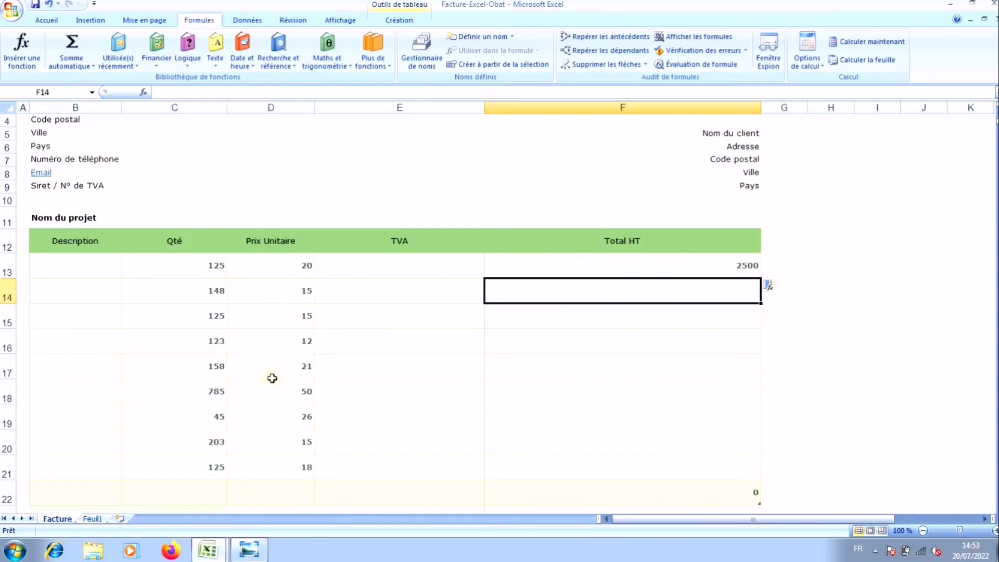
Step: Fill the F13 formula down to F21, ending at 2250
left_click(659, 264)
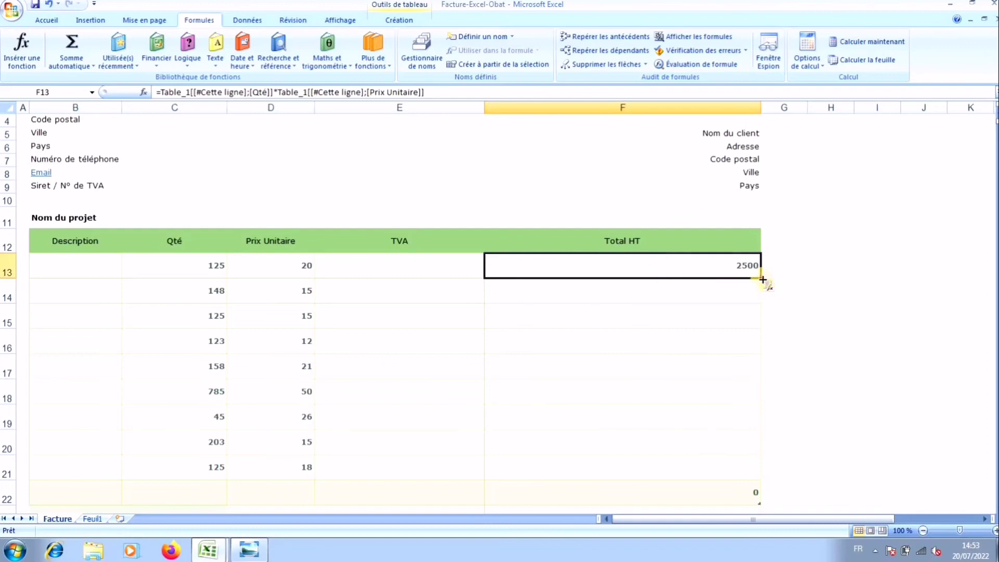
left_click_drag(762, 280, 759, 479)
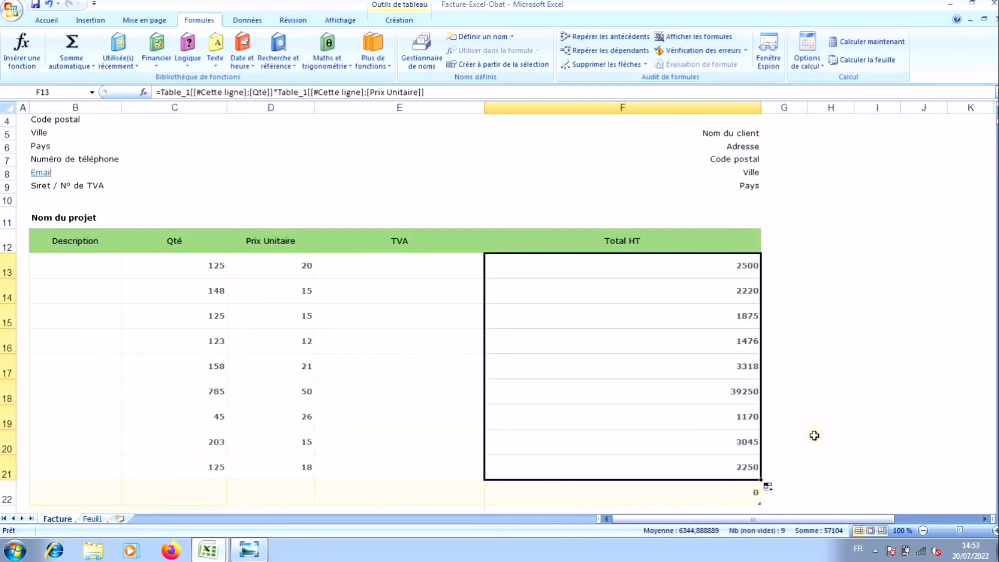
scroll(814, 435, "down", 2)
scroll(814, 435, "up", 1)
scroll(814, 435, "up", 1)
scroll(814, 435, "down", 3)
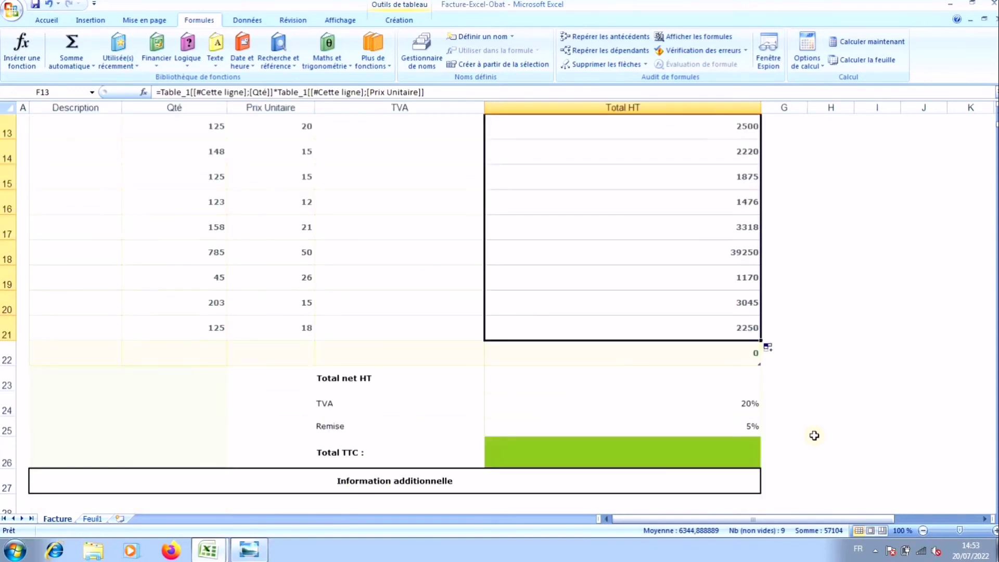
Step: Apply Somme automatique in F23 to get SOUS.TOTAL of Table_1[Total HT], showing 57104
left_click(698, 371)
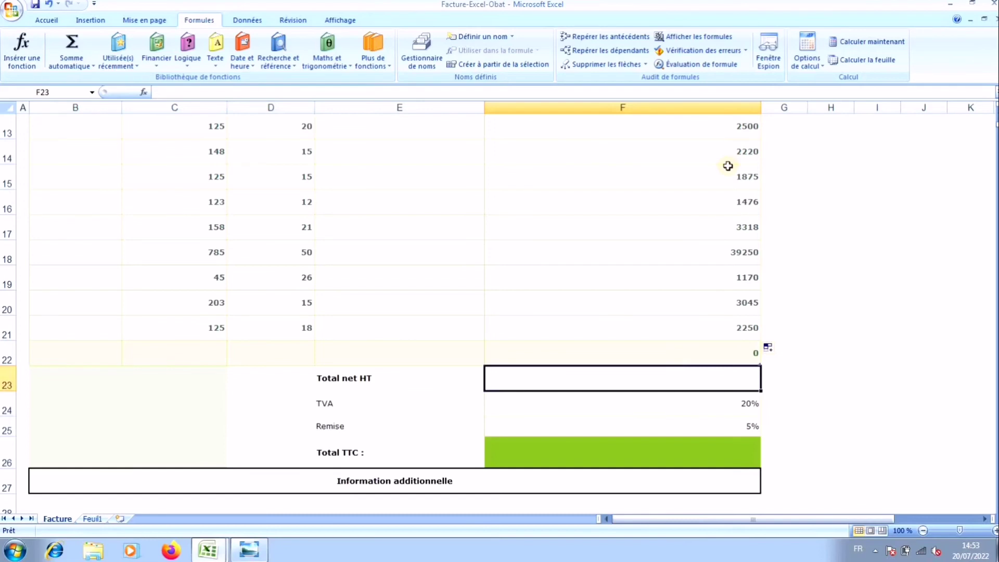
left_click(57, 58)
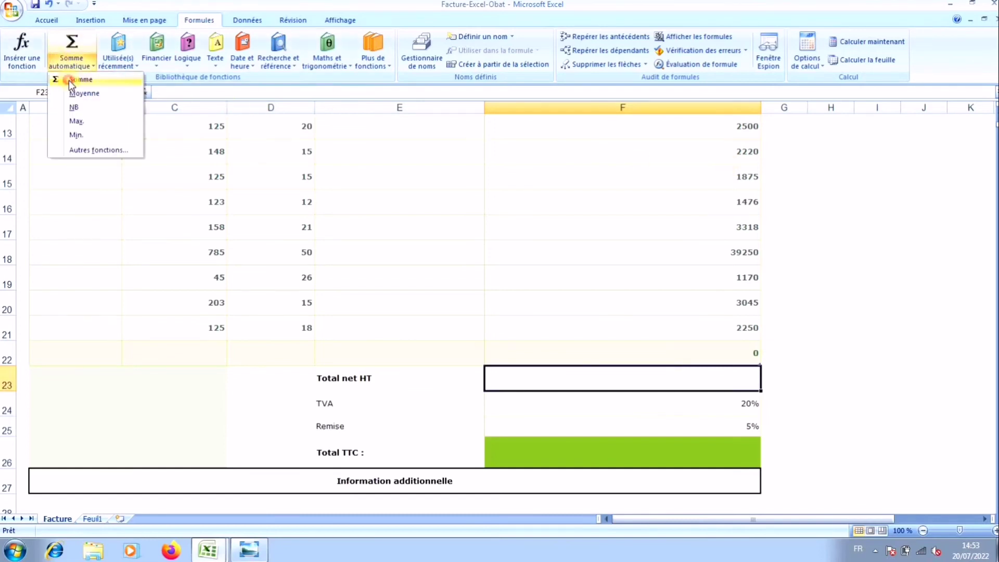
left_click(68, 80)
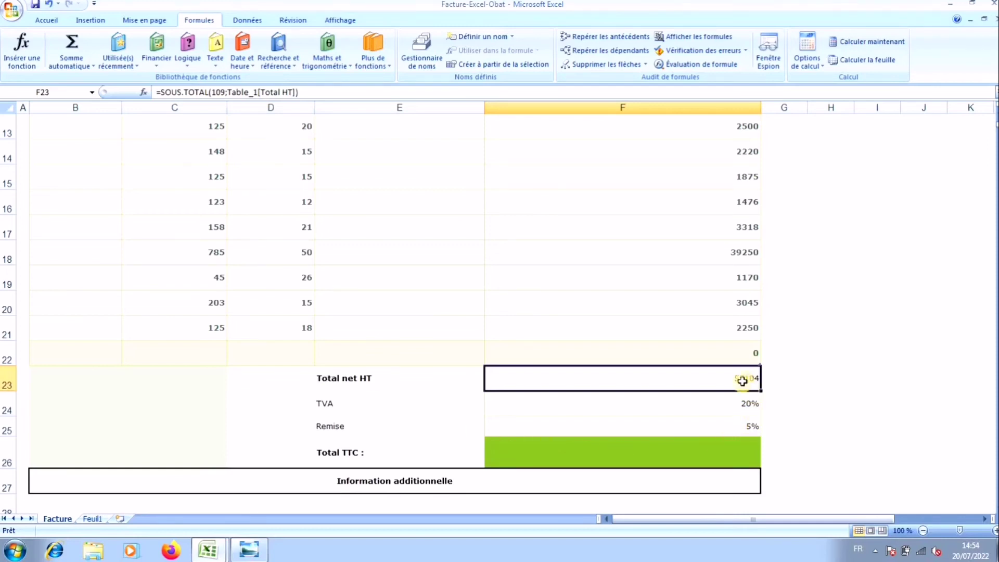
left_click(800, 224)
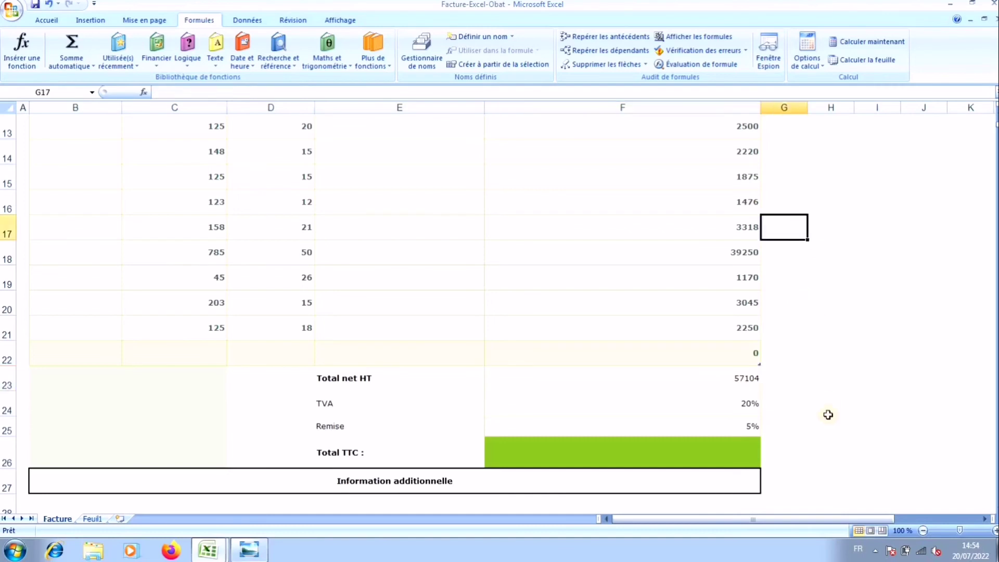
Step: Enter =th+th*20/100-th*5/100 in G17, filling column G with #NOM? results
type("=")
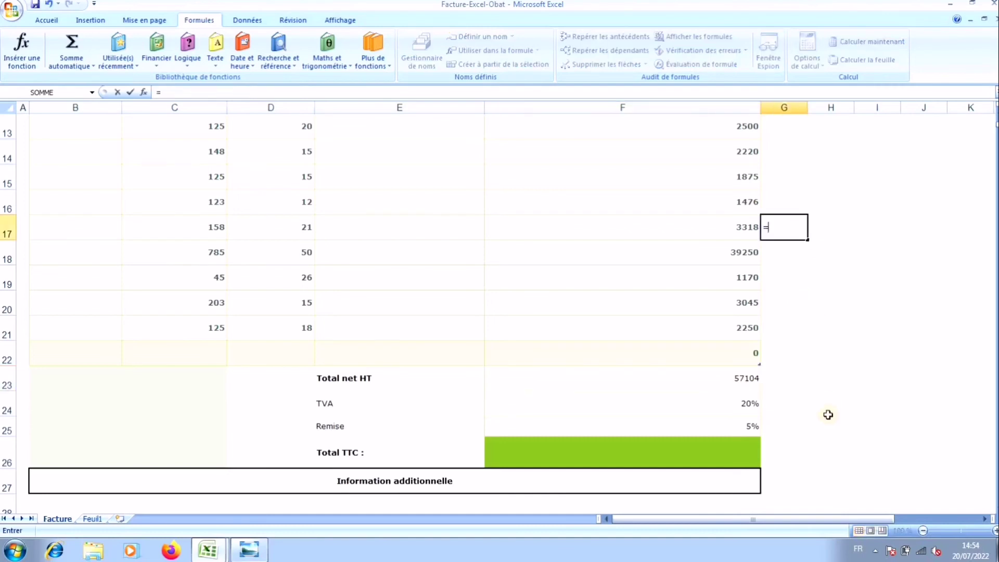
type("t")
type("h")
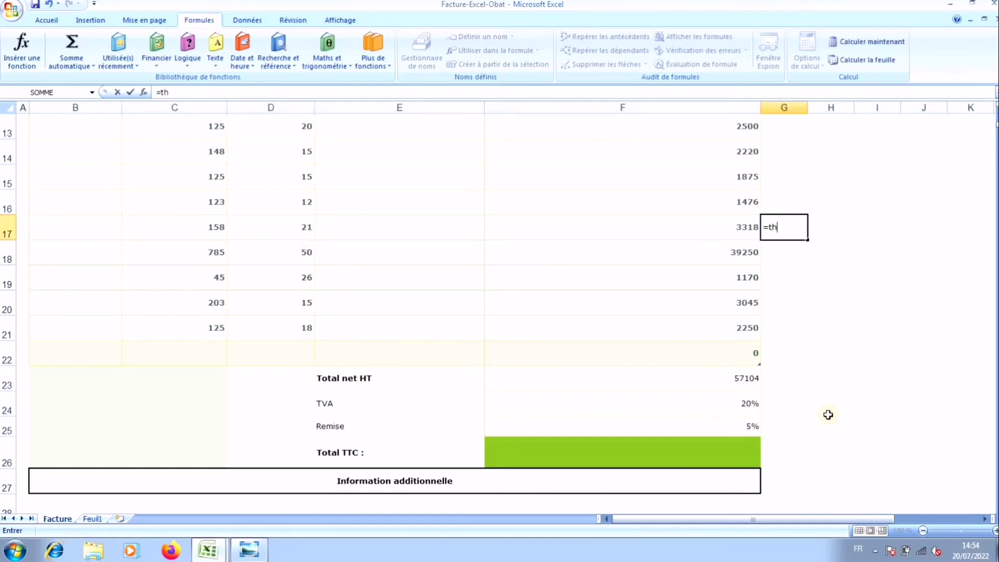
type("+")
type("th")
type("*2")
type("0")
type("/")
type("100")
type("+")
key("BackSpace")
type("-")
type("th")
type("*")
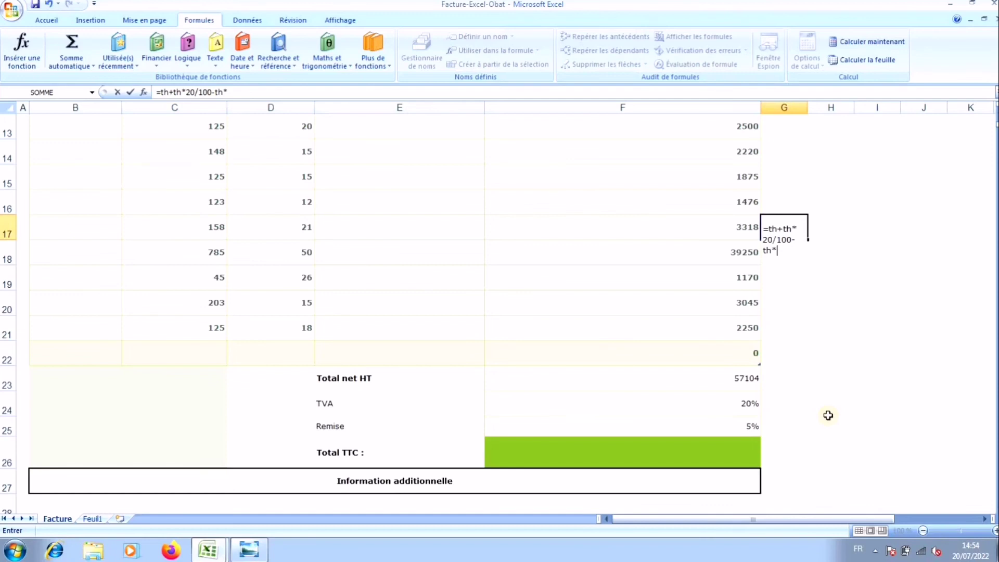
type("51")
type("00")
key("BackSpace")
key("BackSpace")
key("BackSpace")
type("/100")
left_click(822, 167)
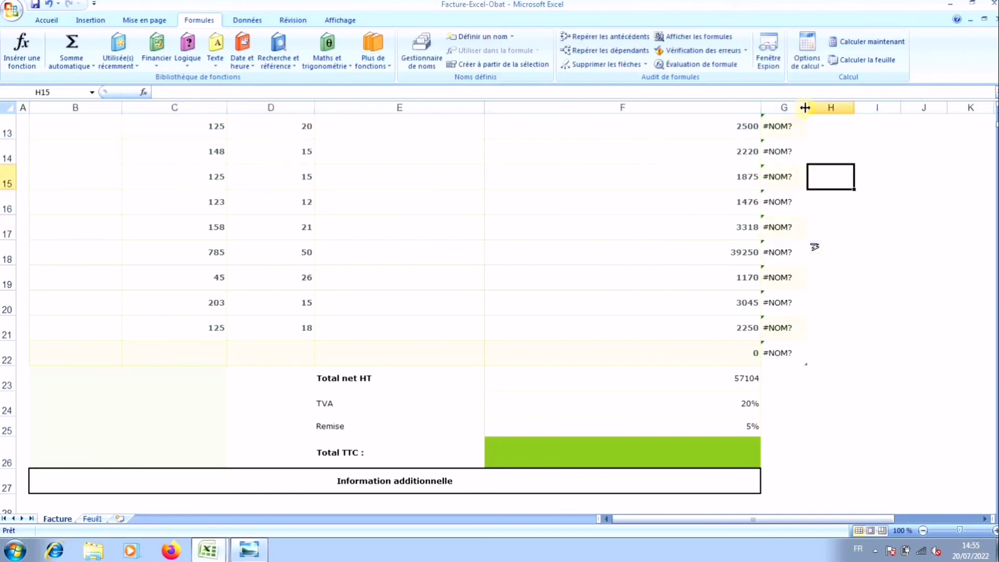
Step: Widen column G, undo the widening and the fill, then re-edit and confirm the G17 formula
left_click_drag(807, 107, 924, 129)
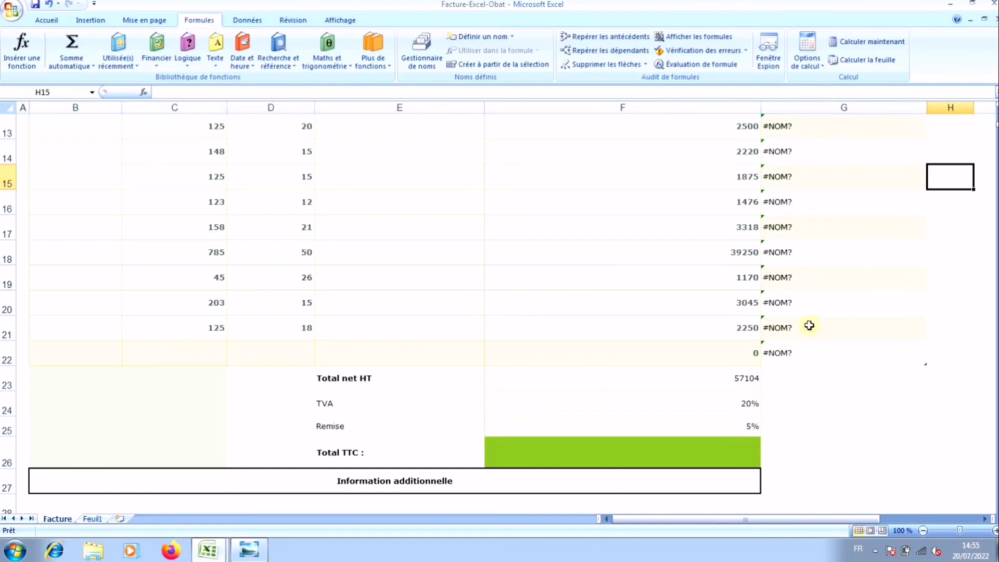
left_click(49, 4)
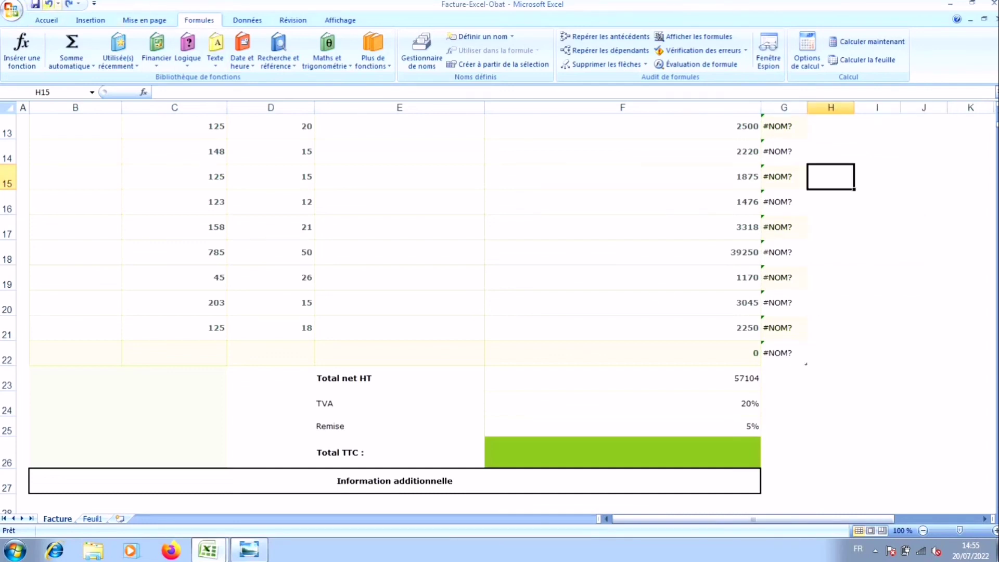
left_click(49, 4)
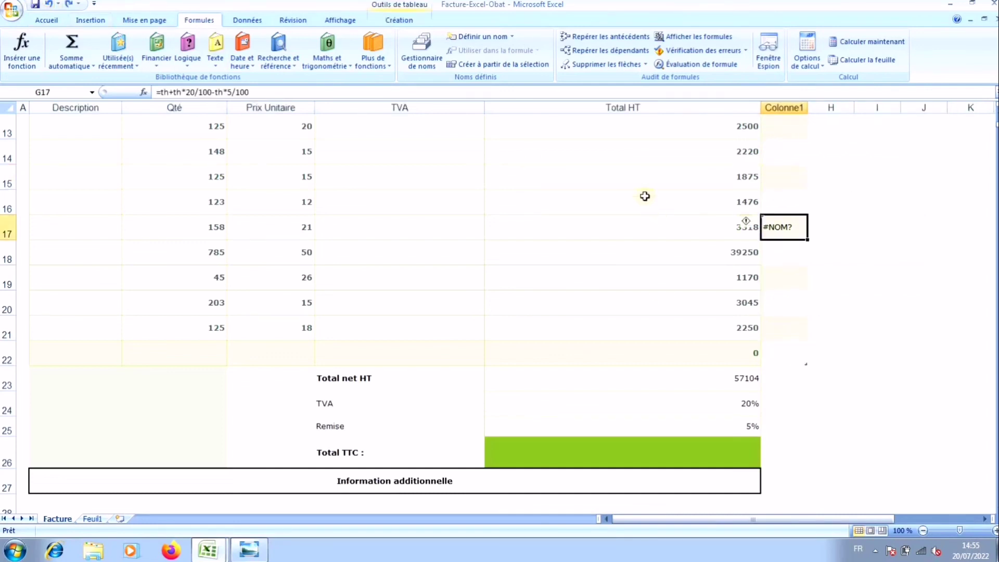
left_click(265, 92)
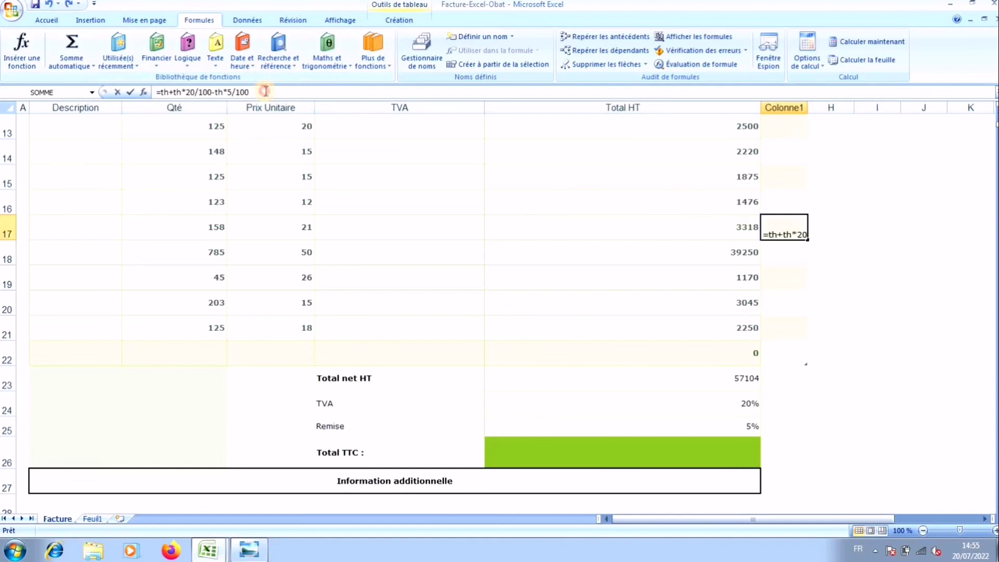
left_click_drag(265, 92, 155, 93)
left_click(274, 91)
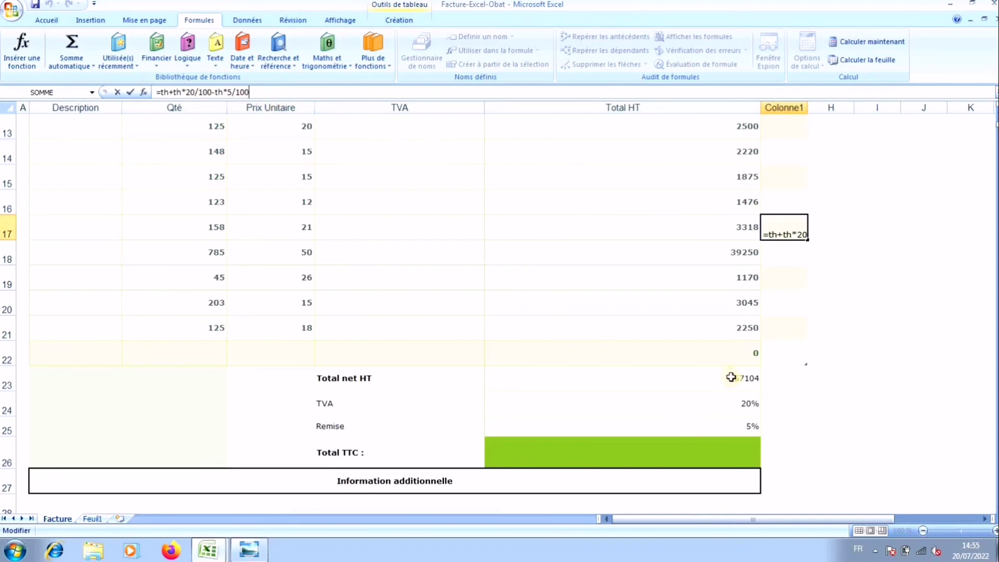
left_click(597, 452)
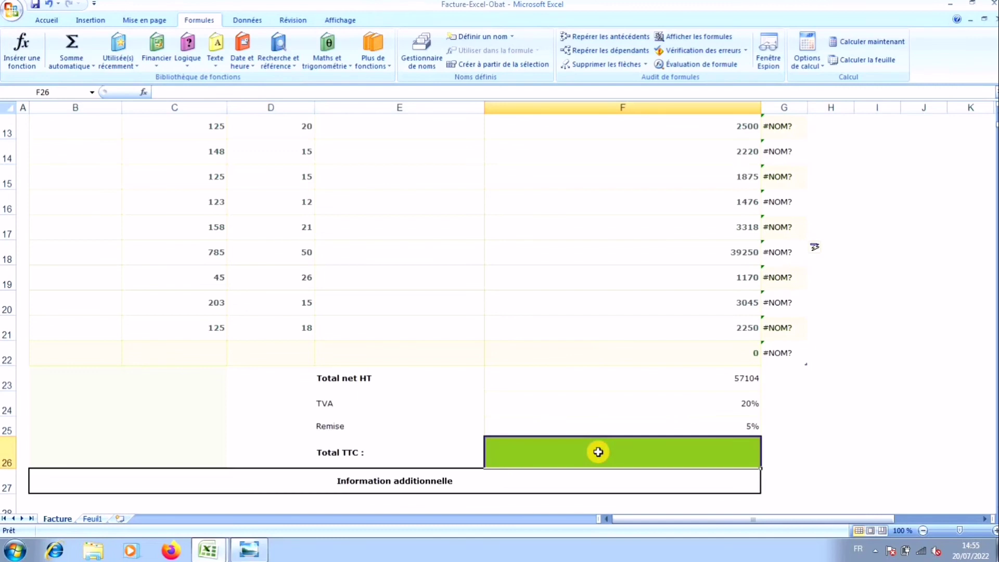
Step: Start a Total TTC formula in F26 from Total net HT, TVA and Remise, then erase its end
type("=")
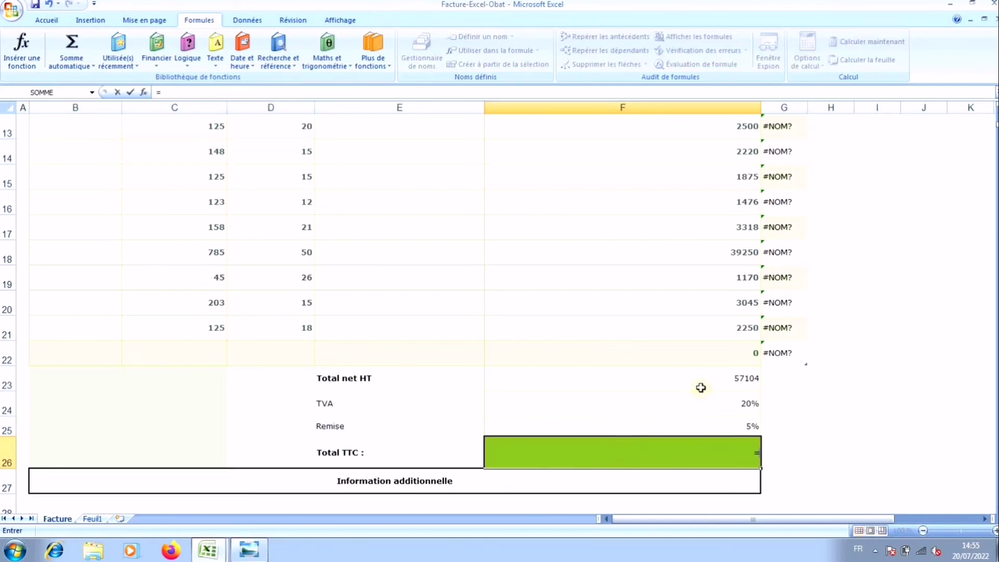
left_click(701, 380)
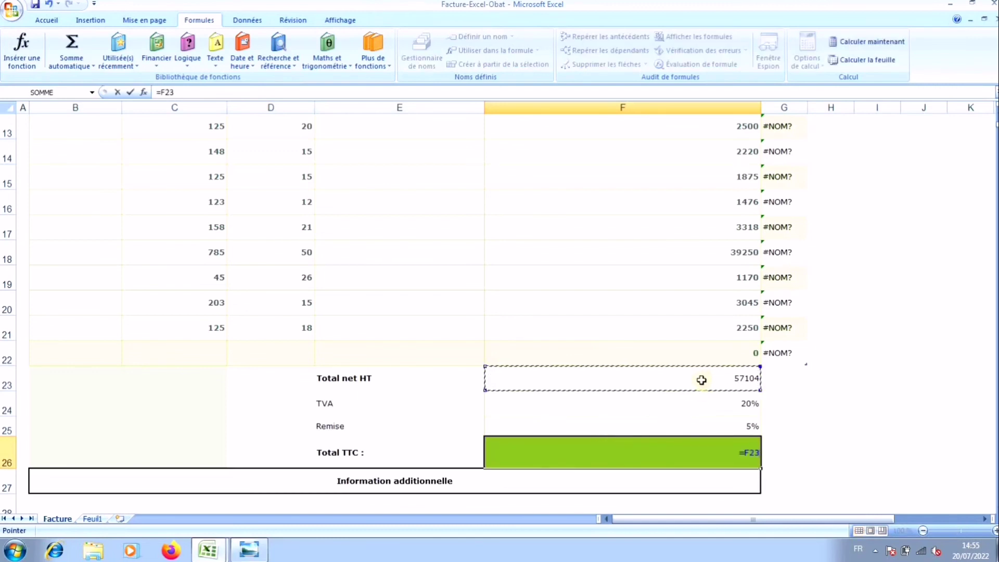
type("+")
left_click(701, 380)
type("*")
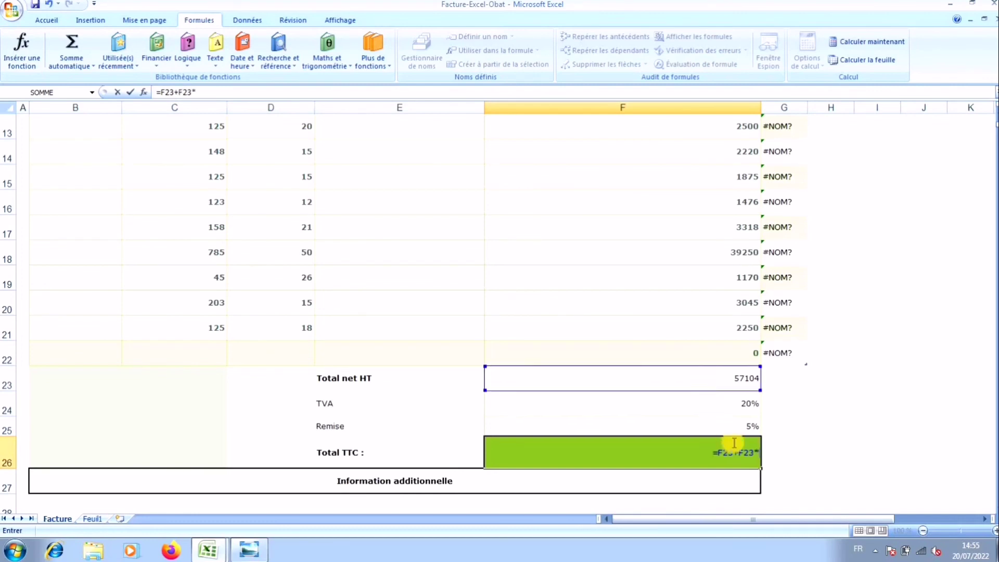
left_click(737, 407)
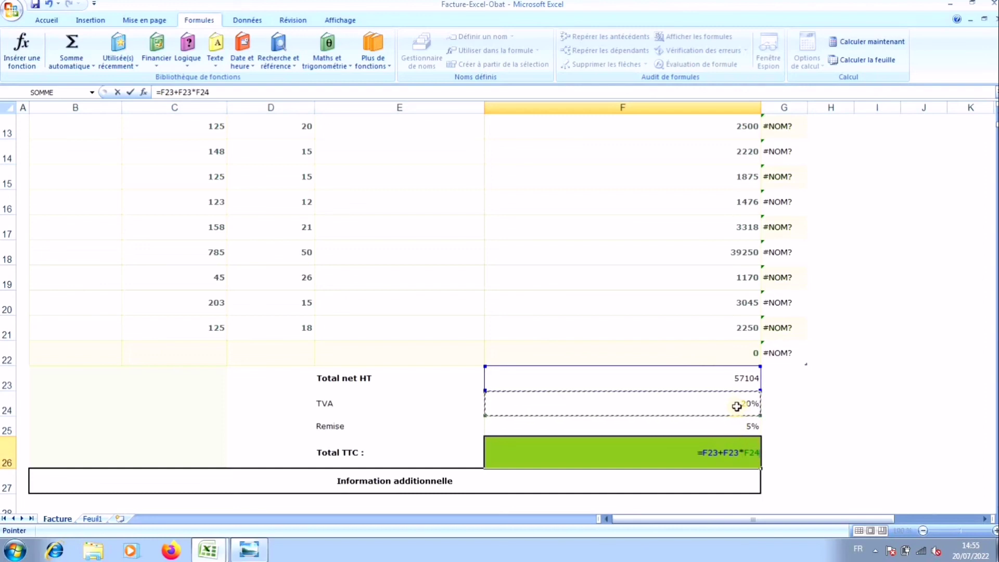
type("-")
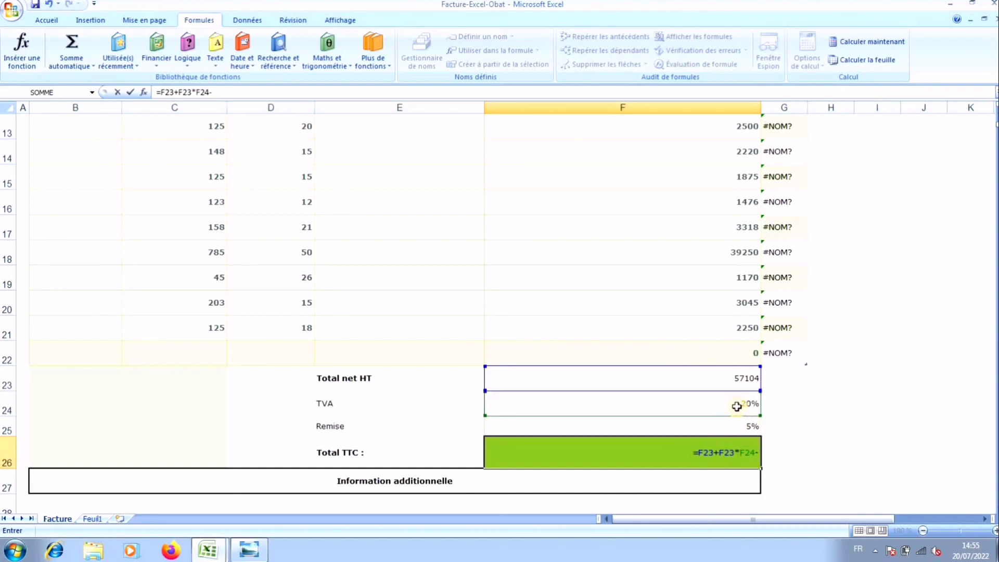
left_click(719, 425)
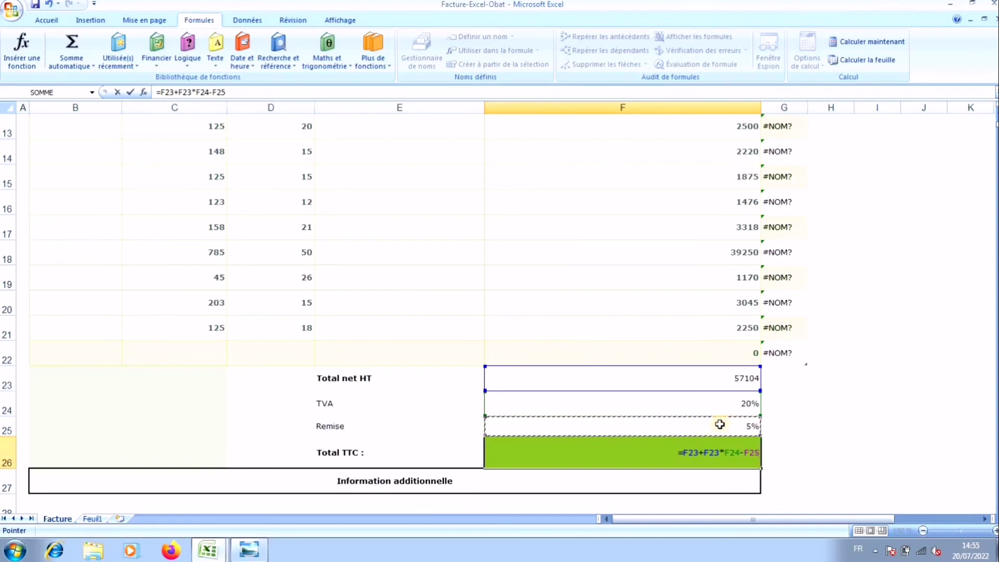
key("BackSpace")
key("BackSpace")
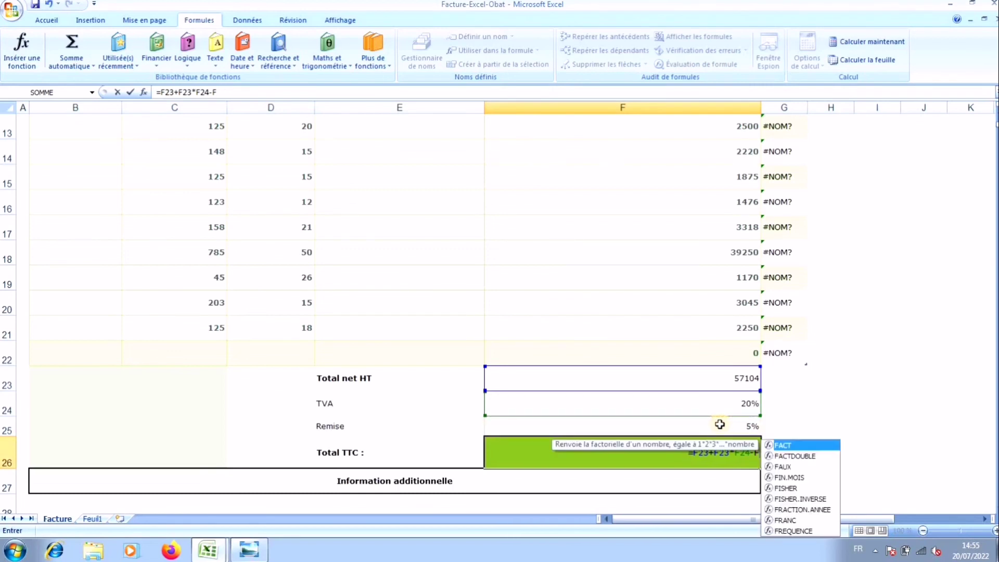
key("BackSpace")
key("BackSpace")
key("BackSpace")
key("BackSpace")
key("BackSpace")
key("BackSpace")
key("BackSpace")
key("BackSpace")
key("BackSpace")
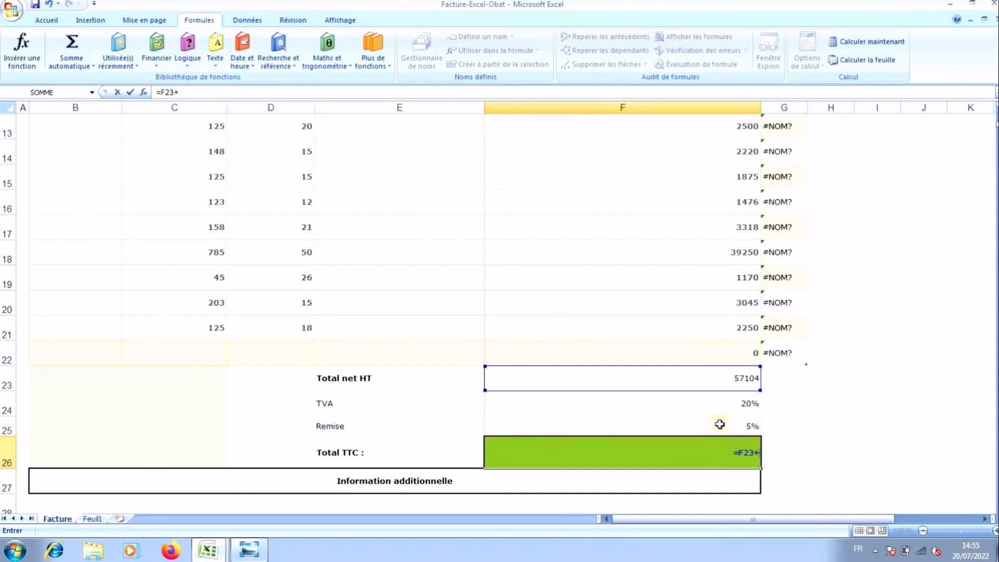
key("BackSpace")
key("BackSpace")
key("BackSpace")
key("BackSpace")
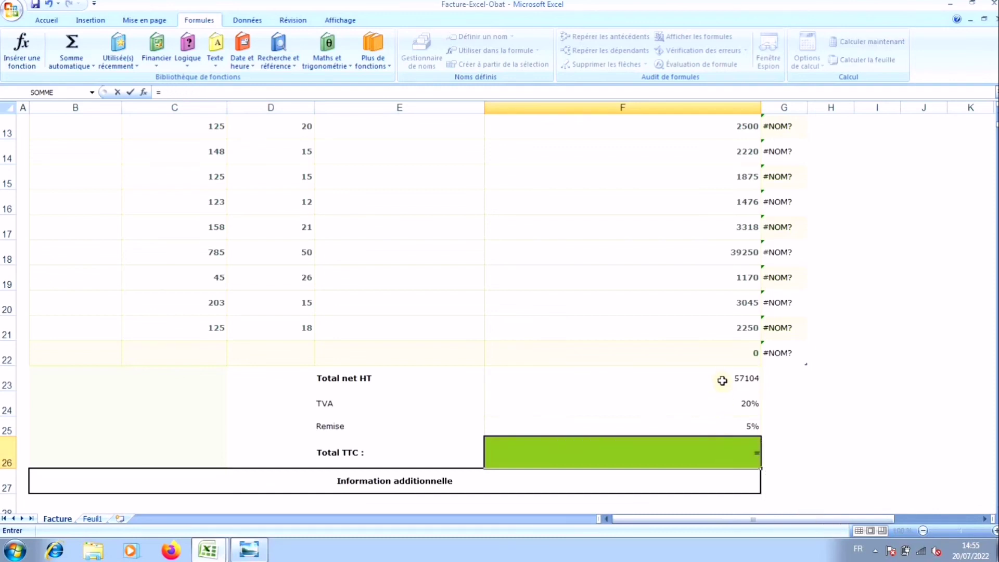
Step: Rebuild Total TTC as =F23+F23*F24-F23*F25, giving 65669,6
left_click(722, 381)
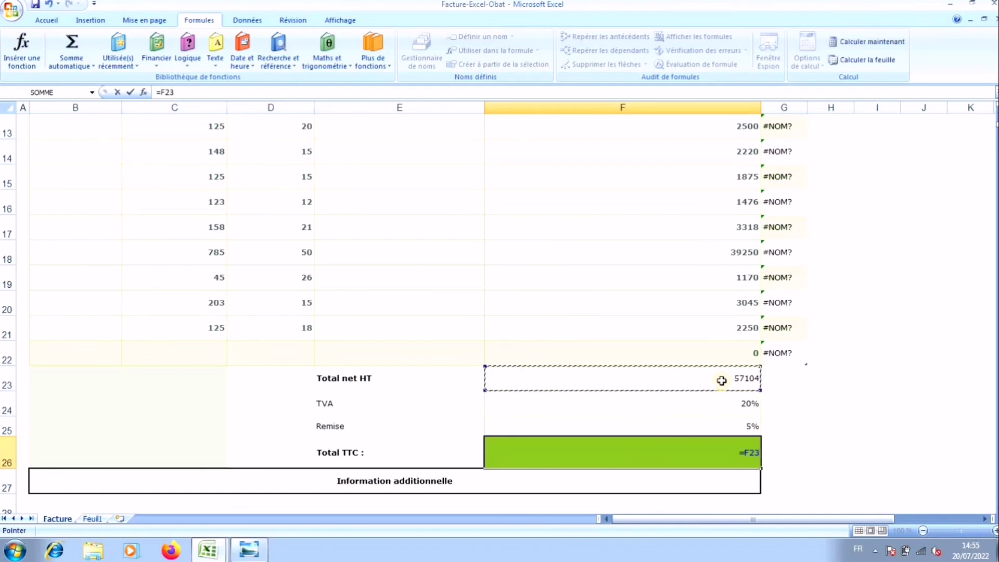
type("+")
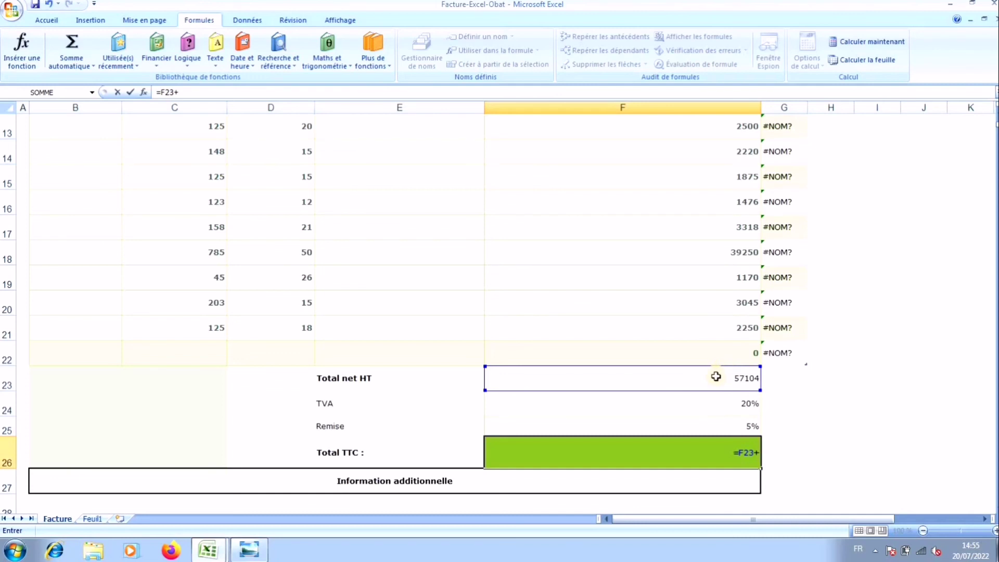
left_click(716, 376)
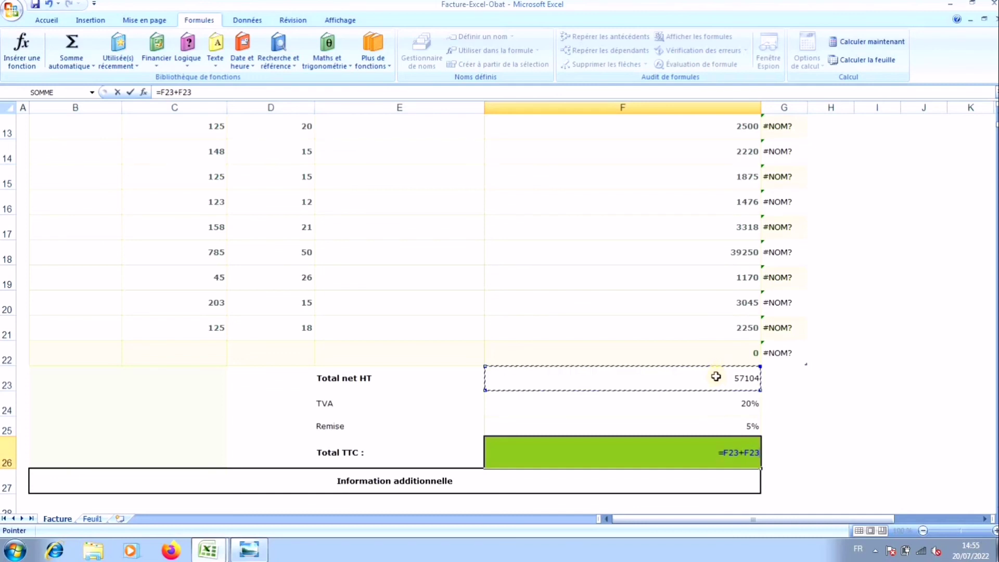
type("*")
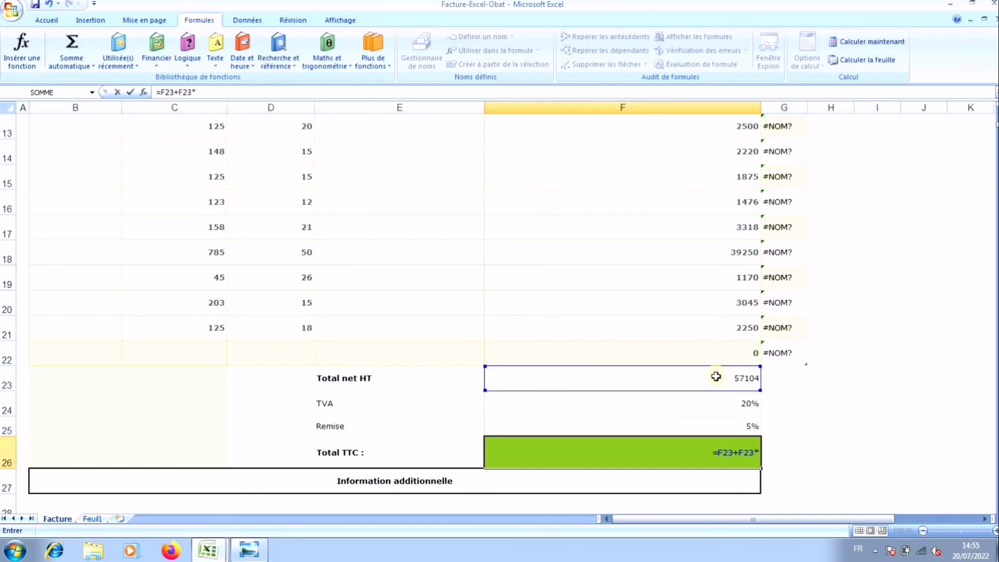
type("2")
key("BackSpace")
left_click(726, 405)
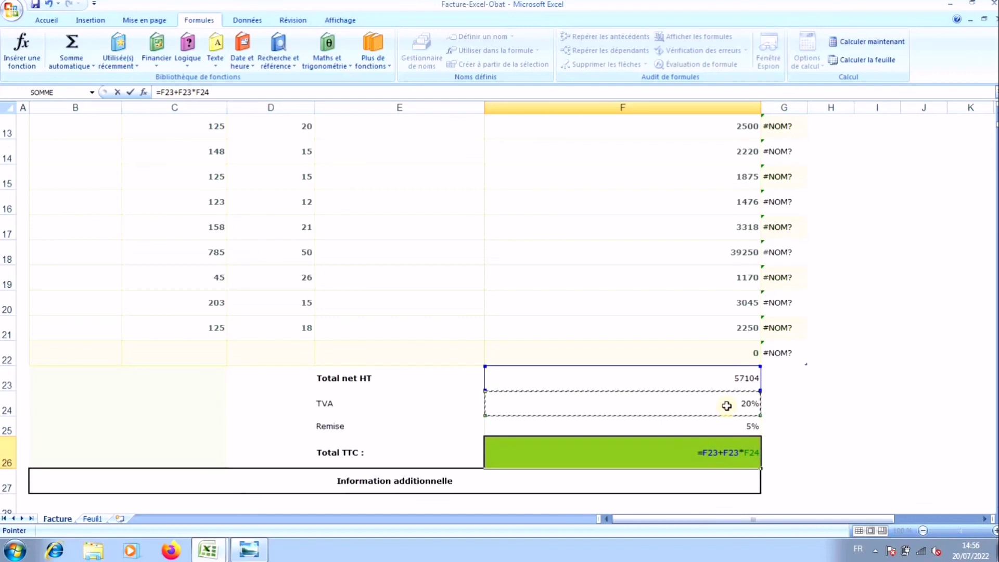
type("-")
left_click(726, 378)
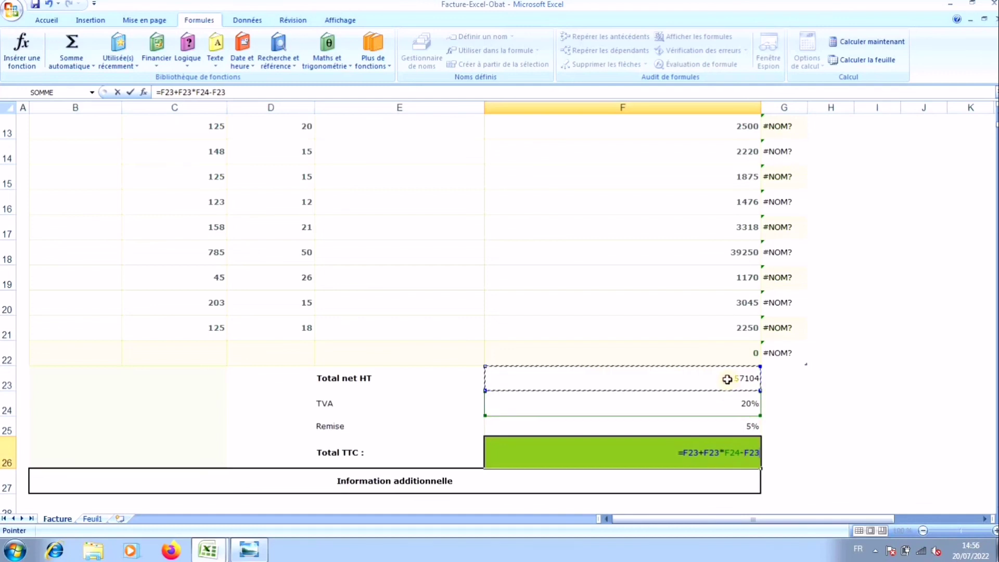
type("*")
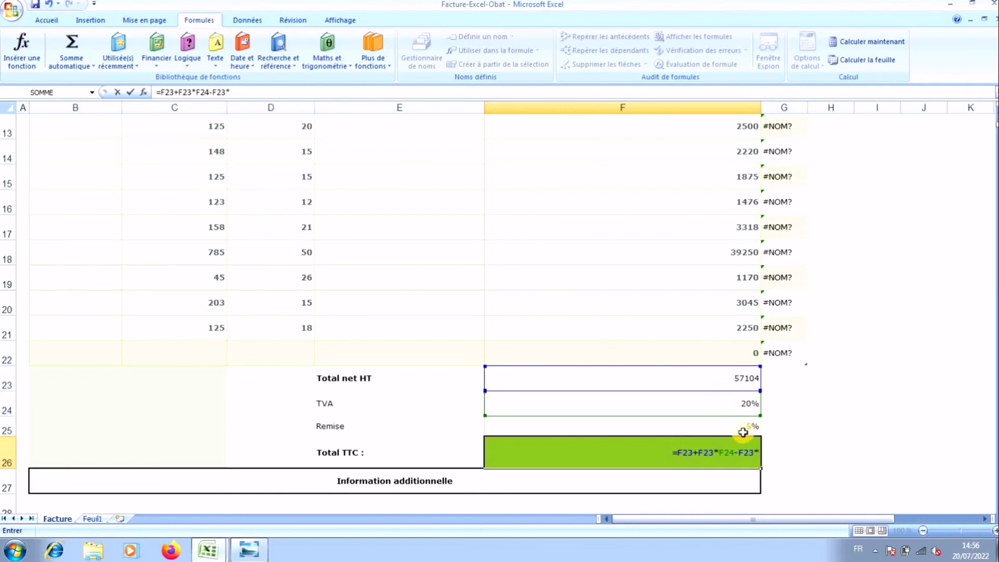
left_click(743, 432)
key("Return")
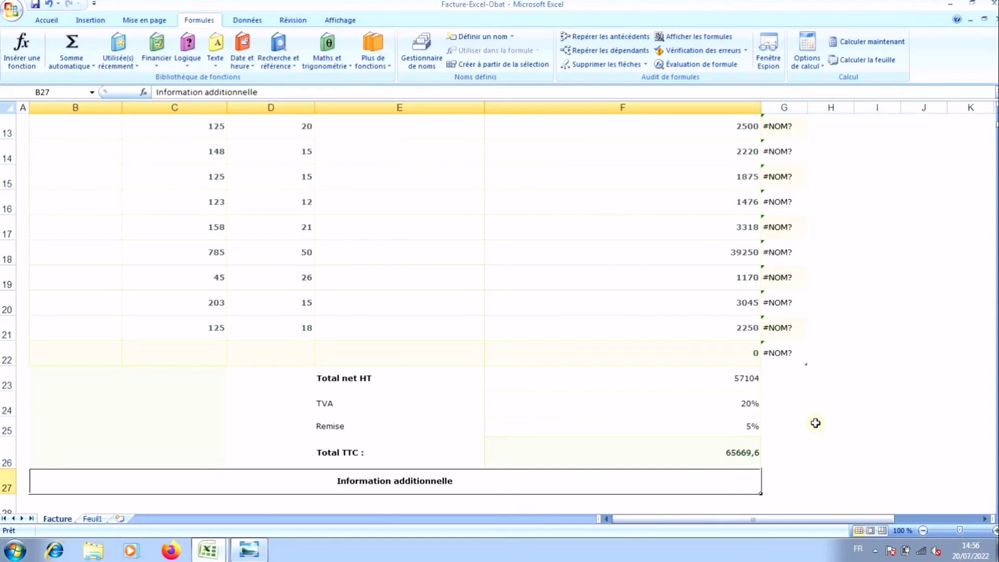
left_click(719, 451)
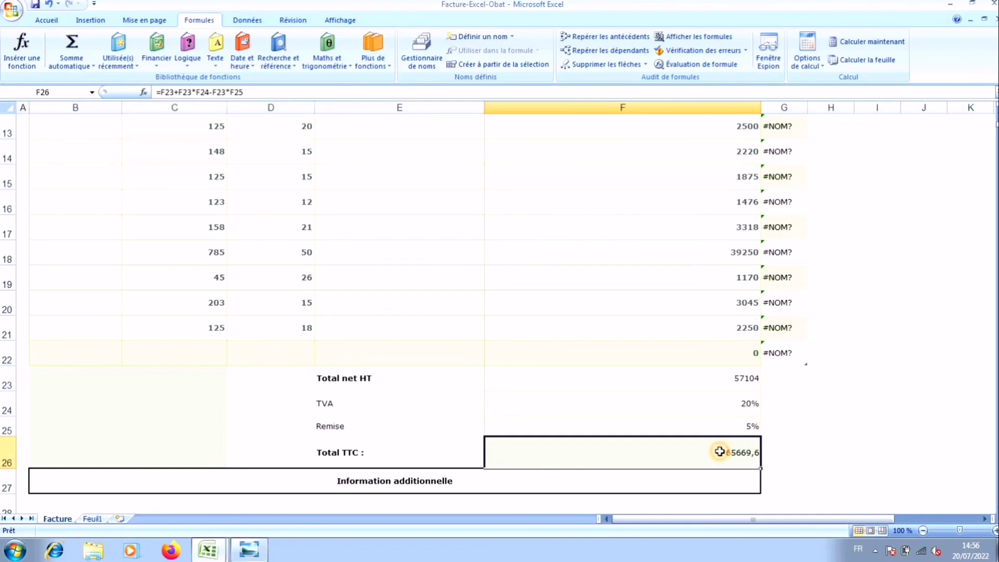
left_click(262, 93)
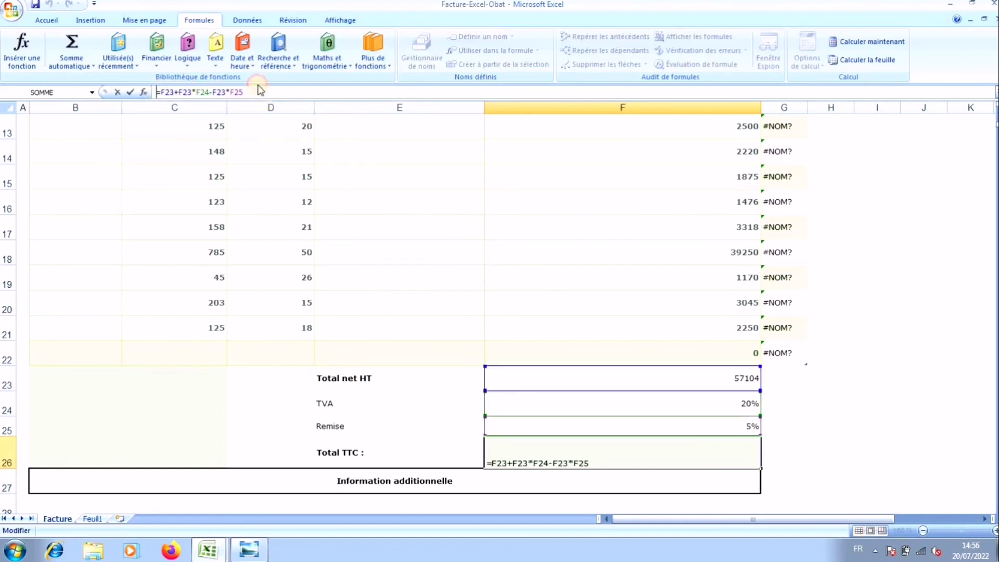